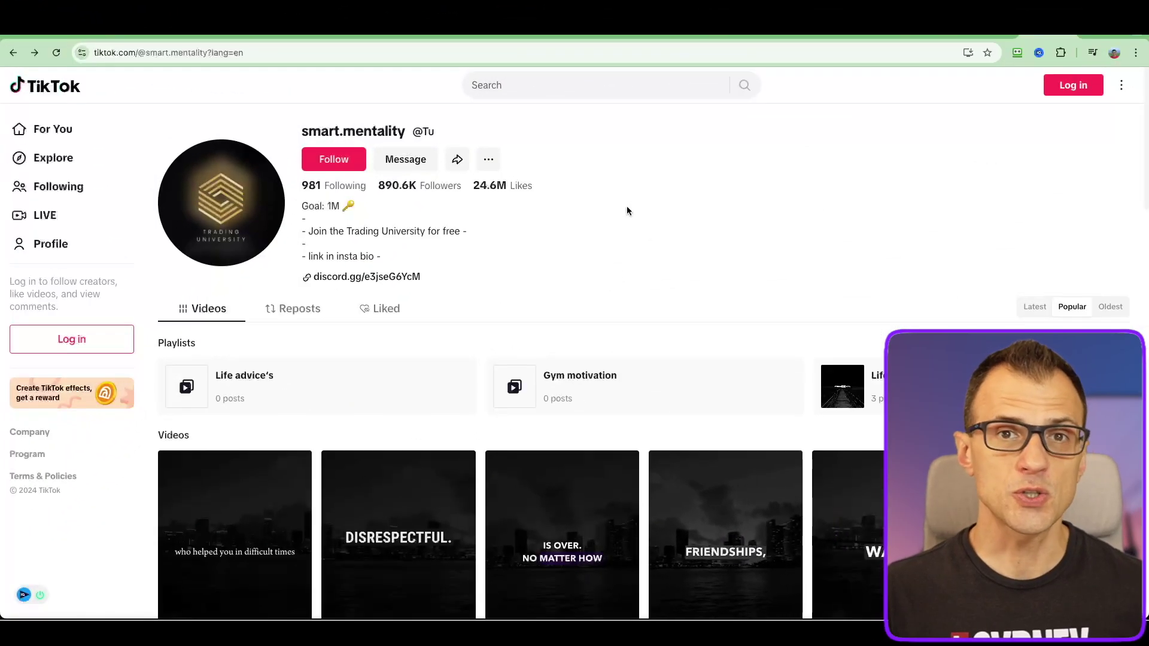
pyautogui.scroll(-1, 627, 209)
pyautogui.scroll(-1, 627, 215)
pyautogui.scroll(-2, 629, 220)
pyautogui.scroll(-2, 423, 257)
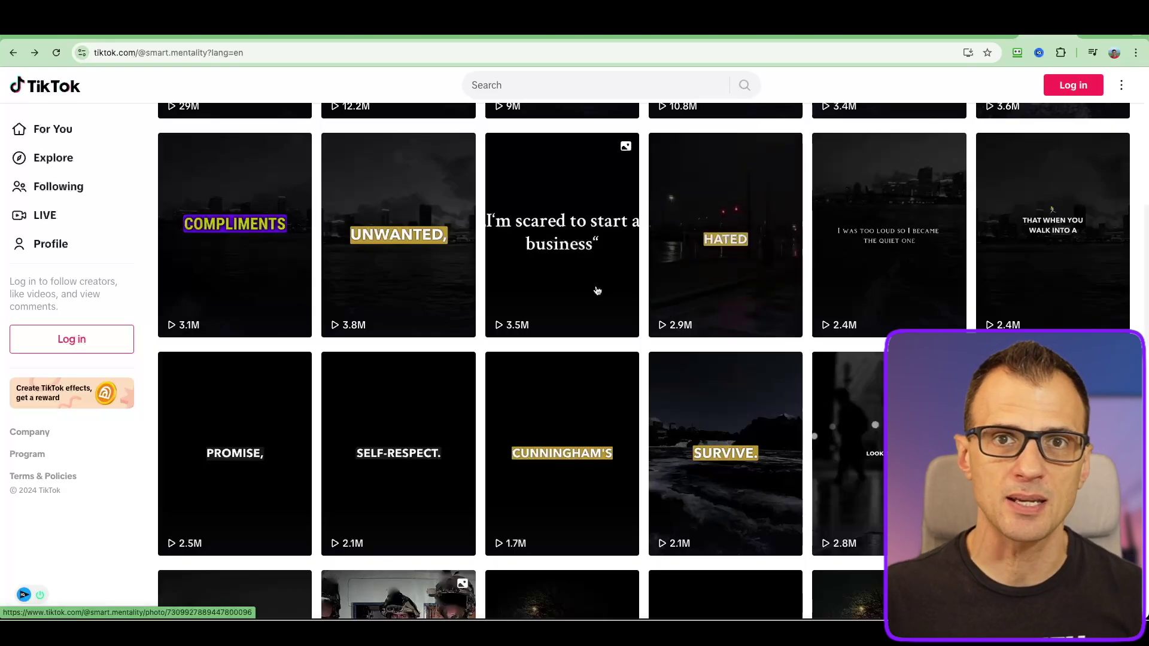
pyautogui.scroll(-1, 597, 290)
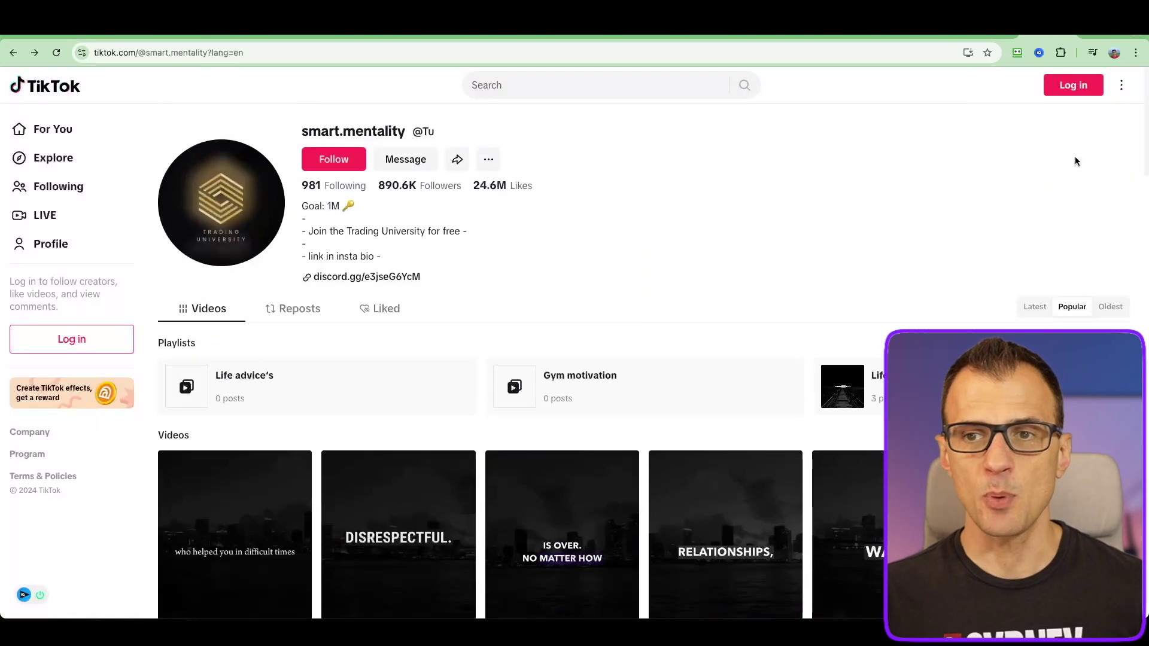
pyautogui.scroll(-3, 565, 219)
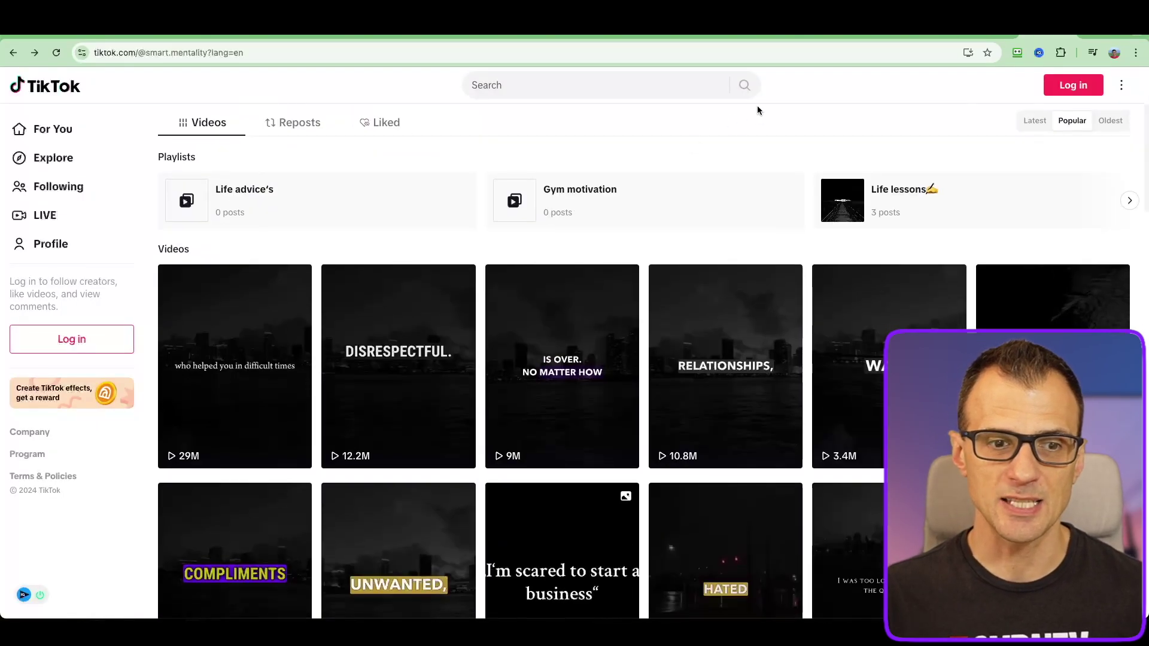
pyautogui.moveTo(562, 340)
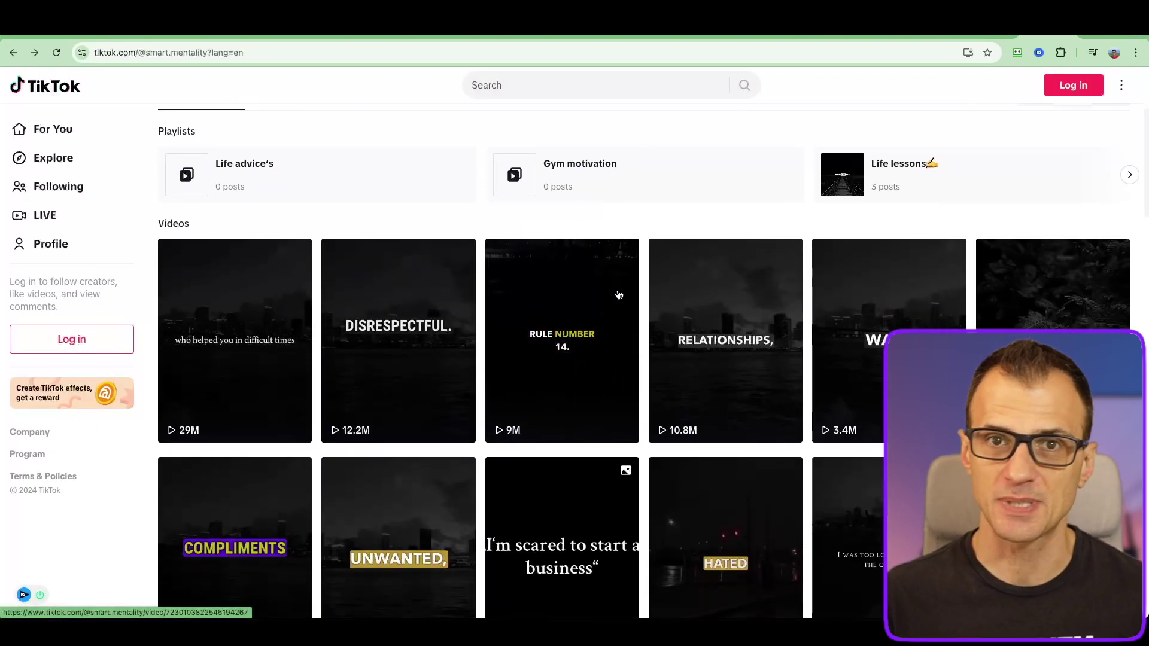
# Open a smart.mentality motivational video, play its start, then pause it.
pyautogui.click(595, 302)
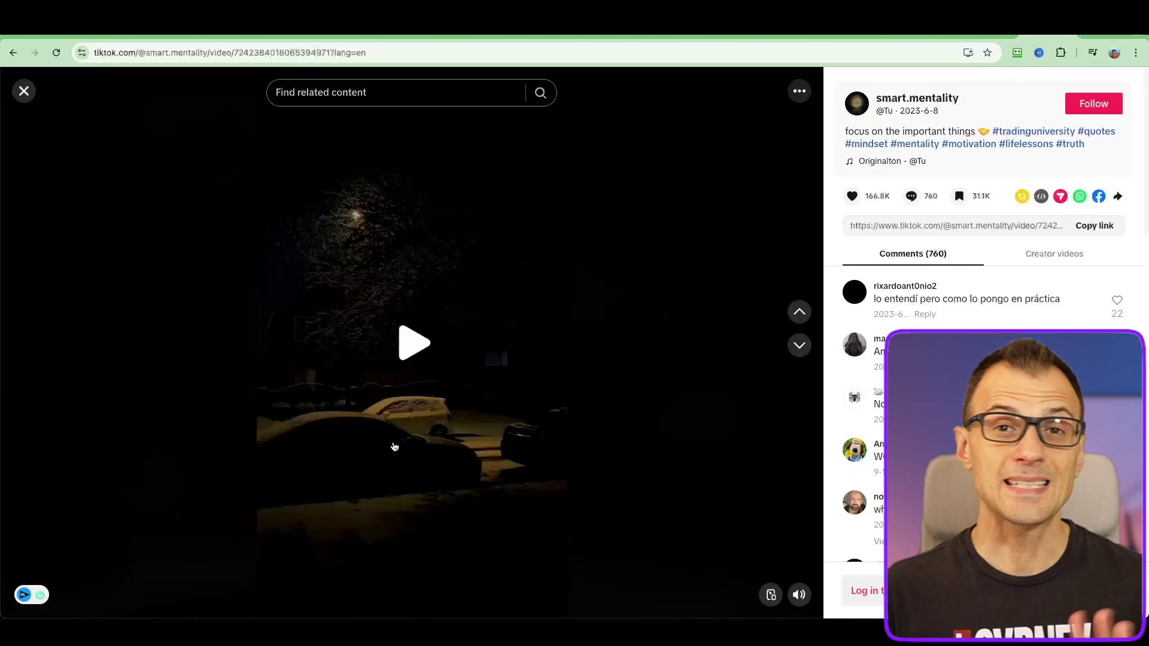
pyautogui.click(423, 347)
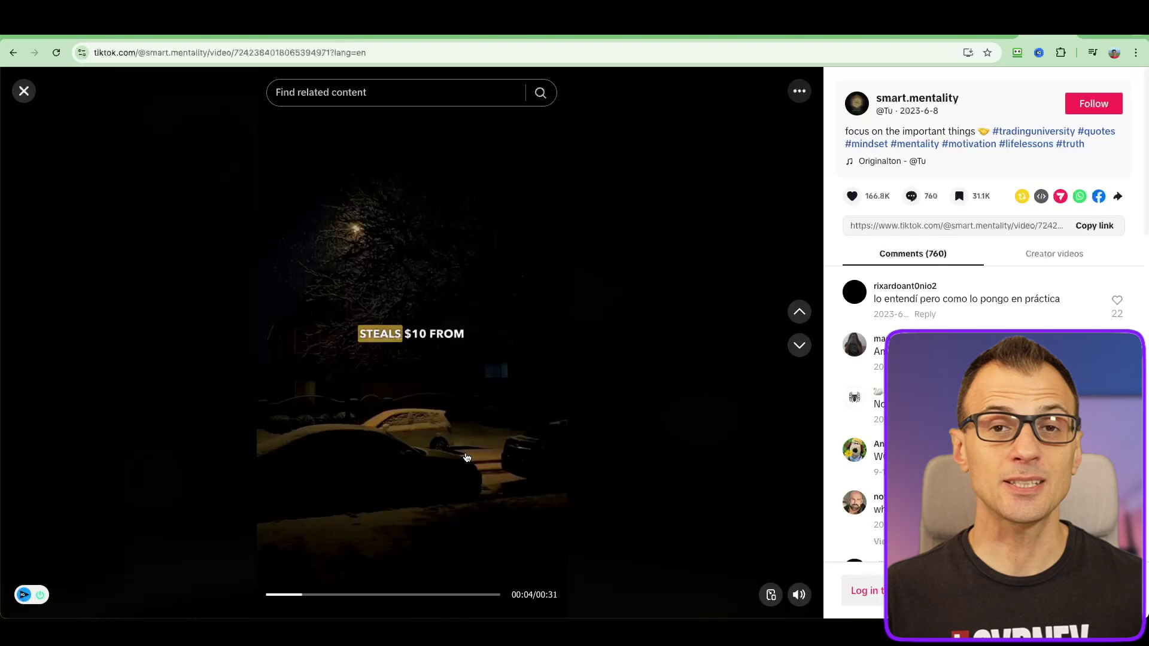
pyautogui.click(476, 423)
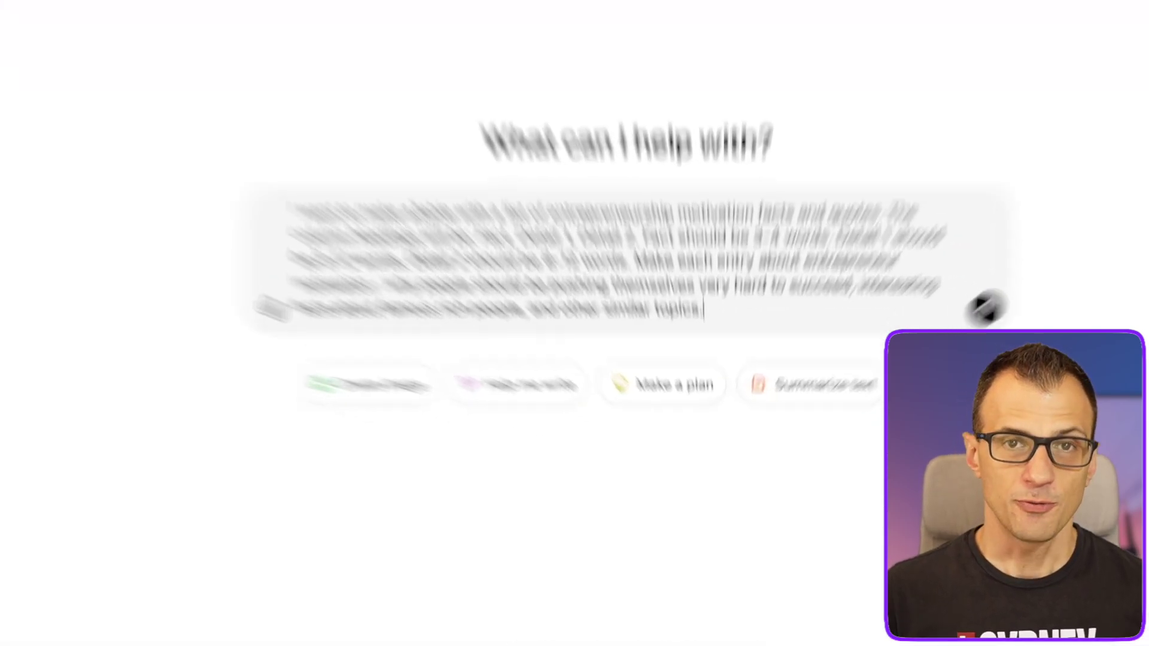
# Highlight the table description and entry-topic parts of the ChatGPT prompt.
pyautogui.moveTo(266, 72); pyautogui.dragTo(947, 75)
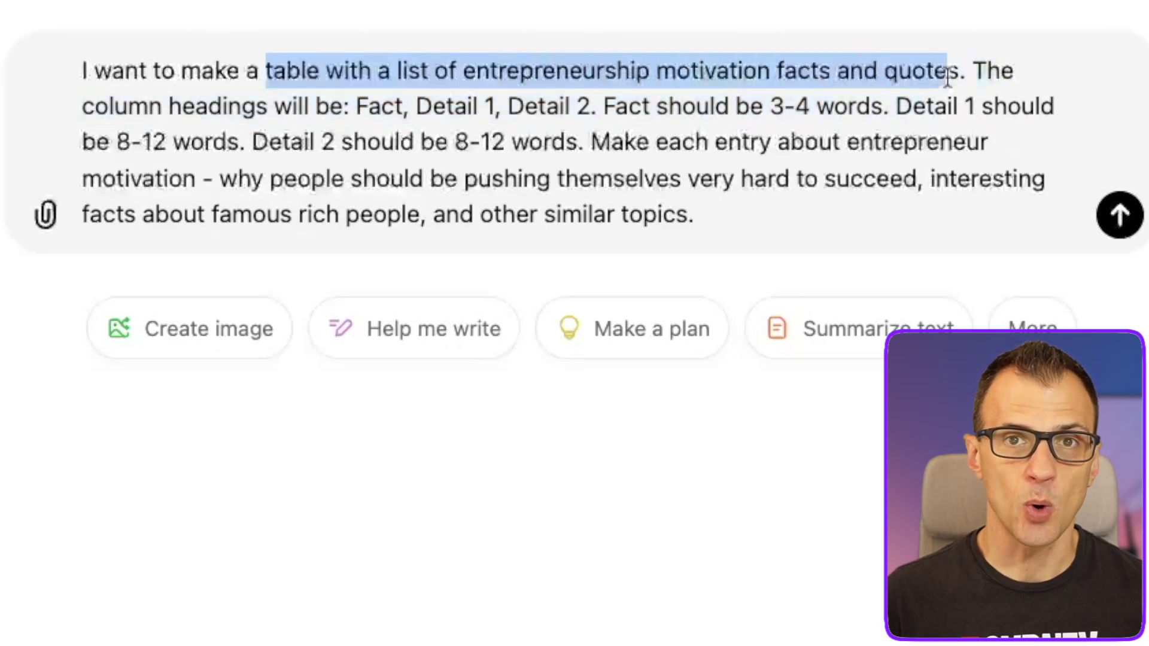
pyautogui.click(801, 94)
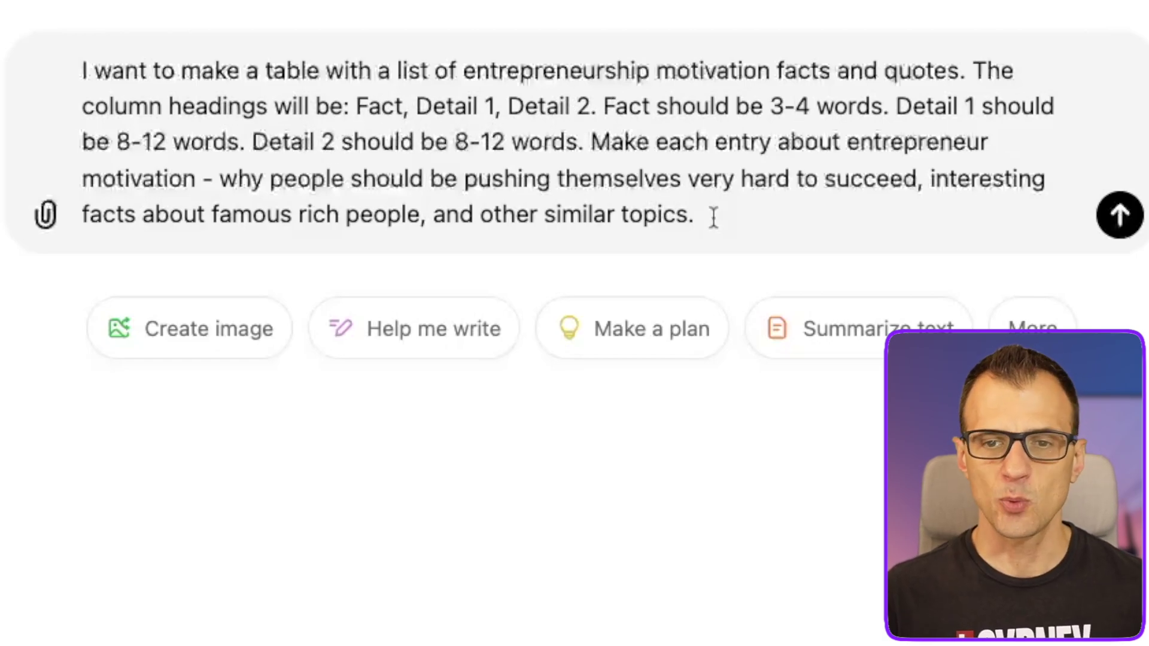
pyautogui.moveTo(712, 216); pyautogui.dragTo(593, 149)
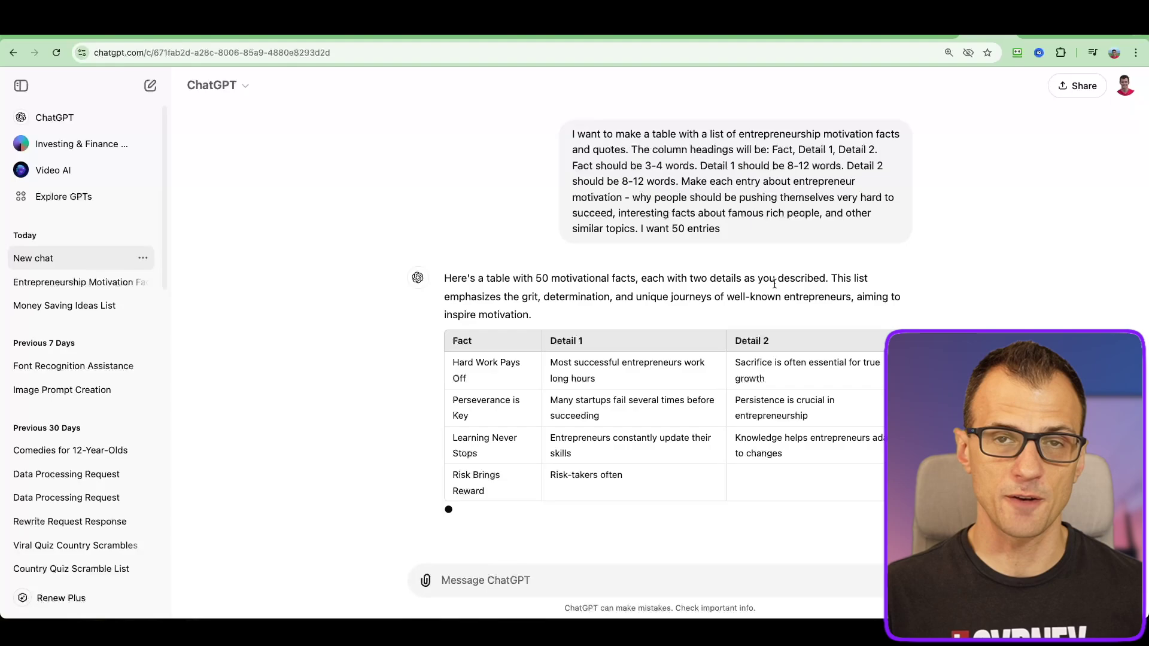
pyautogui.scroll(-2, 680, 359)
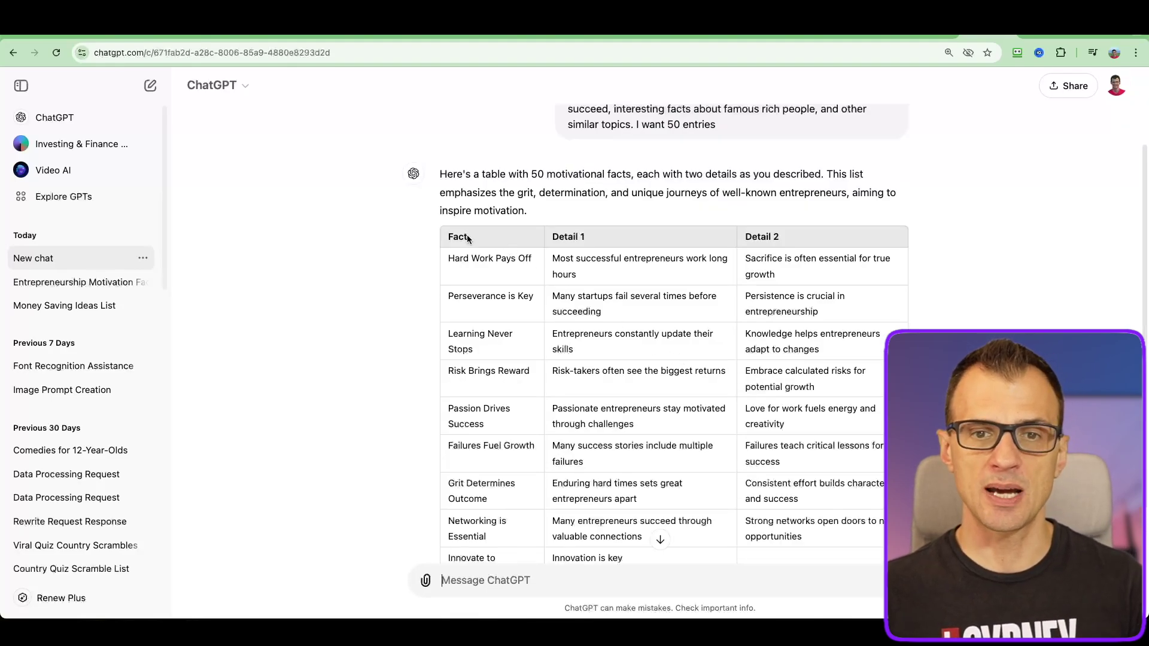
pyautogui.scroll(-2, 652, 410)
pyautogui.scroll(-1, 735, 372)
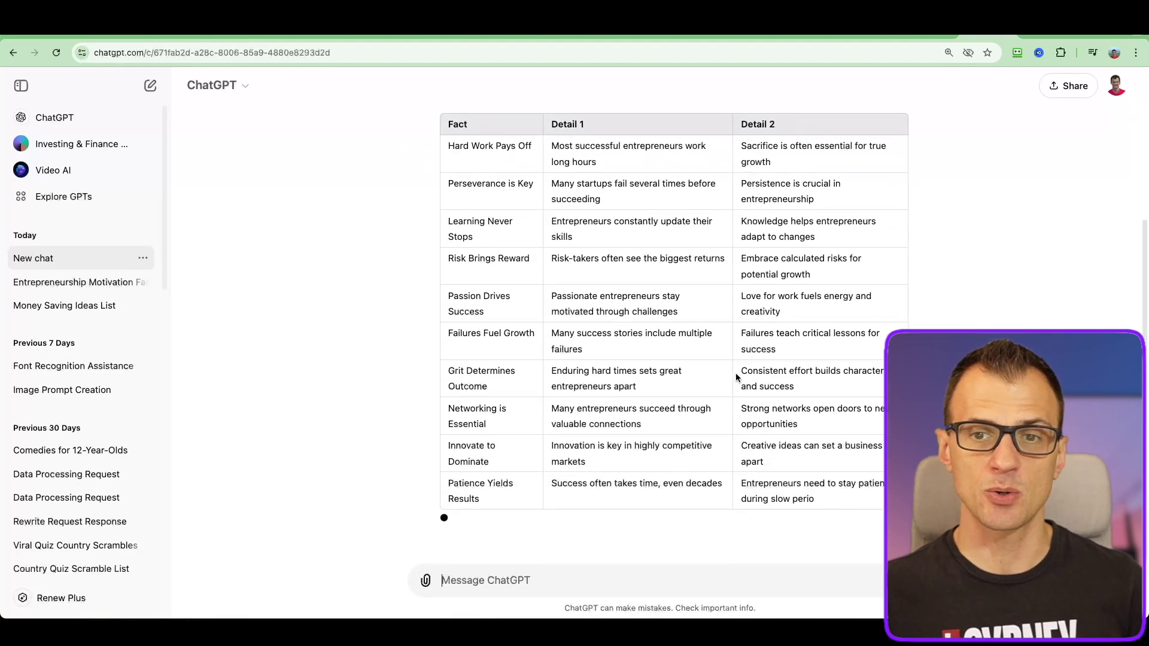
pyautogui.scroll(-1, 723, 369)
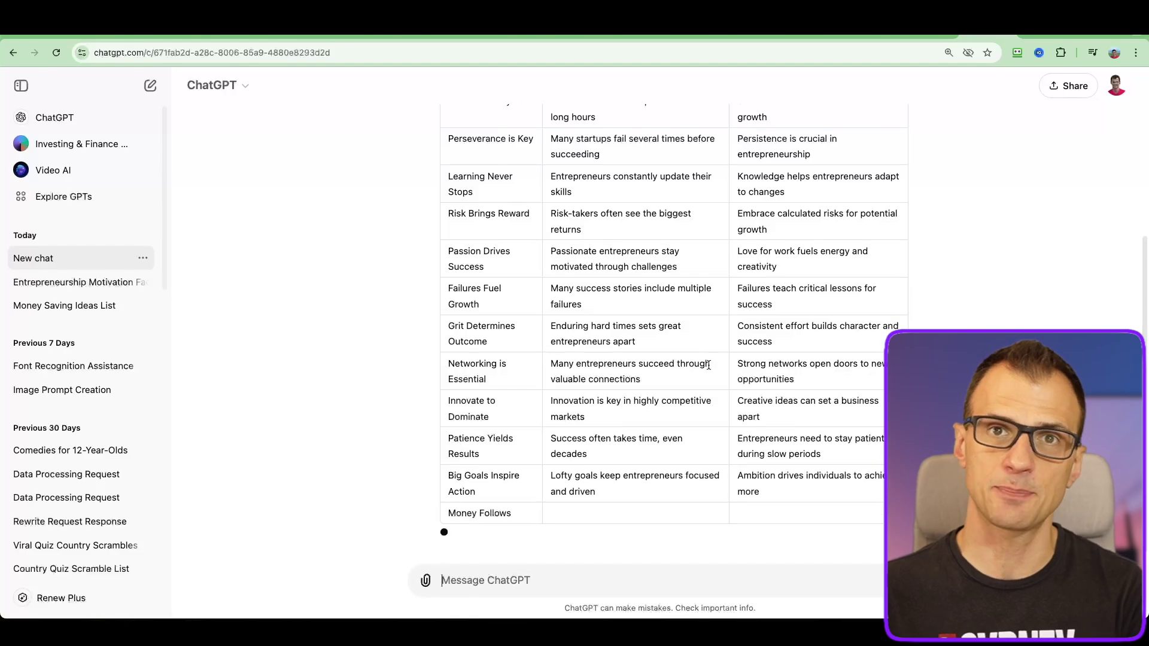
pyautogui.scroll(5, 707, 386)
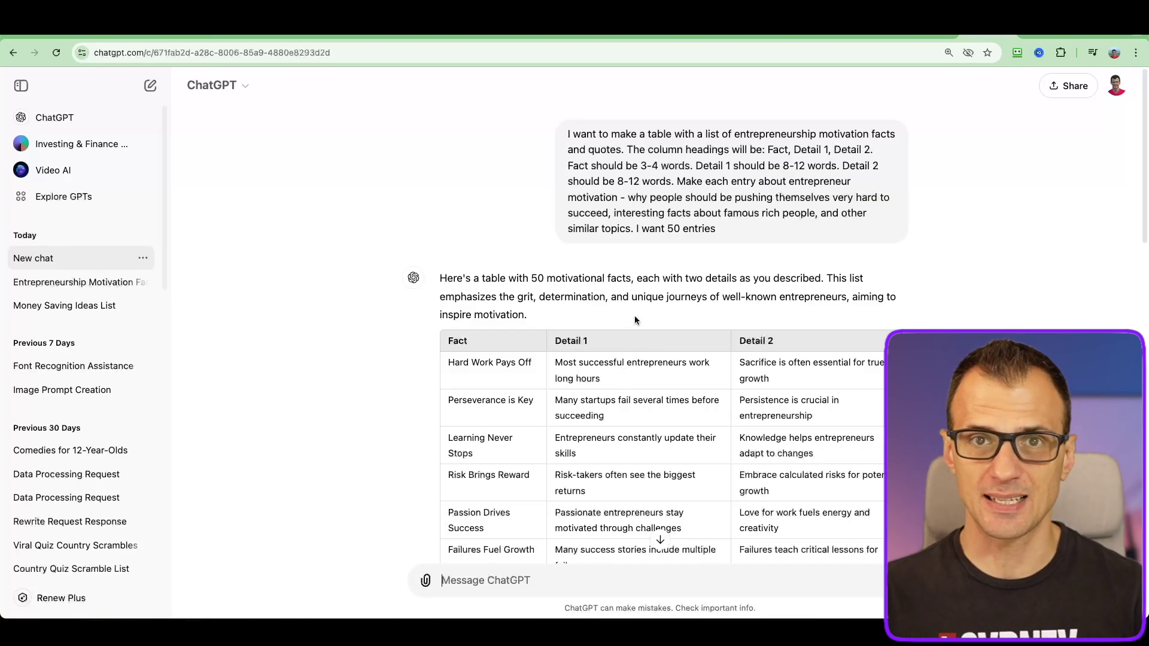
pyautogui.scroll(-5, 635, 320)
pyautogui.scroll(-1, 635, 329)
pyautogui.scroll(-2, 1136, 263)
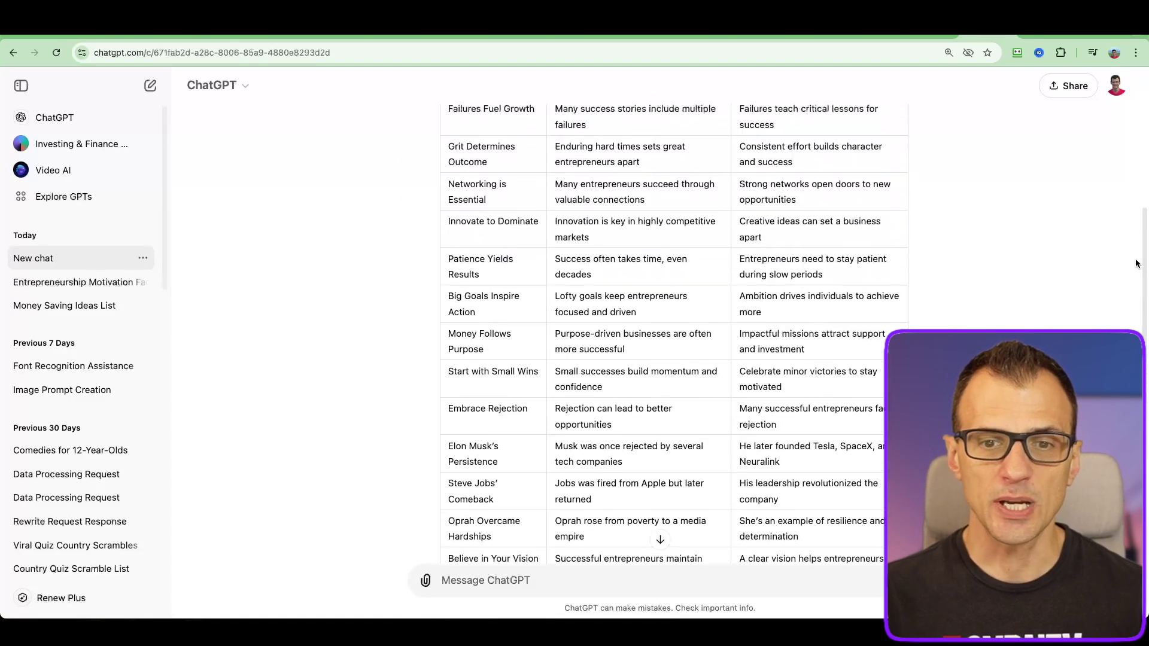
pyautogui.scroll(4, 1135, 263)
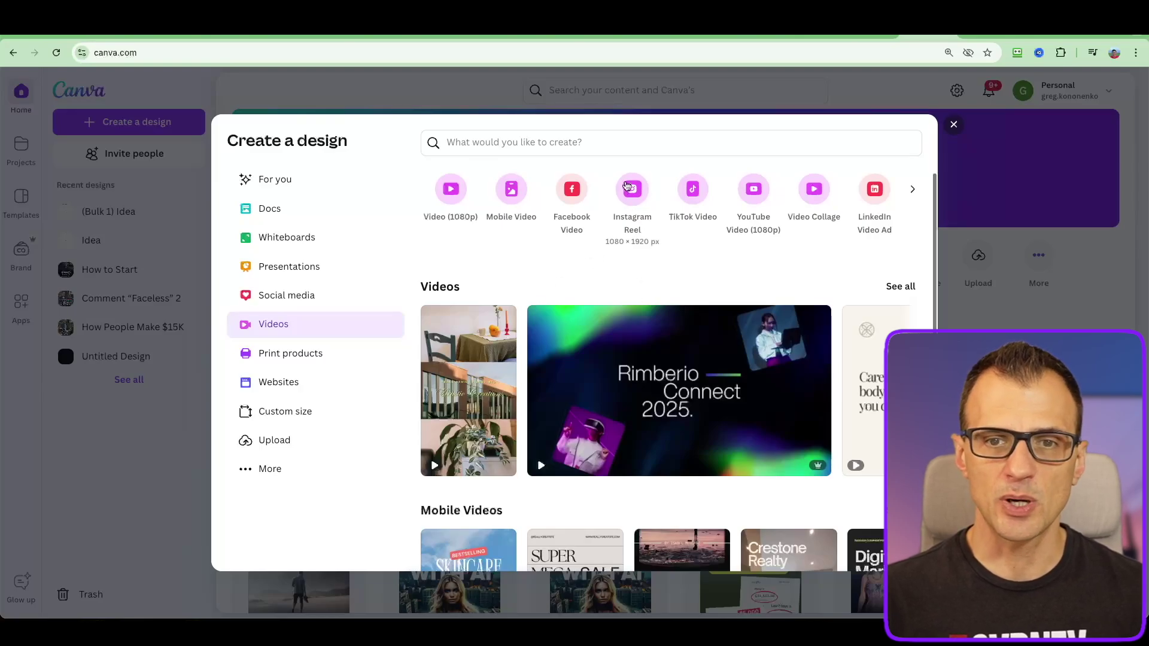
# Make a blank mobile video with a sunset walking-man clip trimmed to about 6 seconds.
pyautogui.click(628, 186)
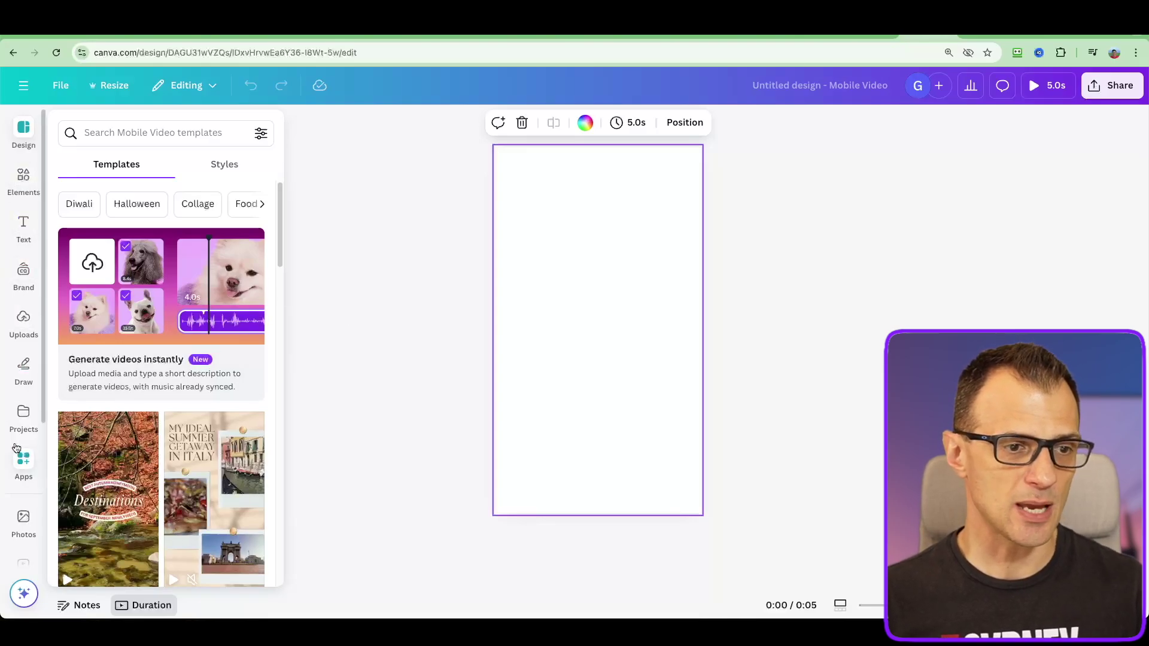
pyautogui.scroll(-3, 17, 448)
pyautogui.click(24, 430)
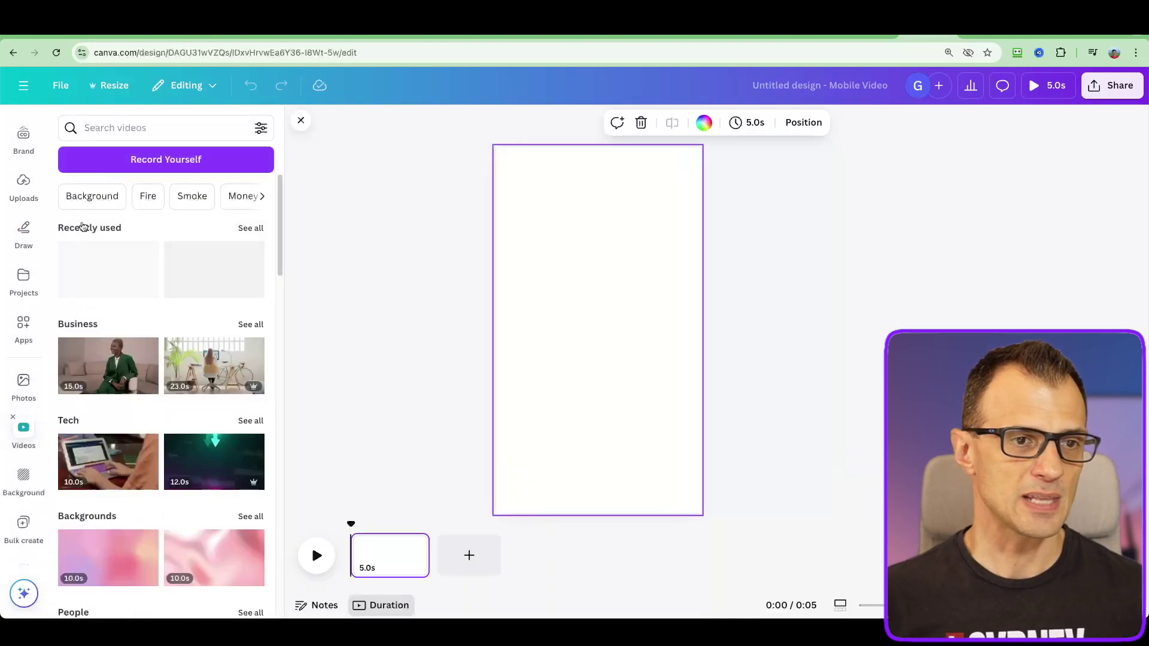
pyautogui.moveTo(83, 231)
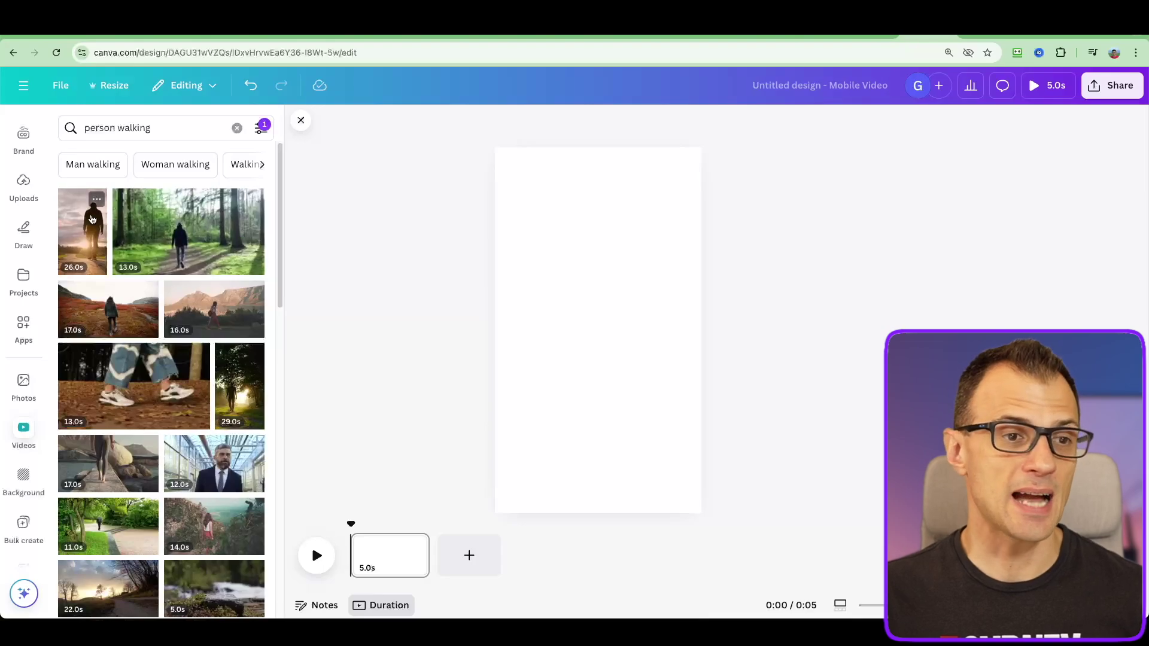
pyautogui.moveTo(79, 237); pyautogui.dragTo(557, 265)
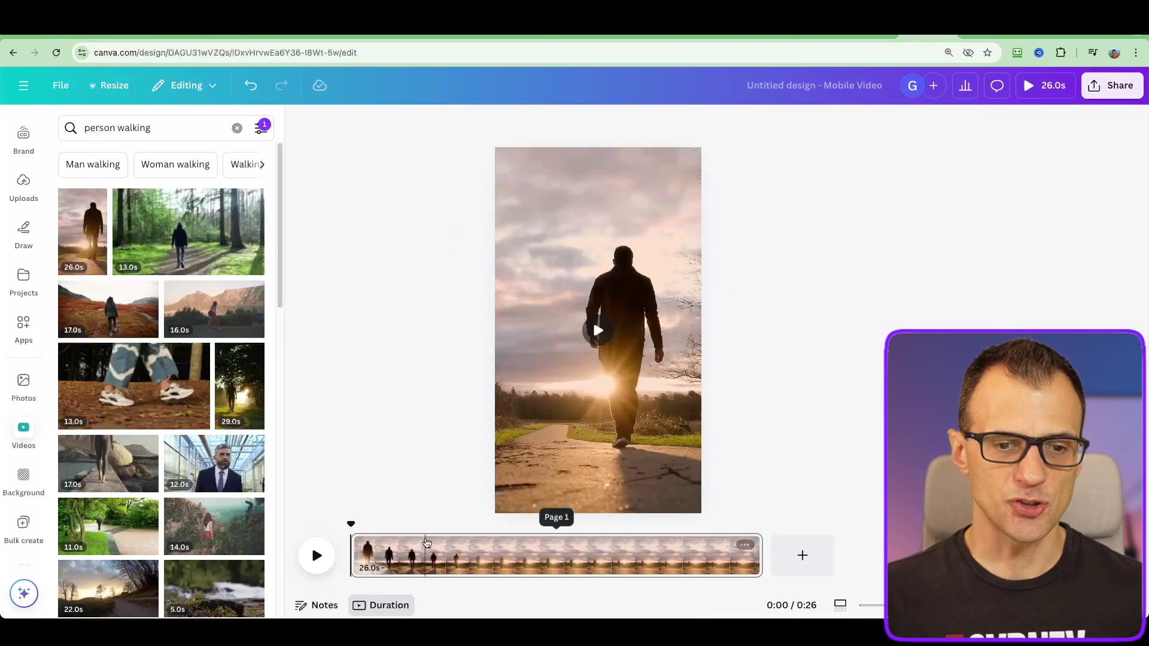
pyautogui.moveTo(764, 555); pyautogui.dragTo(440, 557)
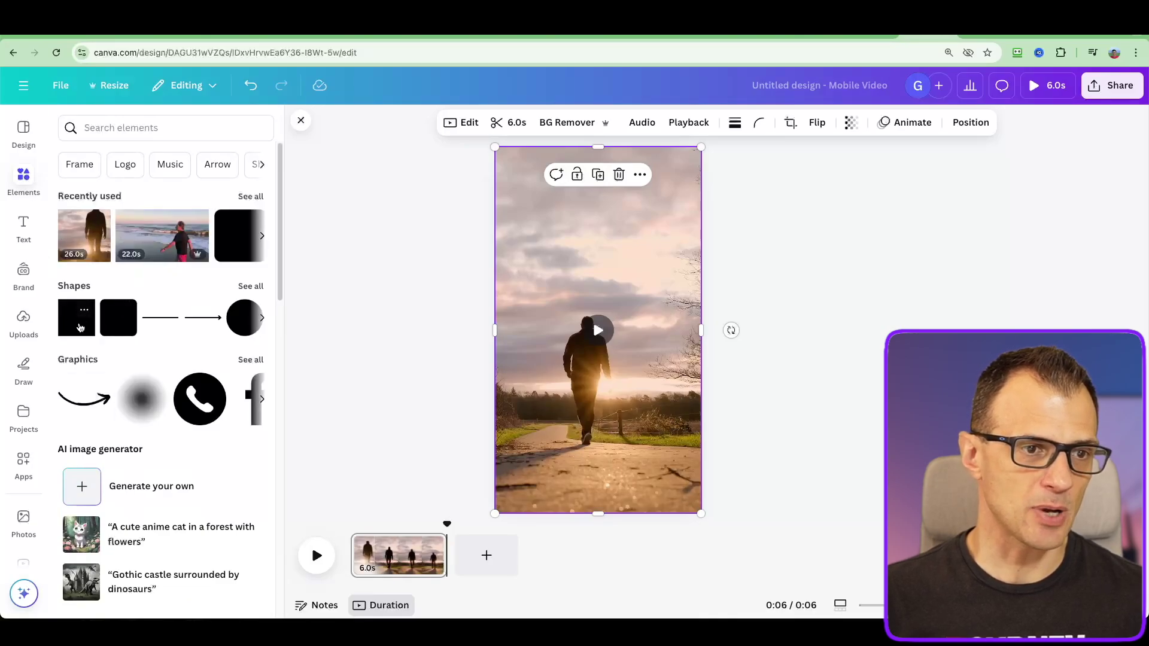
# Add a square stretched over the whole page and colour it black.
pyautogui.moveTo(79, 328); pyautogui.dragTo(513, 175)
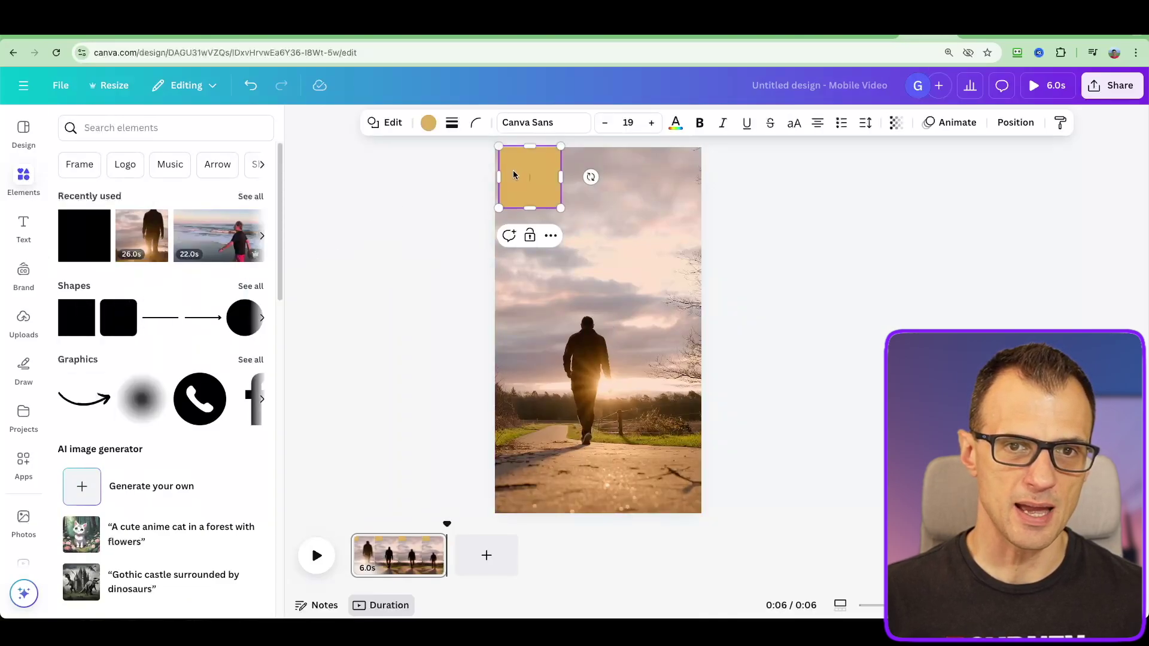
pyautogui.moveTo(560, 207)
pyautogui.mouseDown()
pyautogui.moveTo(686, 394)
pyautogui.moveTo(701, 512)
pyautogui.mouseUp()
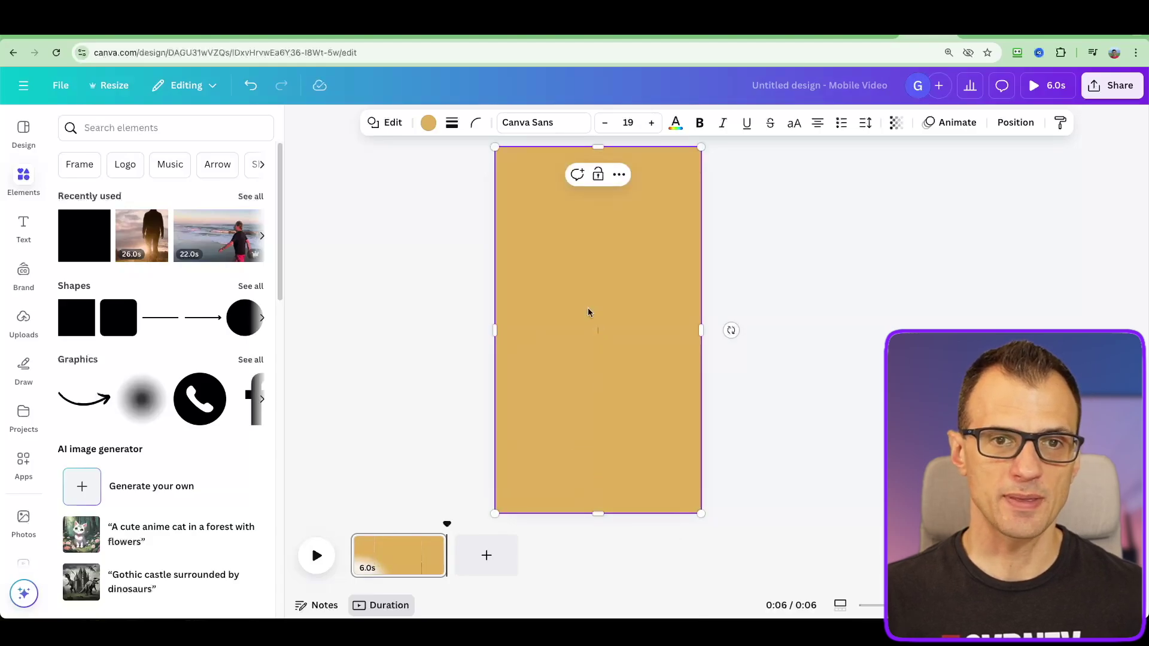
pyautogui.click(430, 122)
pyautogui.click(143, 227)
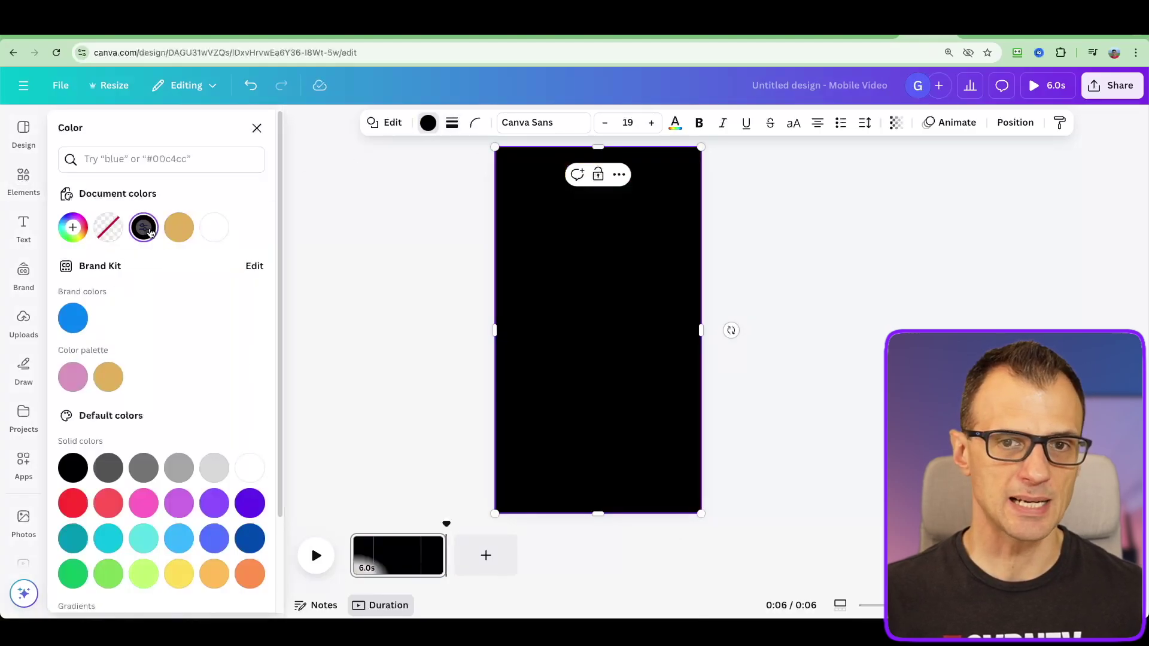
pyautogui.click(610, 226)
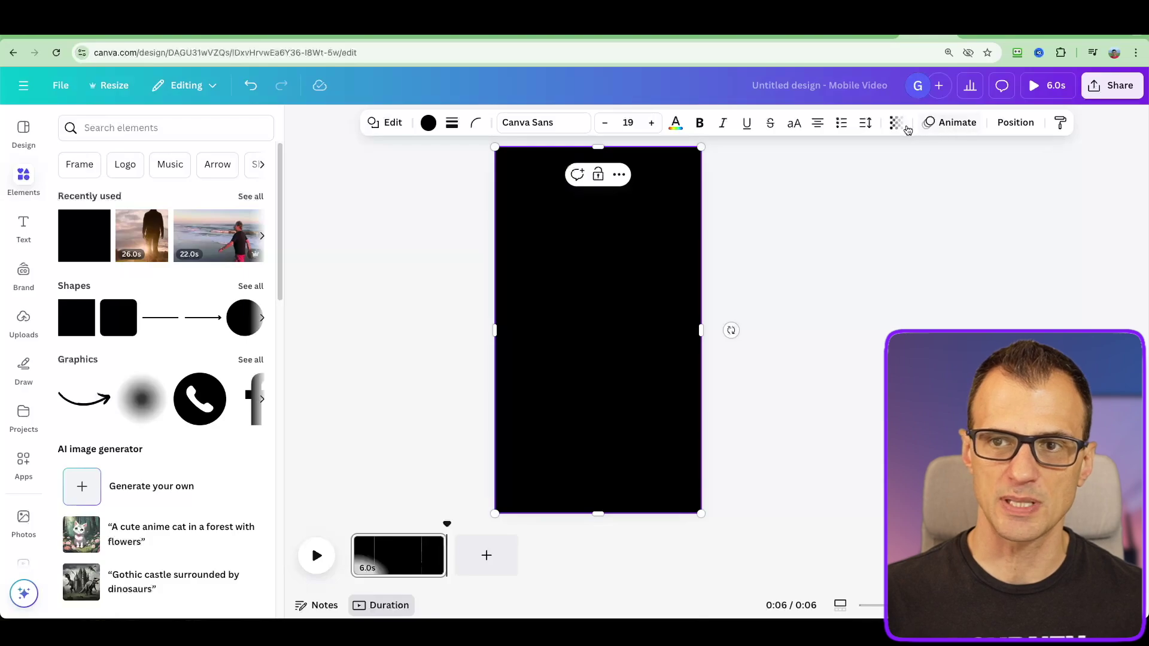
# Set the black overlay's transparency to 66.
pyautogui.click(895, 124)
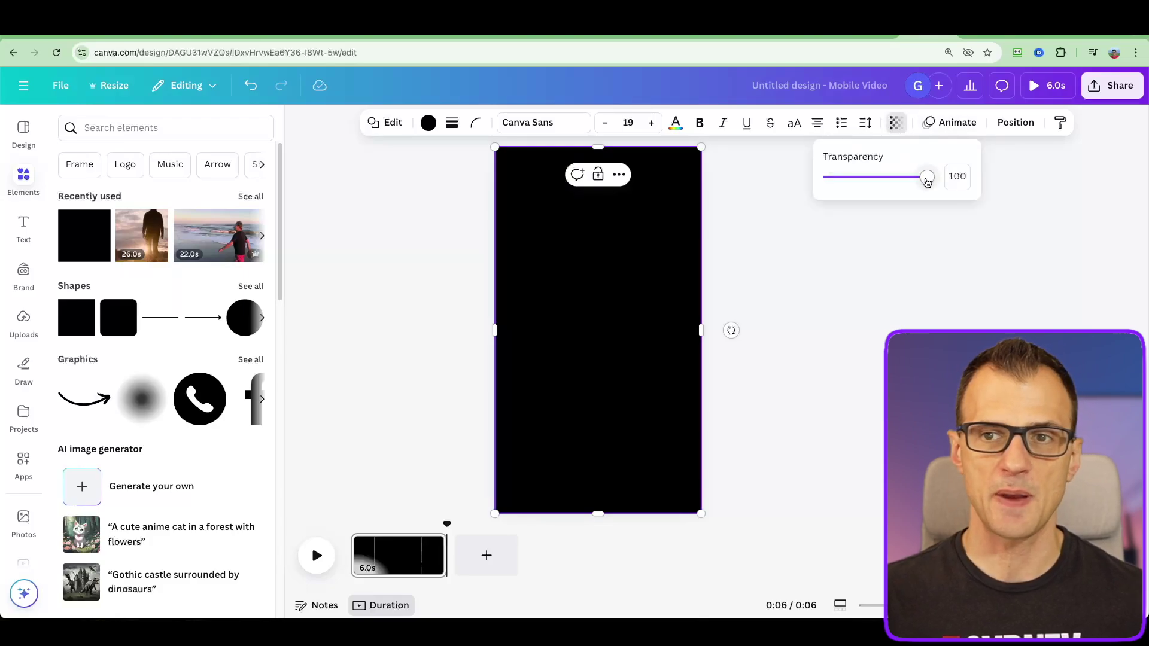
pyautogui.moveTo(926, 181); pyautogui.dragTo(893, 182)
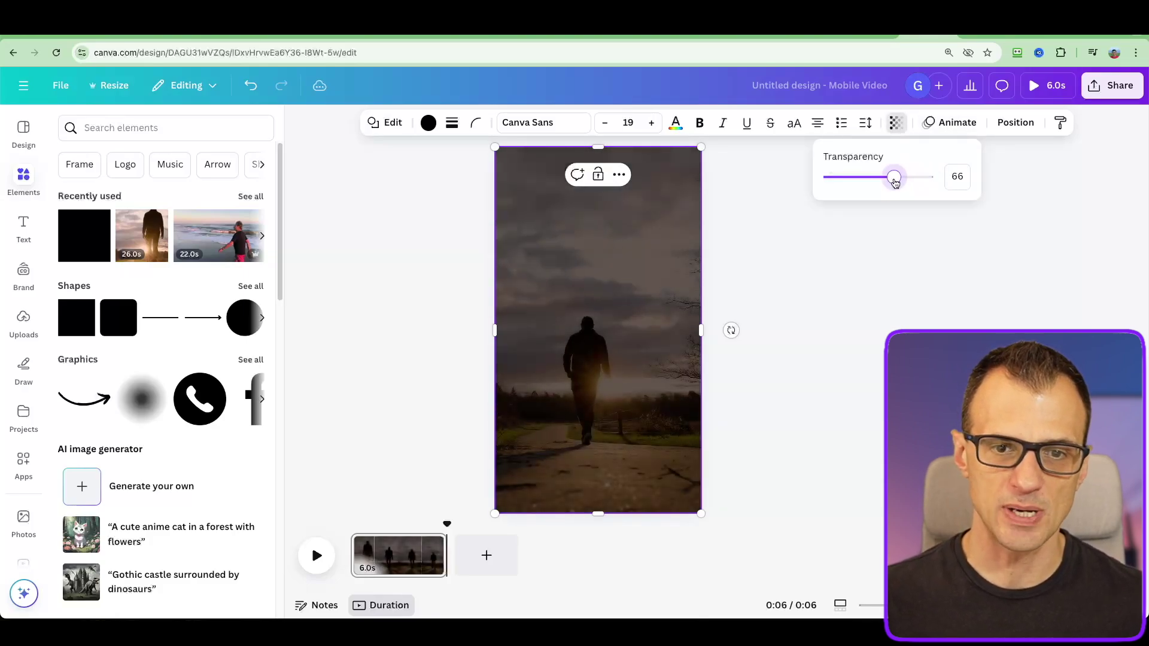
pyautogui.click(857, 283)
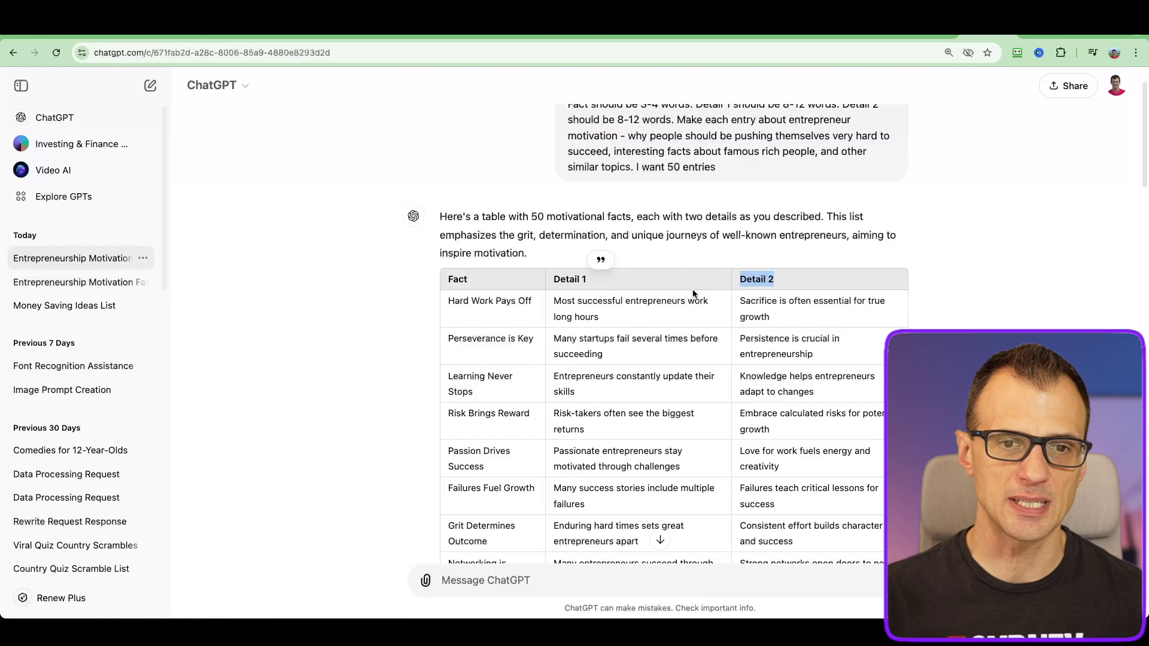
# Select the headings and first fact in ChatGPT's facts table.
pyautogui.moveTo(452, 303); pyautogui.dragTo(506, 297)
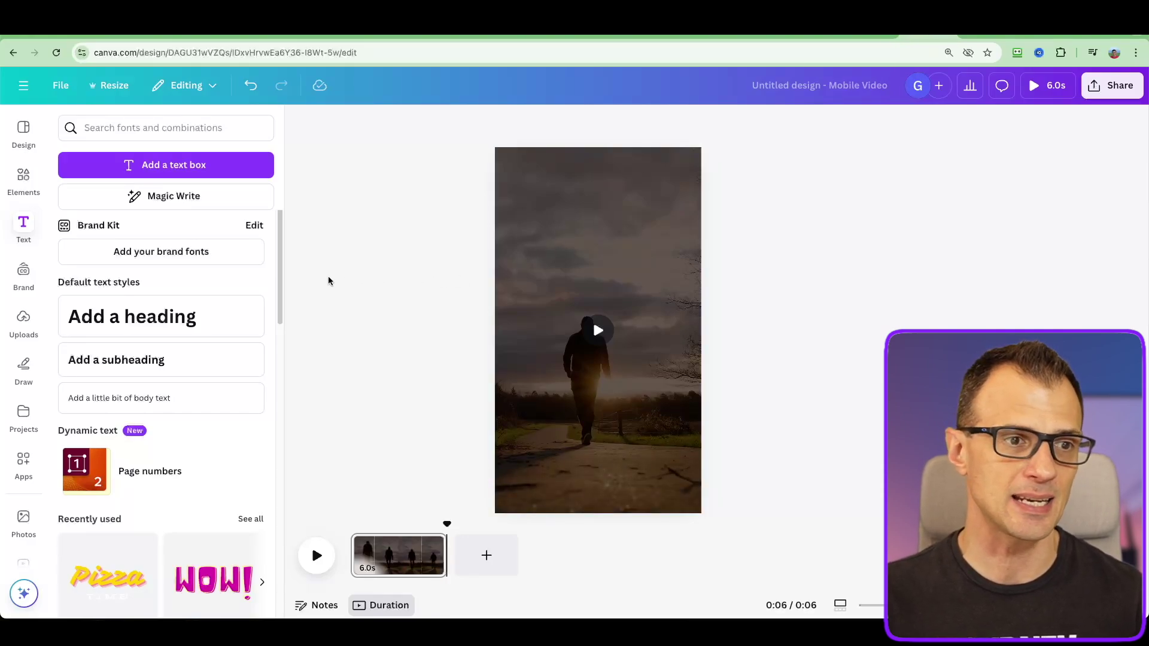
# Place a heading reading 'Fact' near the top of the video and make it white.
pyautogui.click(23, 229)
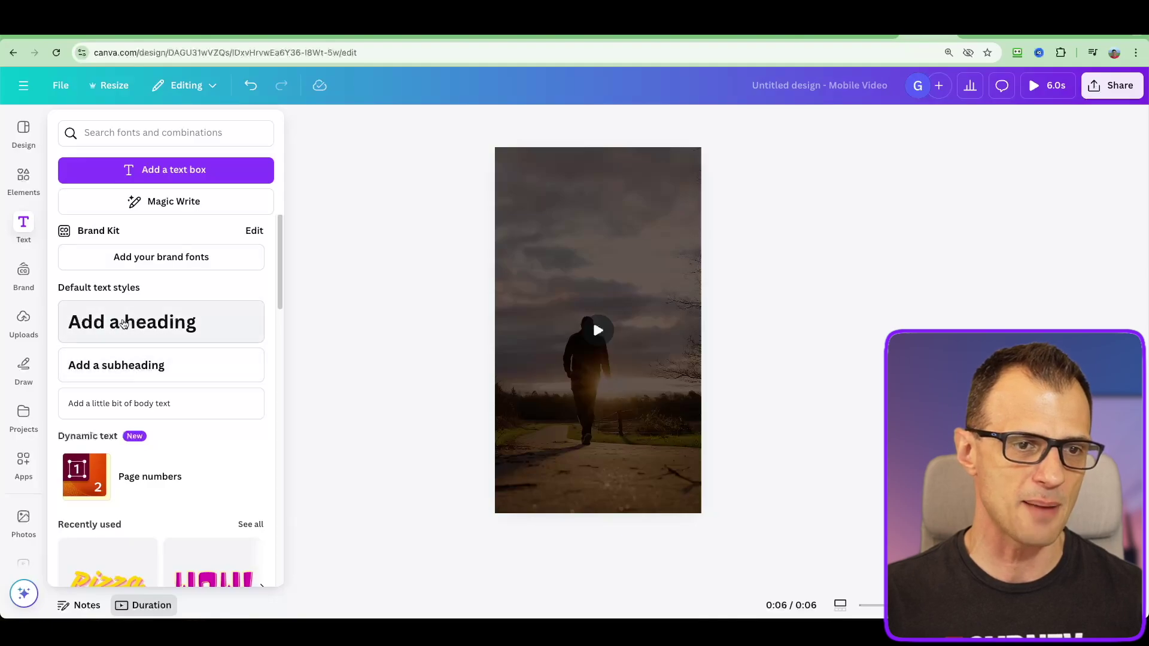
pyautogui.moveTo(126, 326); pyautogui.dragTo(602, 196)
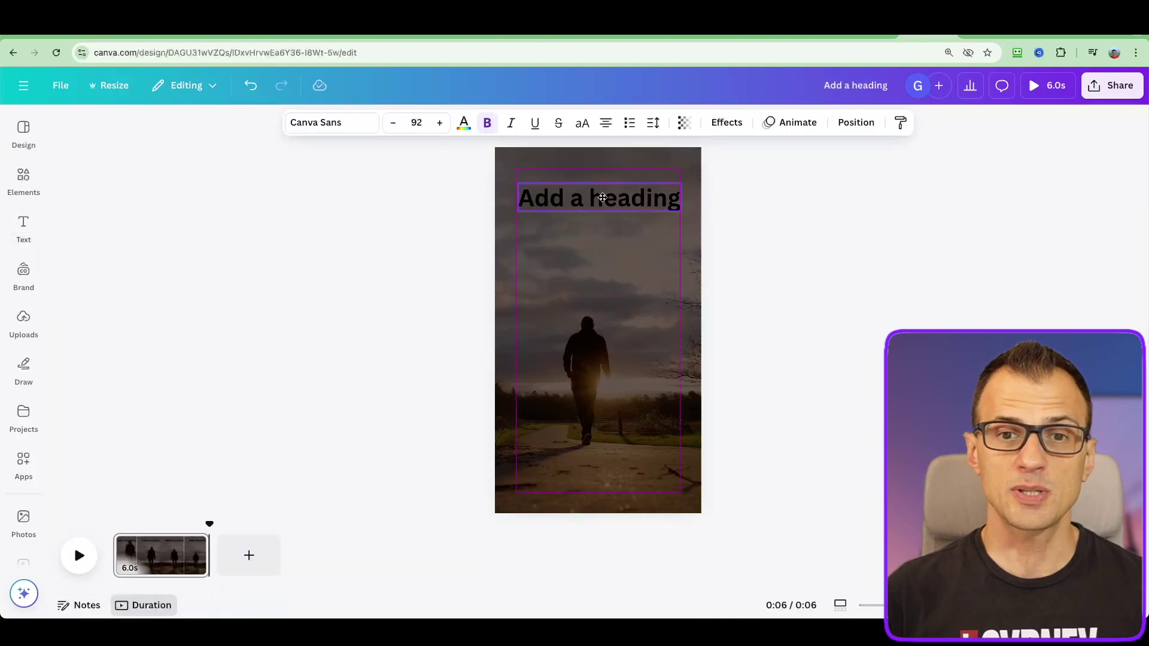
pyautogui.doubleClick(602, 199)
pyautogui.write('Fact')
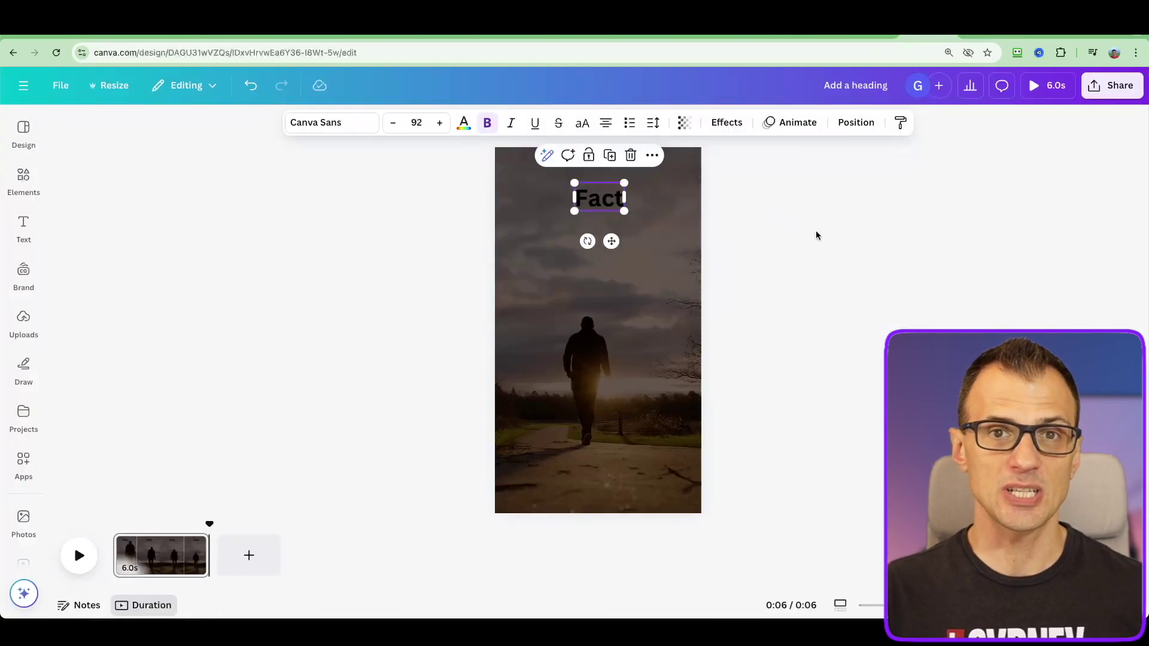
pyautogui.click(463, 124)
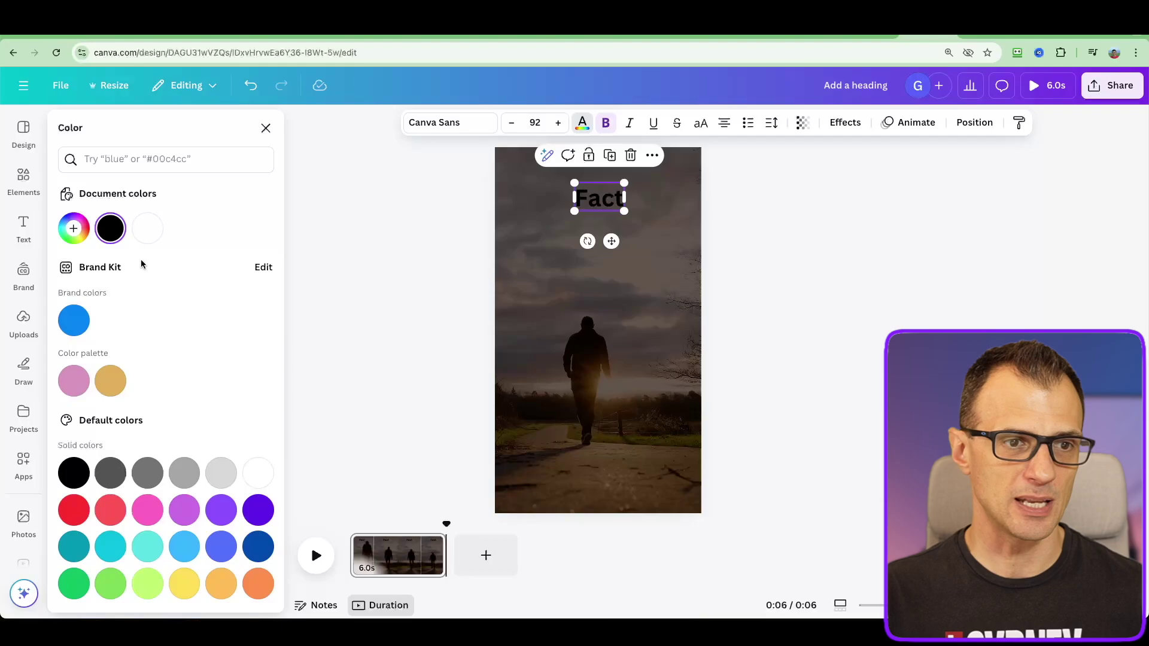
pyautogui.click(249, 468)
# Set the Fact heading to size 60 in League Spartan.
pyautogui.click(581, 122)
pyautogui.click(416, 122)
pyautogui.write('60')
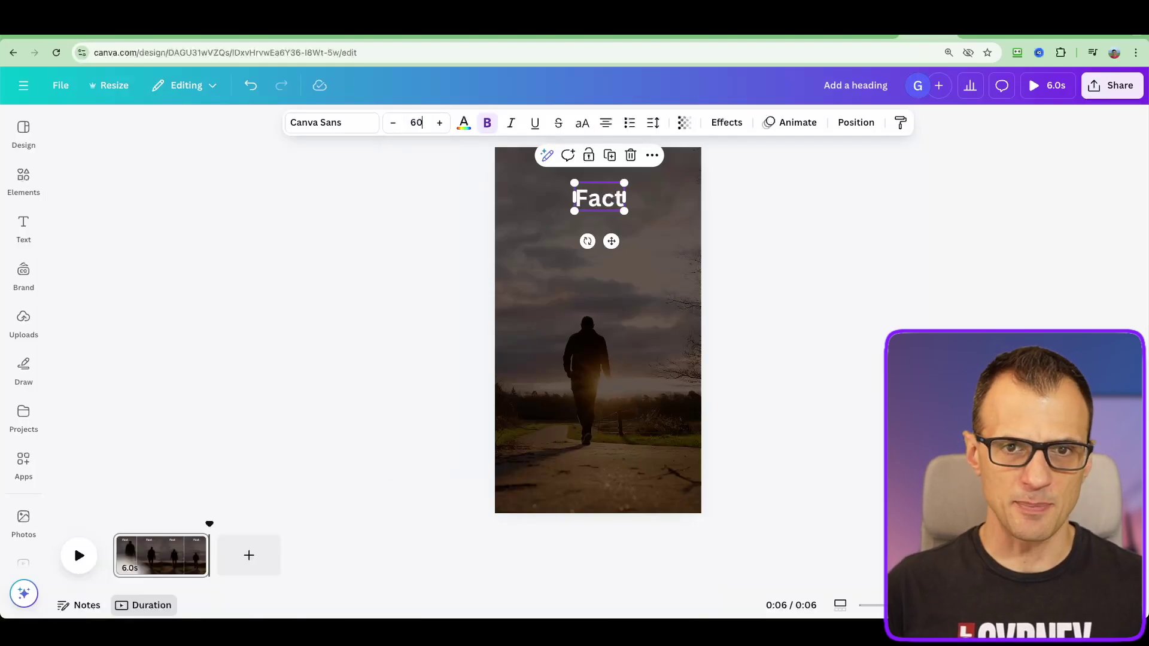
pyautogui.press('Return')
pyautogui.click(315, 122)
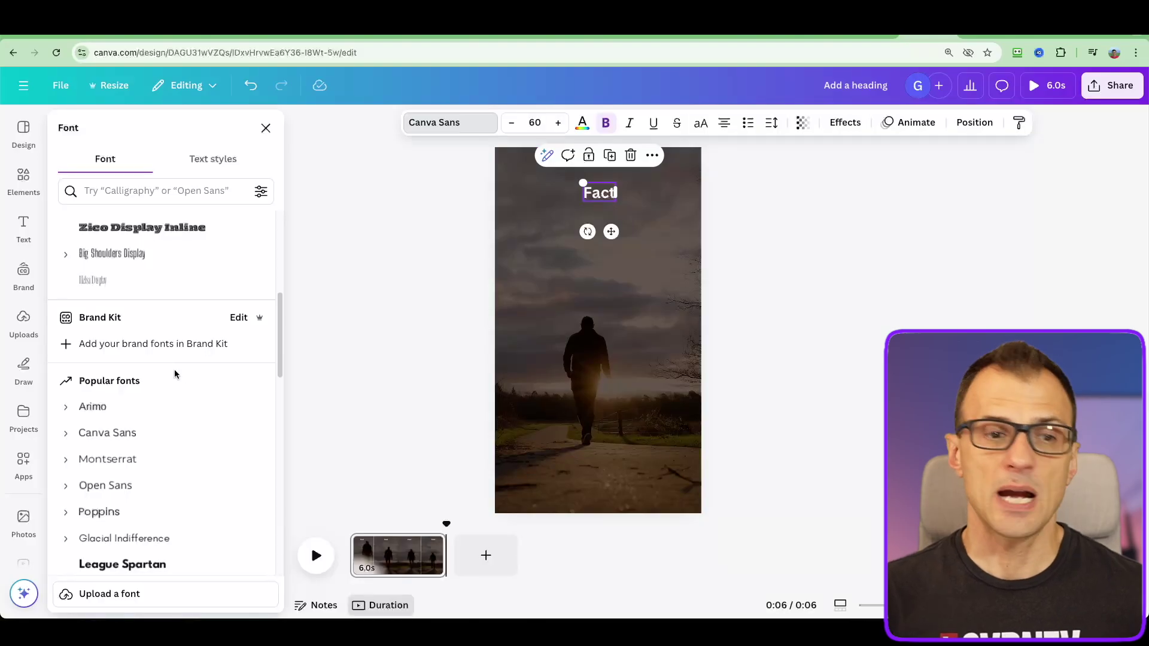
pyautogui.scroll(-3, 175, 374)
pyautogui.click(135, 492)
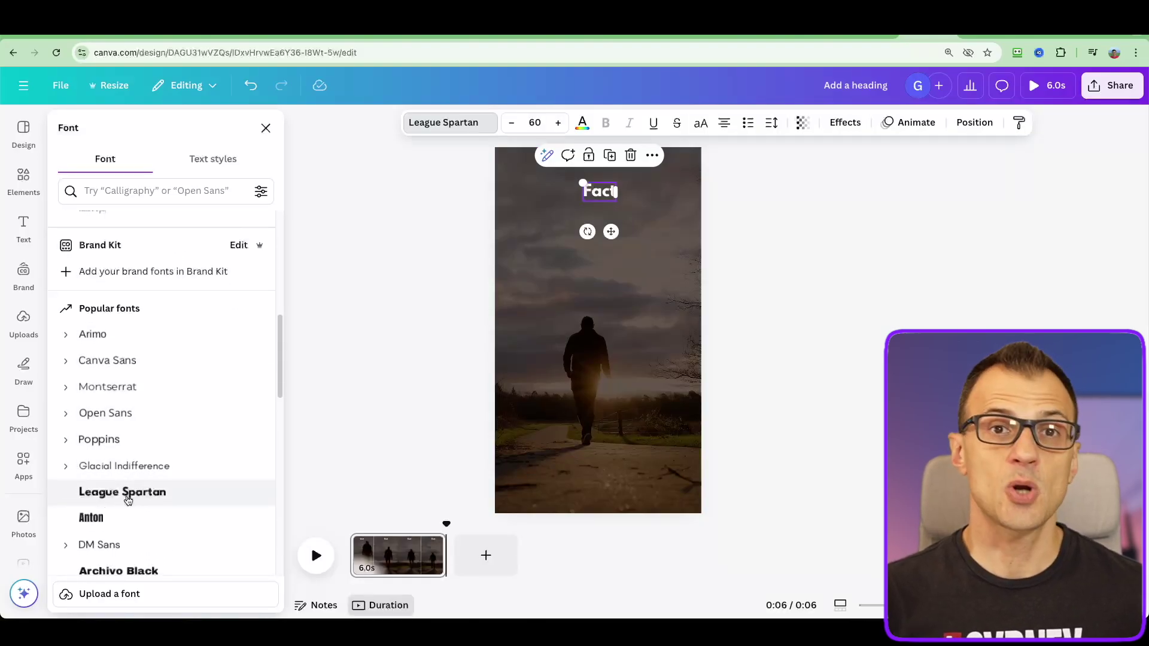
pyautogui.click(459, 241)
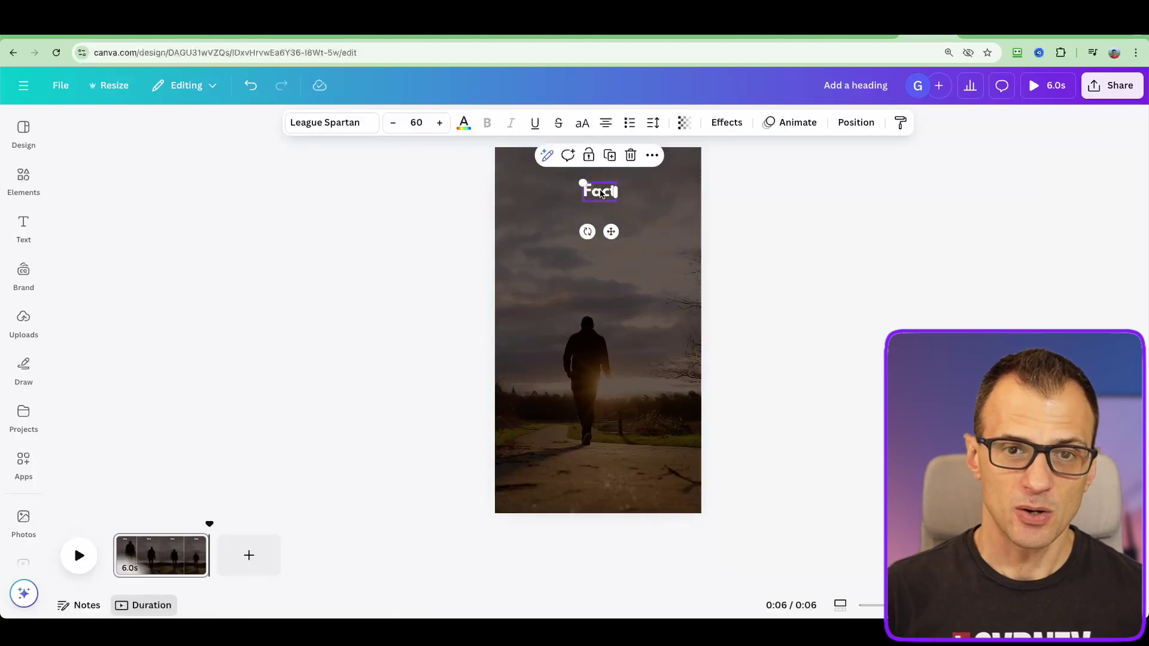
pyautogui.click(655, 216)
pyautogui.click(605, 197)
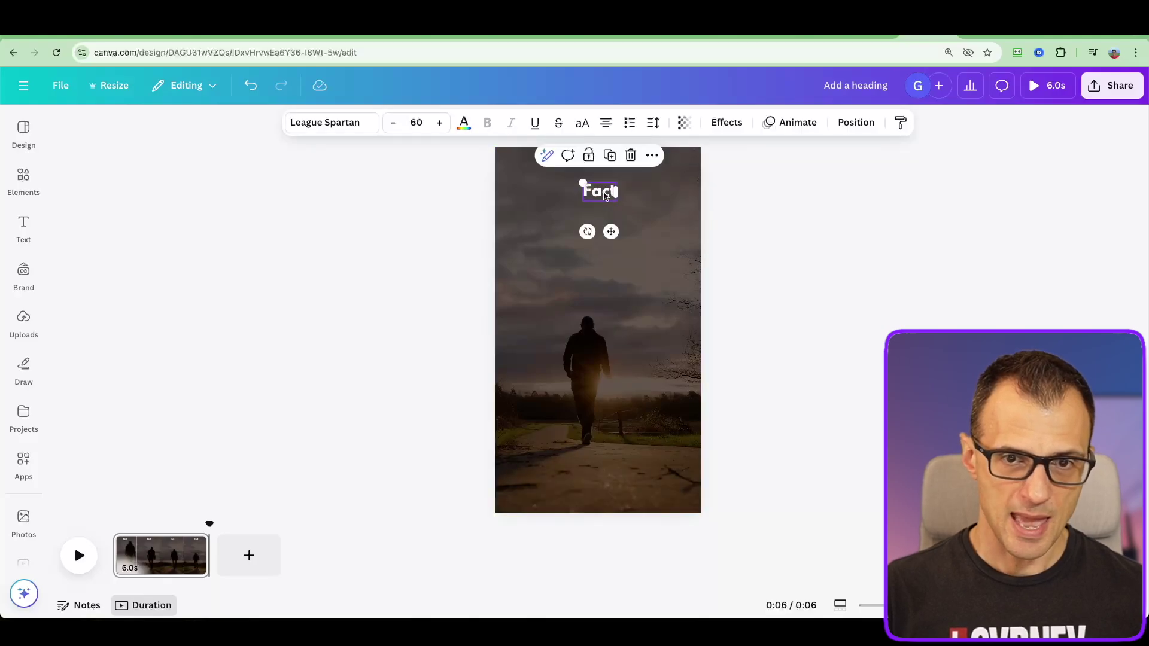
# Duplicate the Fact heading below itself and retype the copy as 'Detail 1'.
pyautogui.rightClick(604, 195)
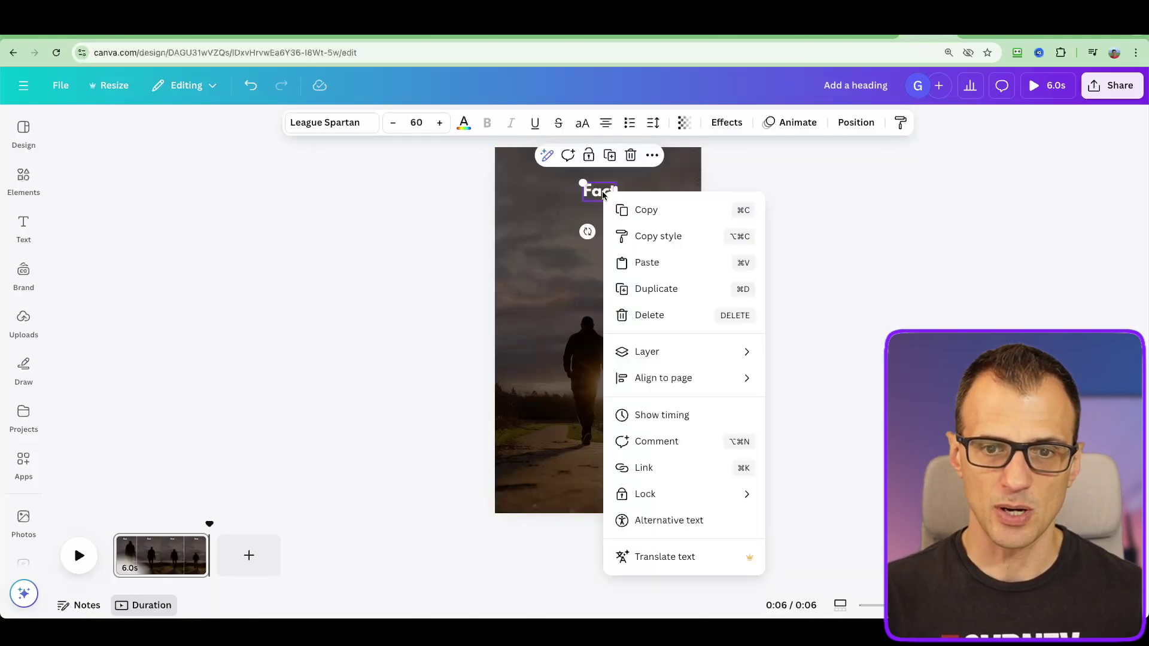
pyautogui.click(655, 288)
pyautogui.moveTo(595, 203); pyautogui.dragTo(586, 230)
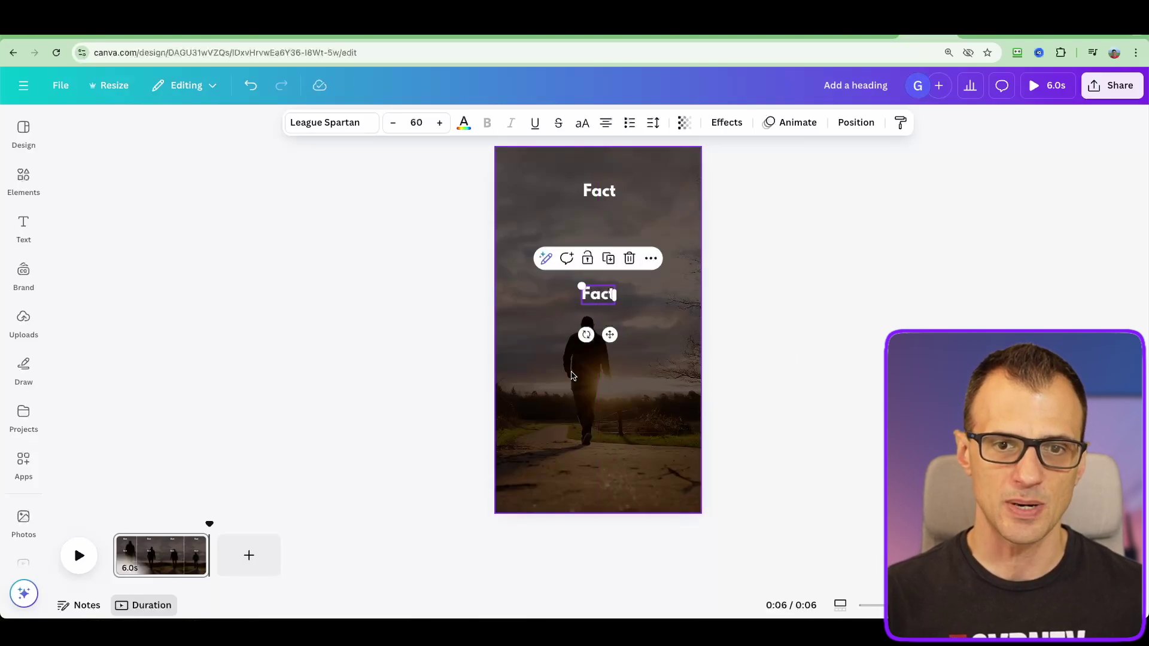
pyautogui.doubleClick(614, 292)
pyautogui.write('Detail 1')
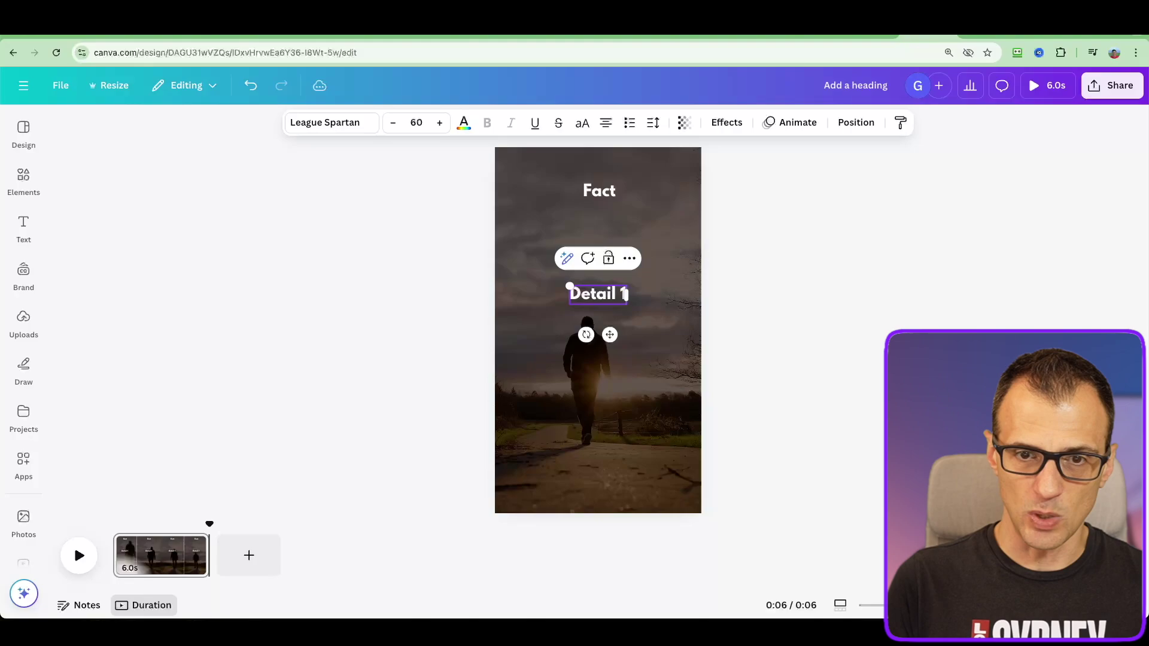
pyautogui.press('Escape')
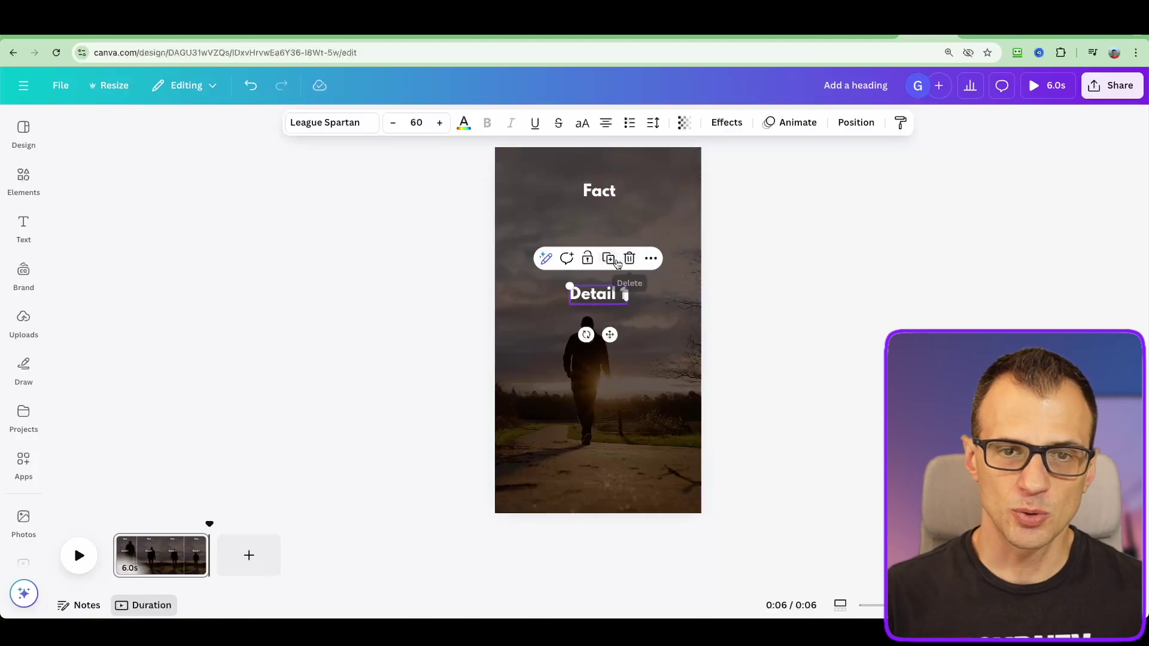
# Duplicate Detail 1 just below it and change the copy to 'Detail 2'.
pyautogui.click(611, 262)
pyautogui.moveTo(602, 302); pyautogui.dragTo(597, 313)
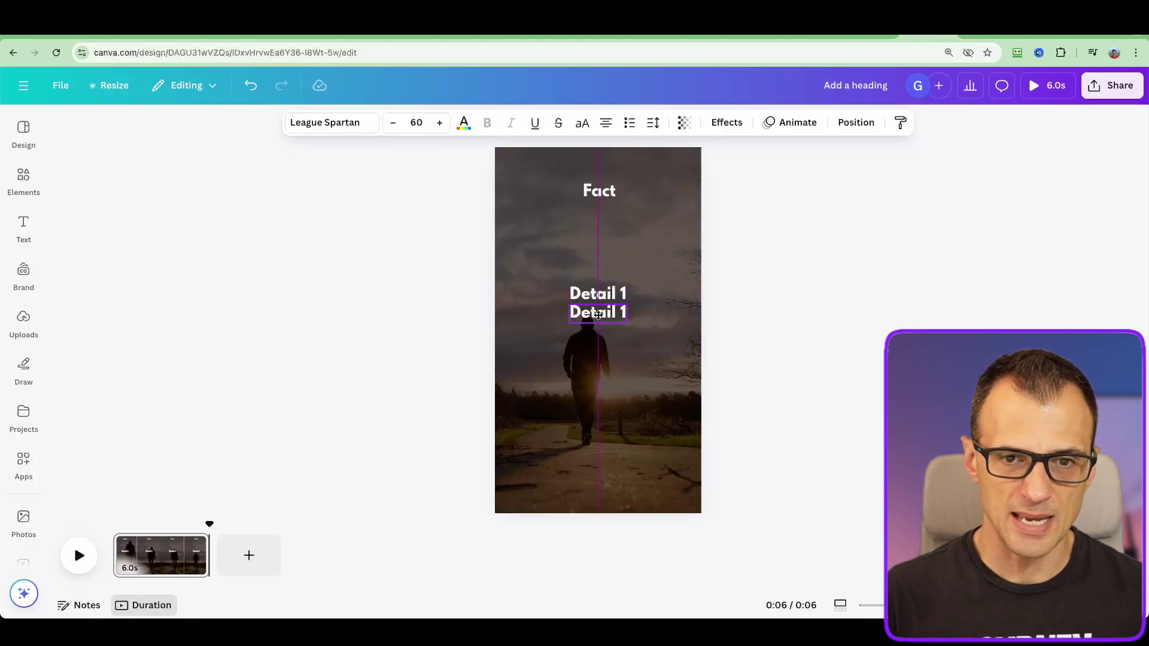
pyautogui.doubleClick(598, 312)
pyautogui.press('End')
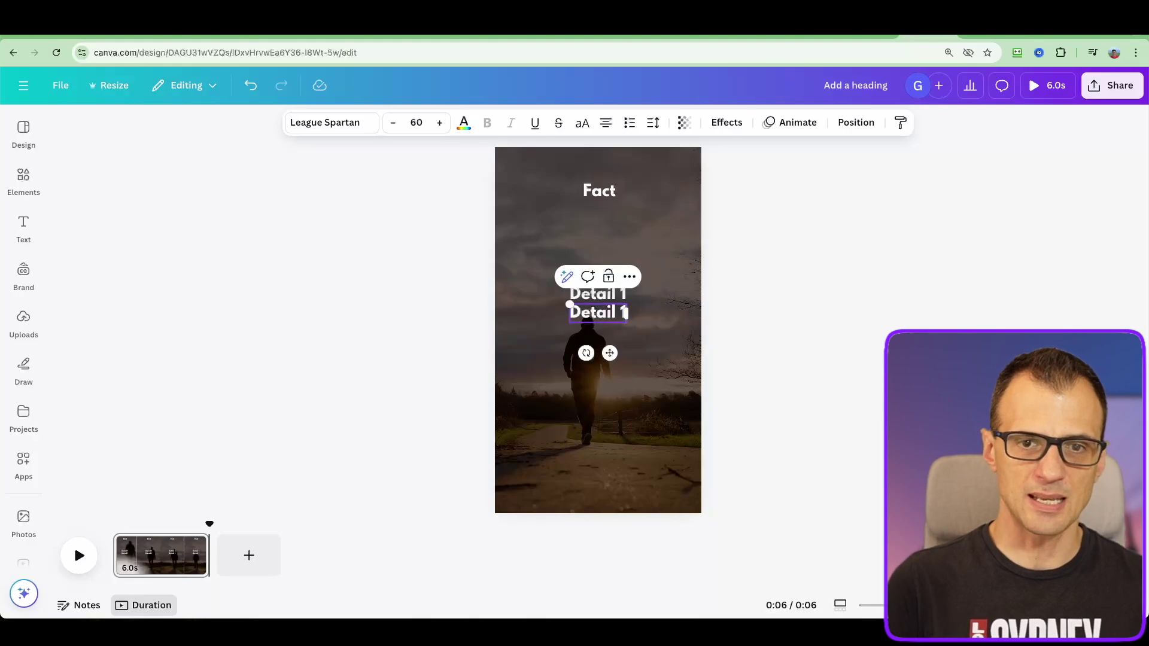
pyautogui.press('BackSpace')
pyautogui.write('2')
pyautogui.click(834, 305)
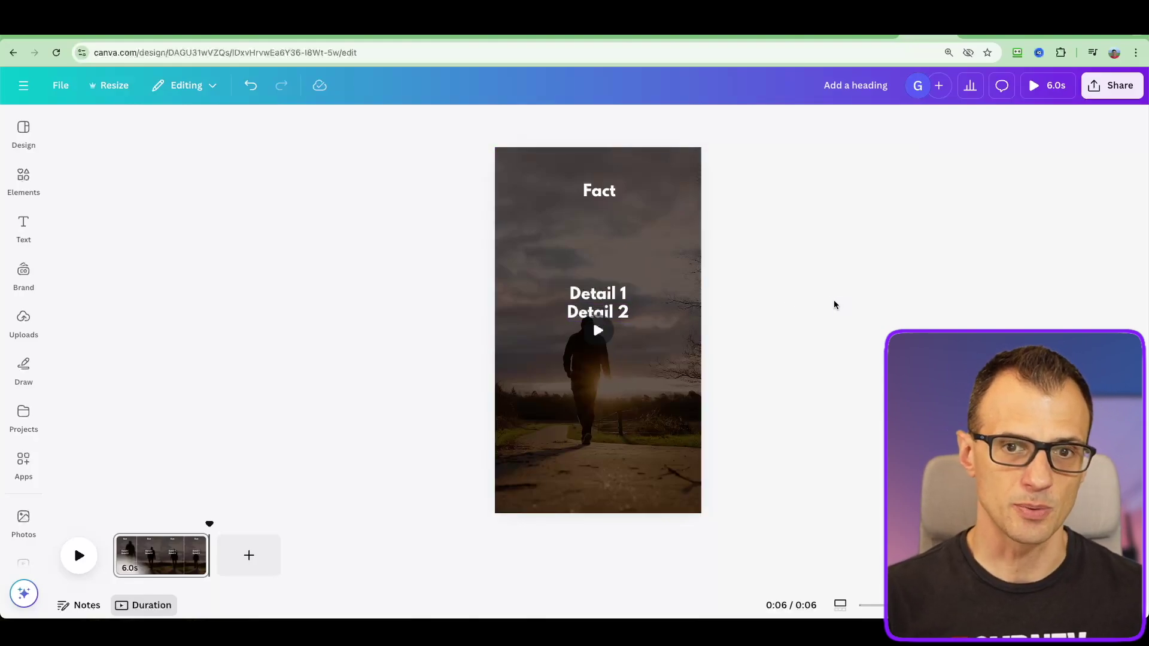
pyautogui.moveTo(598, 294)
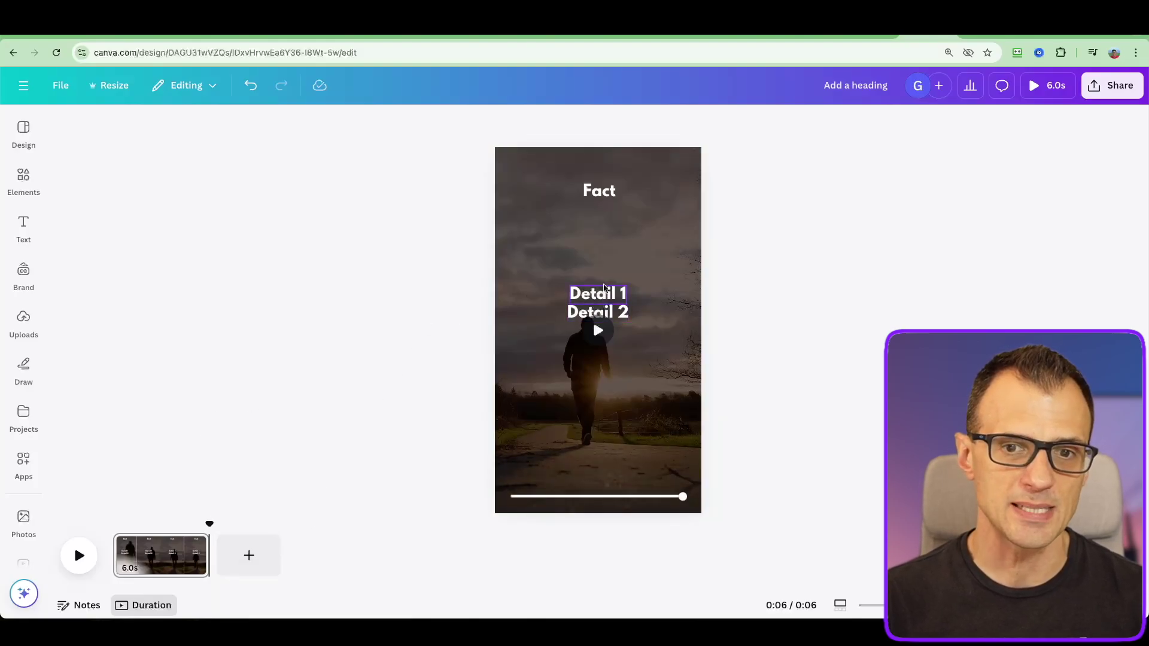
# Shorten Detail 1's timing, delay Detail 2's appearance, and rewind the preview.
pyautogui.click(610, 295)
pyautogui.rightClick(586, 296)
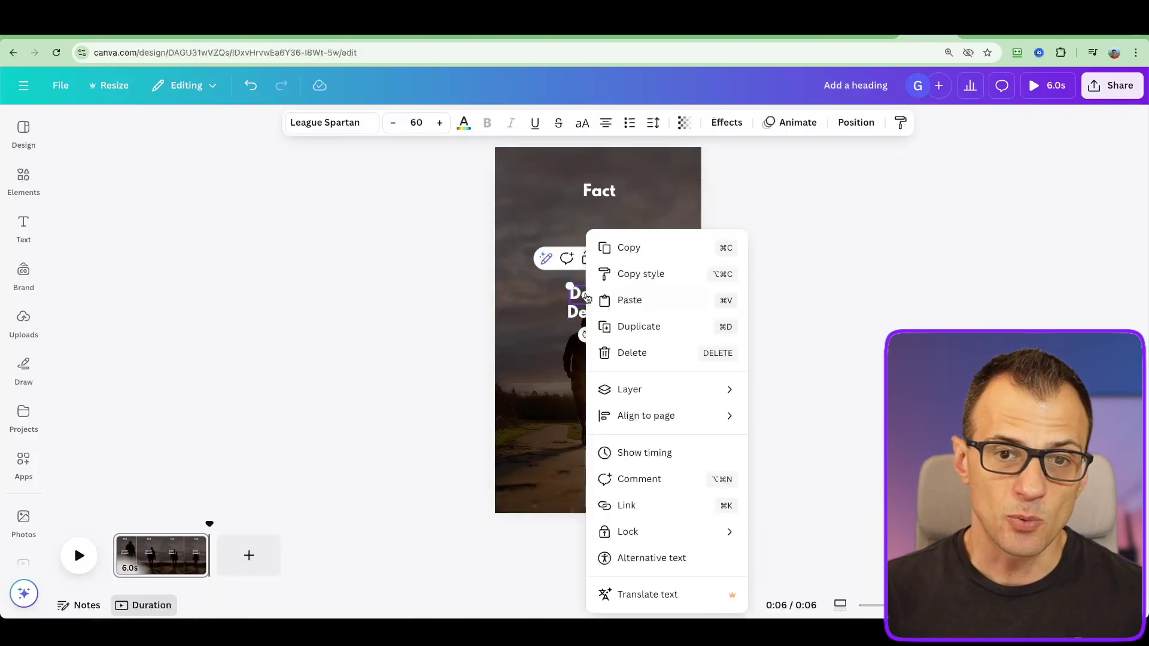
pyautogui.click(642, 453)
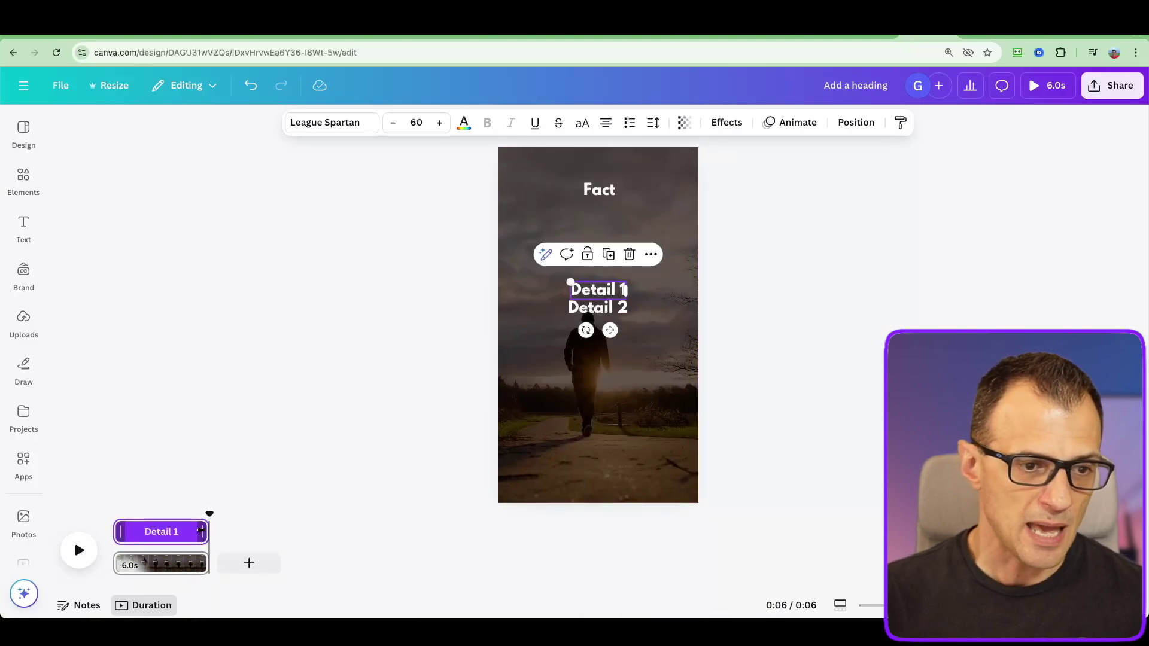
pyautogui.moveTo(202, 532); pyautogui.dragTo(153, 531)
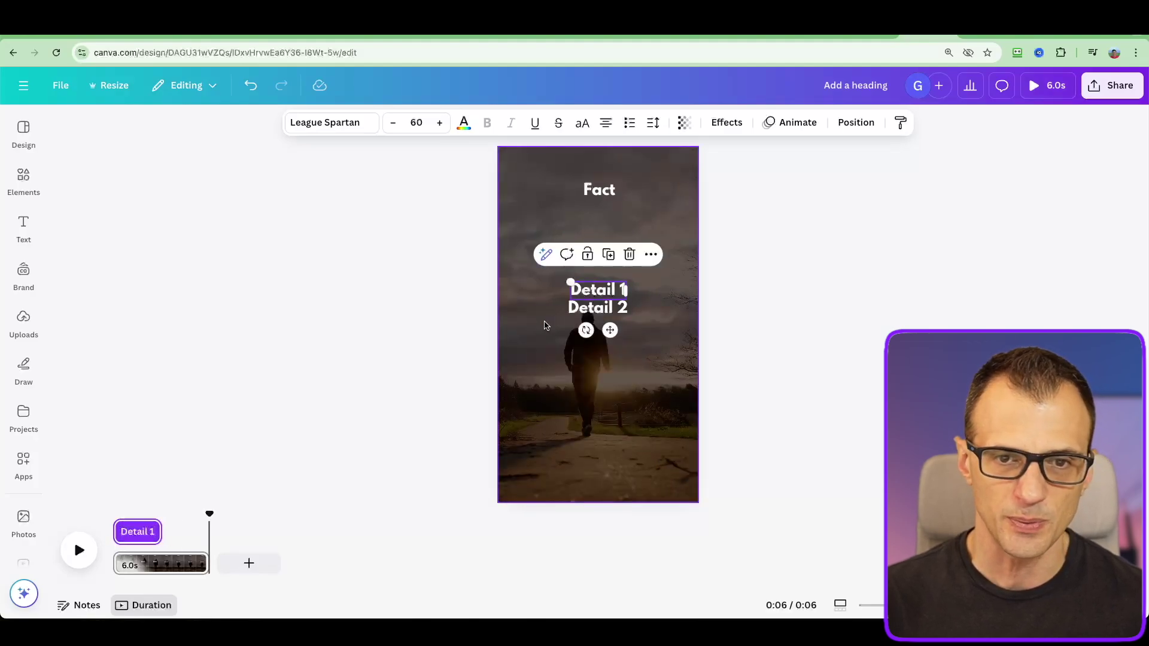
pyautogui.click(596, 309)
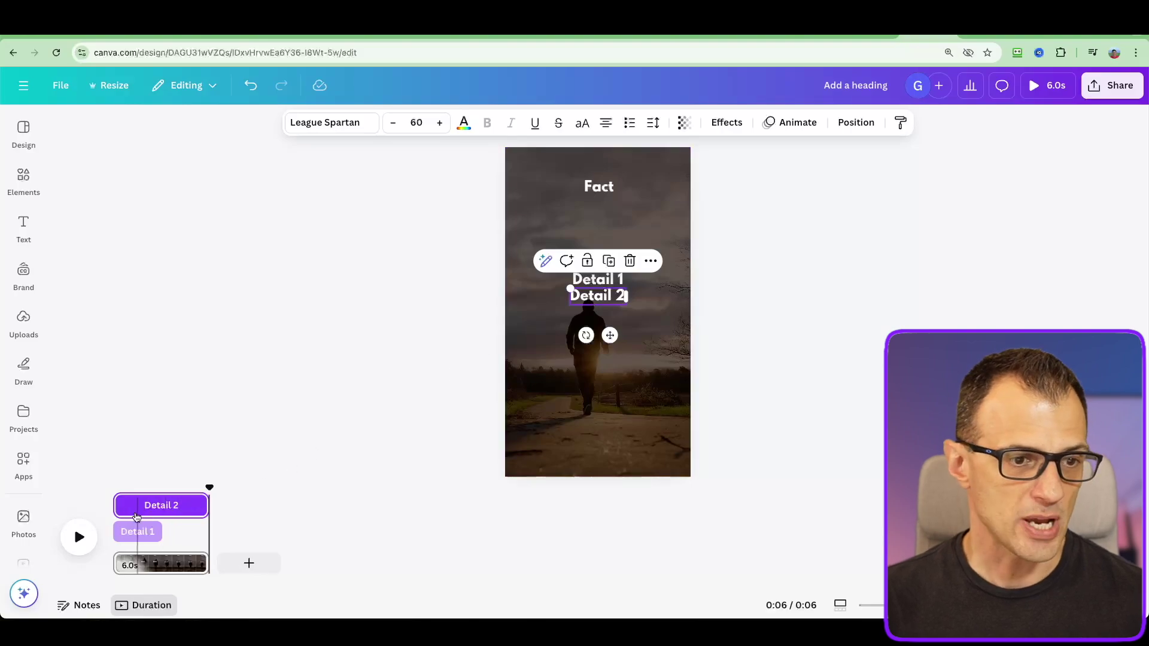
pyautogui.moveTo(116, 506); pyautogui.dragTo(162, 508)
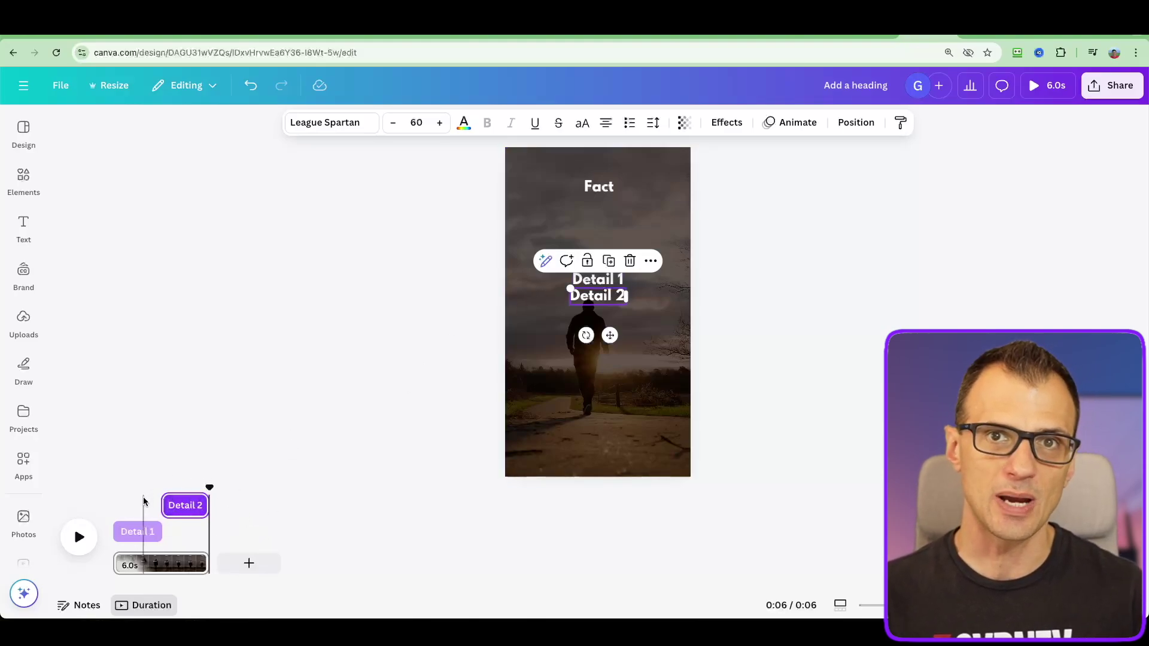
pyautogui.click(608, 186)
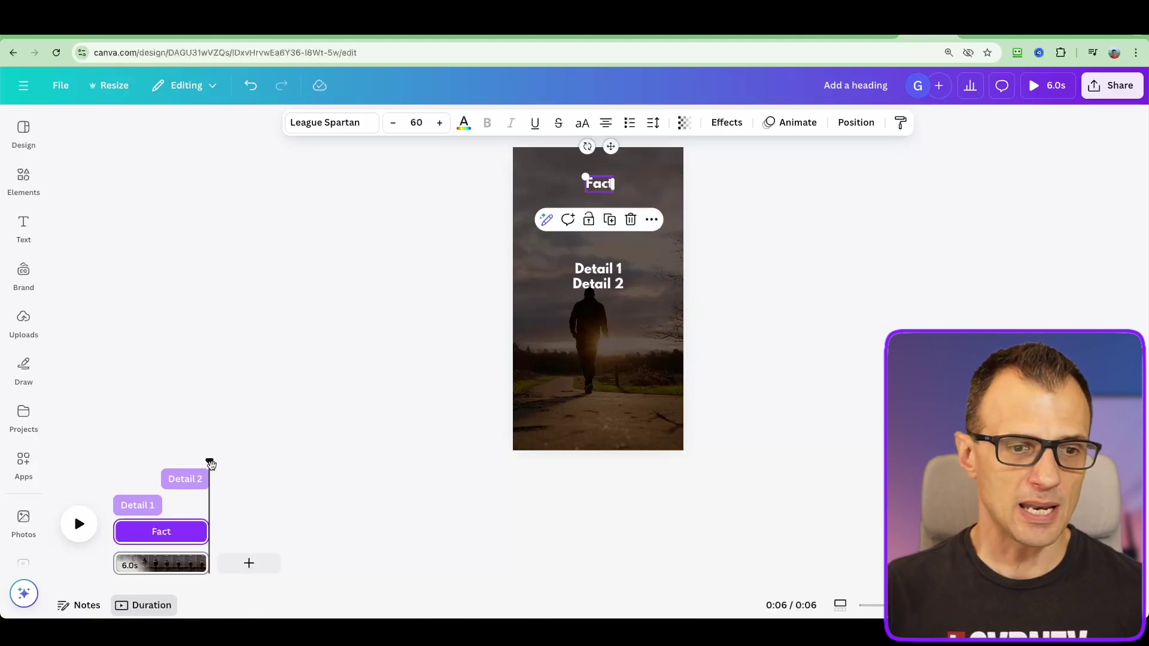
pyautogui.moveTo(209, 463); pyautogui.dragTo(93, 471)
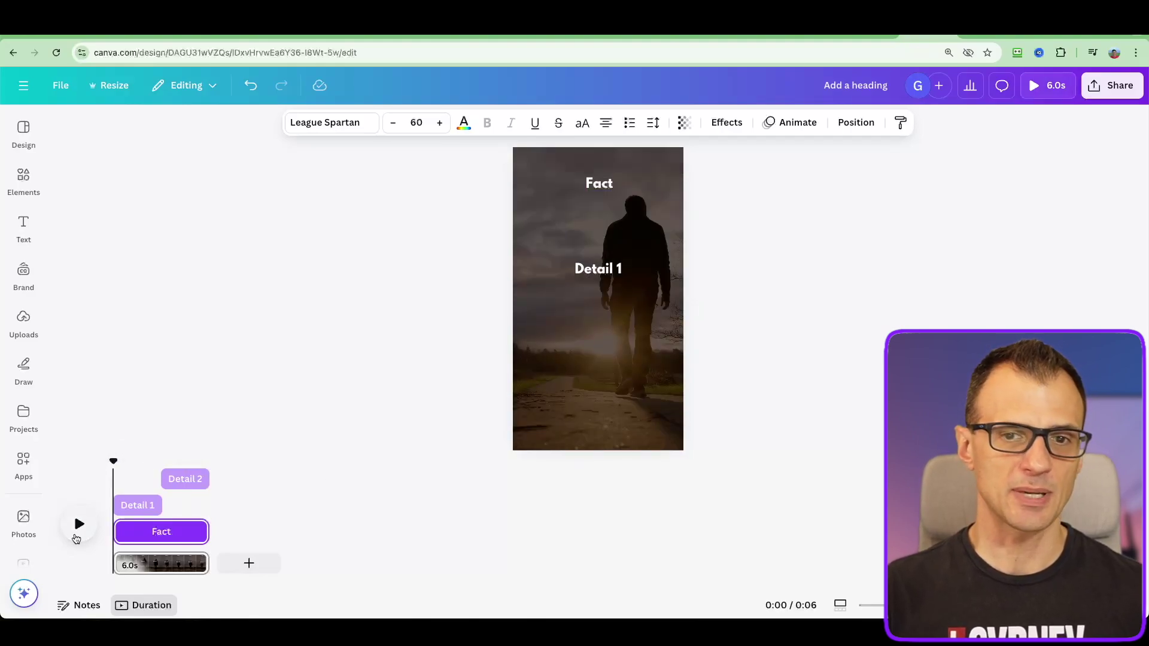
# Preview the 6-second video to check the staggered text timing.
pyautogui.click(78, 525)
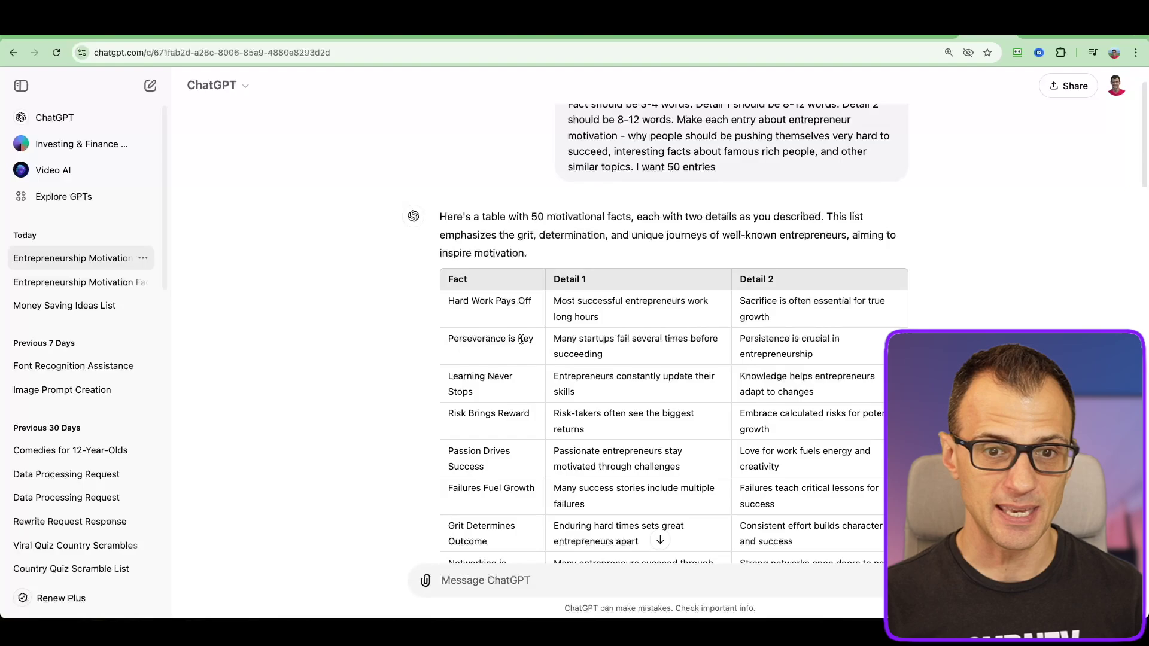
# Open Bulk create and choose to enter the data manually.
pyautogui.click(31, 328)
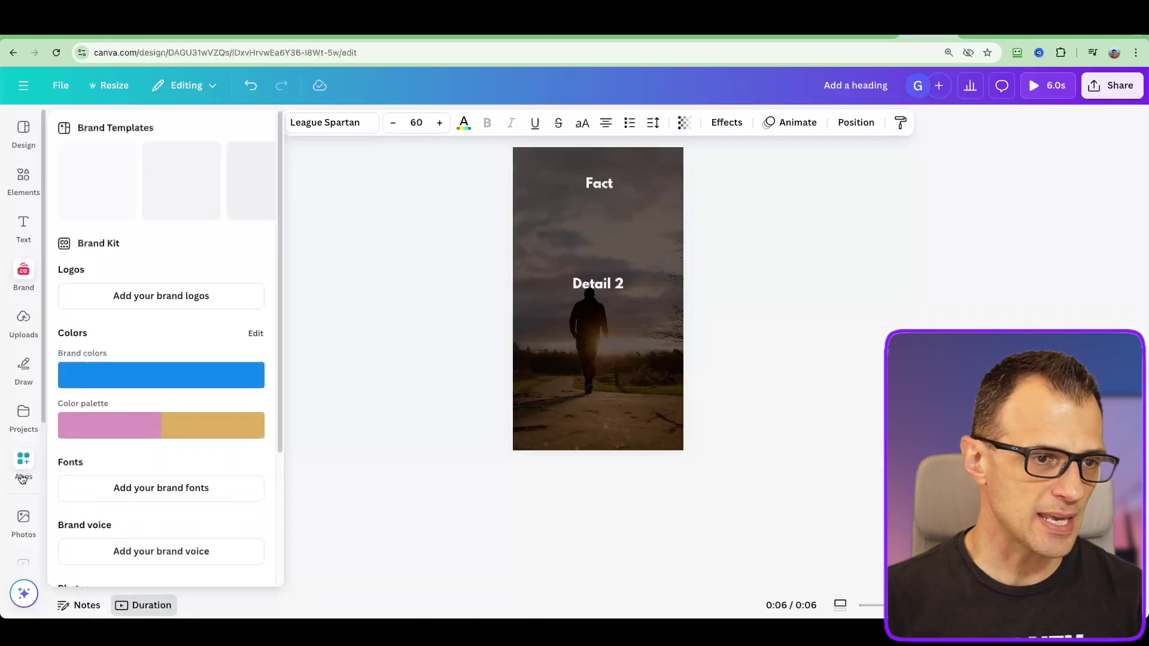
pyautogui.scroll(-3, 22, 491)
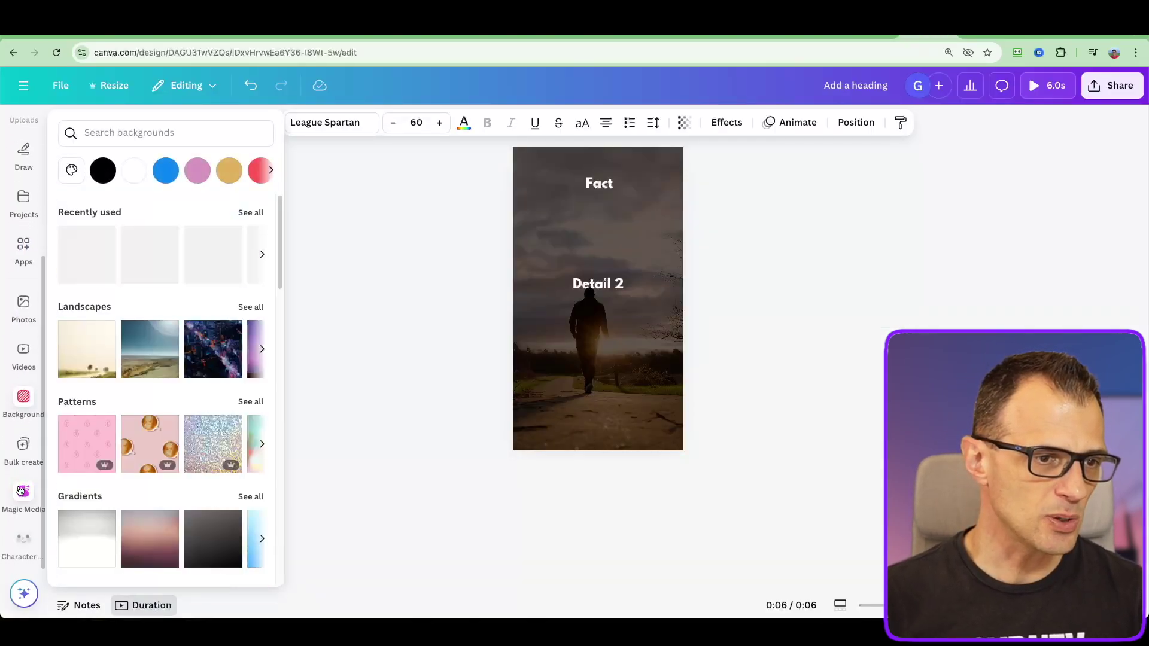
pyautogui.click(23, 449)
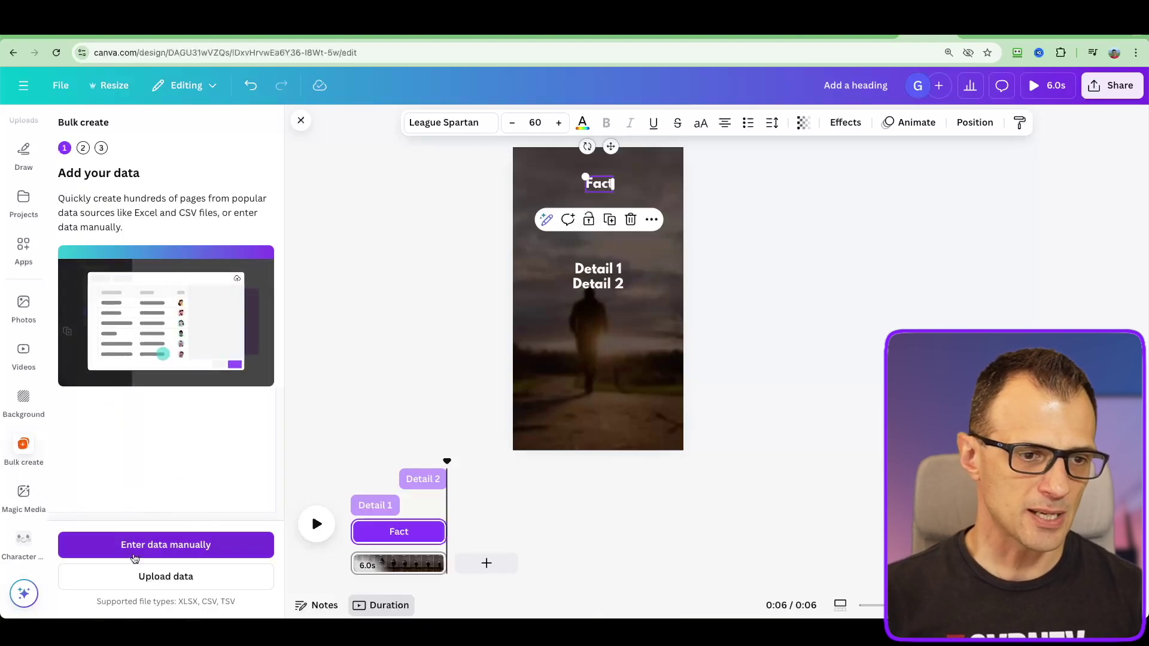
pyautogui.click(146, 546)
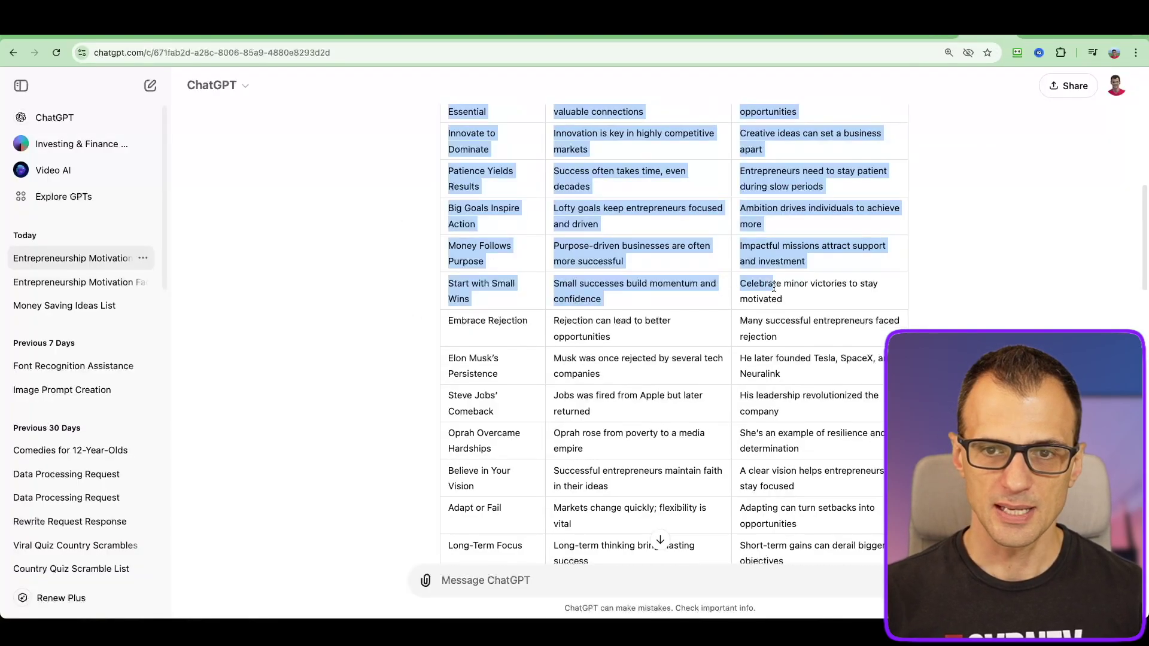
# Copy the full 50-entry facts table, including the Fact, Detail 1 and Detail 2 headings.
pyautogui.moveTo(688, 278)
pyautogui.mouseDown()
pyautogui.moveTo(781, 374)
pyautogui.moveTo(797, 454)
pyautogui.mouseUp()
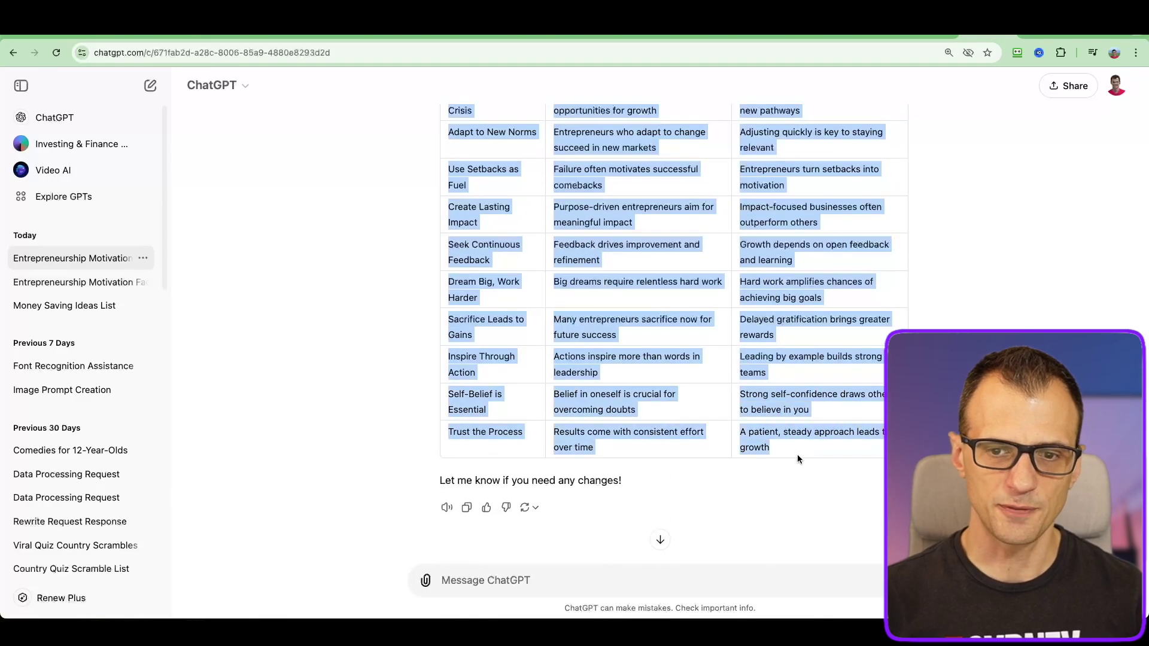
pyautogui.scroll(4, 795, 453)
pyautogui.scroll(5, 802, 431)
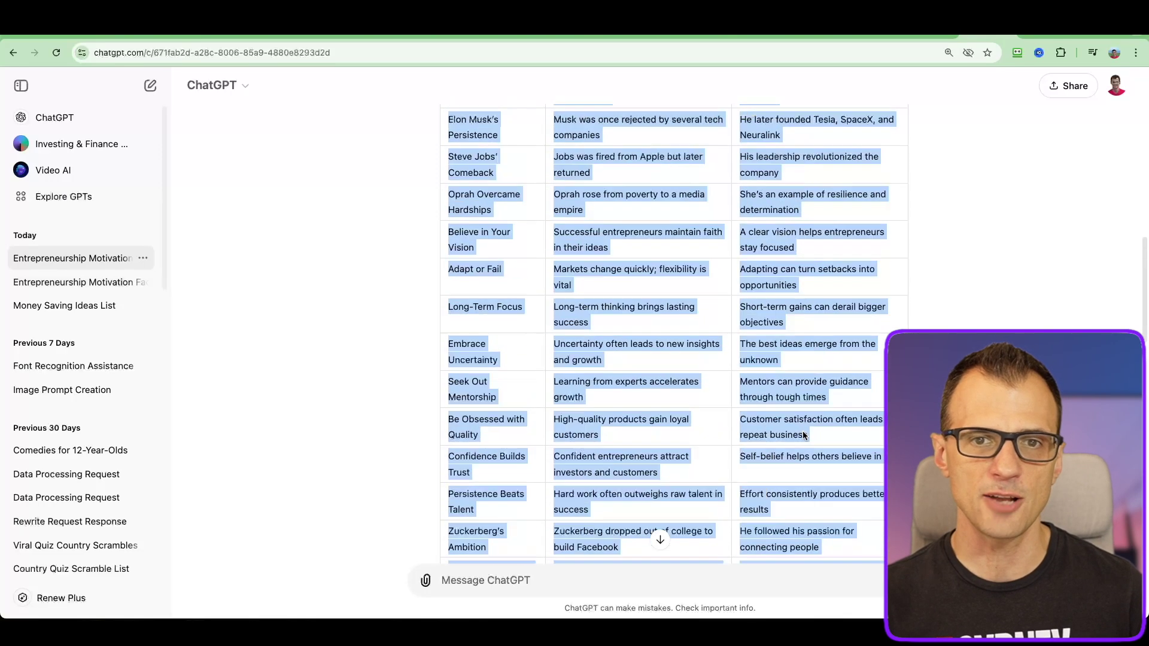
pyautogui.scroll(5, 803, 434)
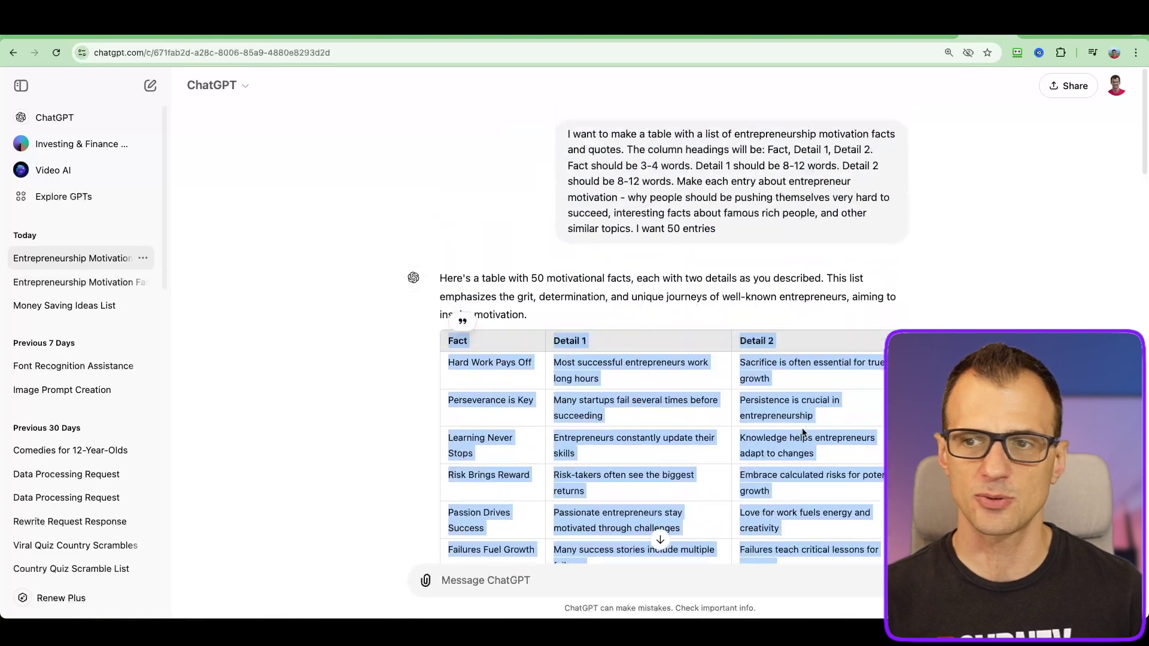
pyautogui.rightClick(454, 341)
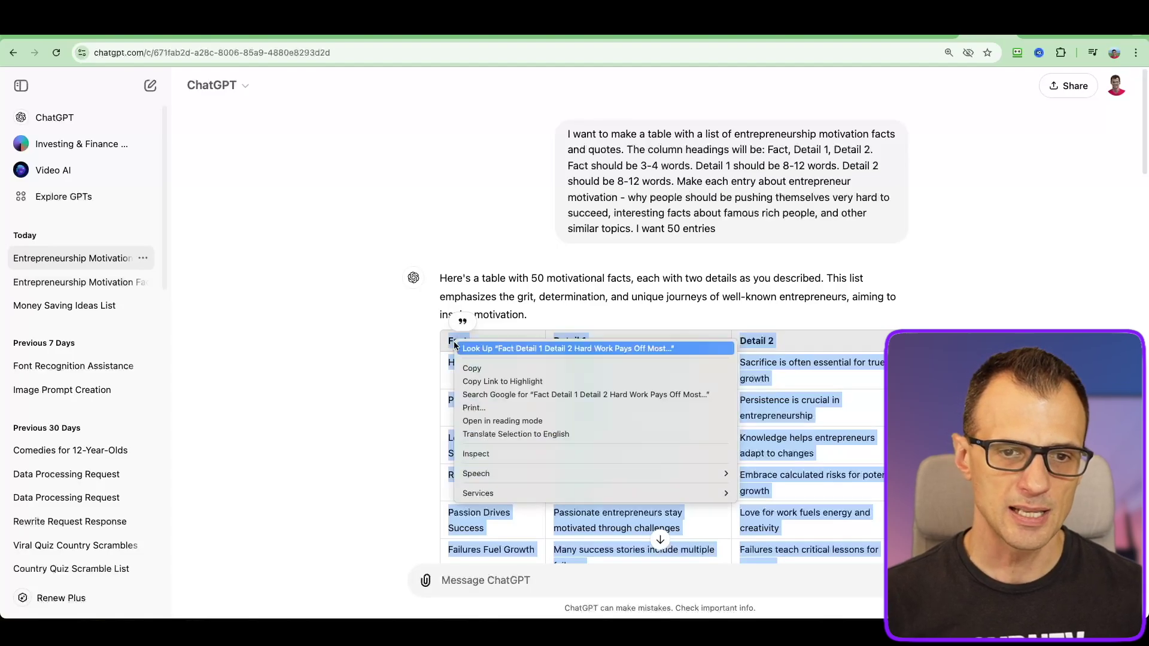
pyautogui.click(465, 371)
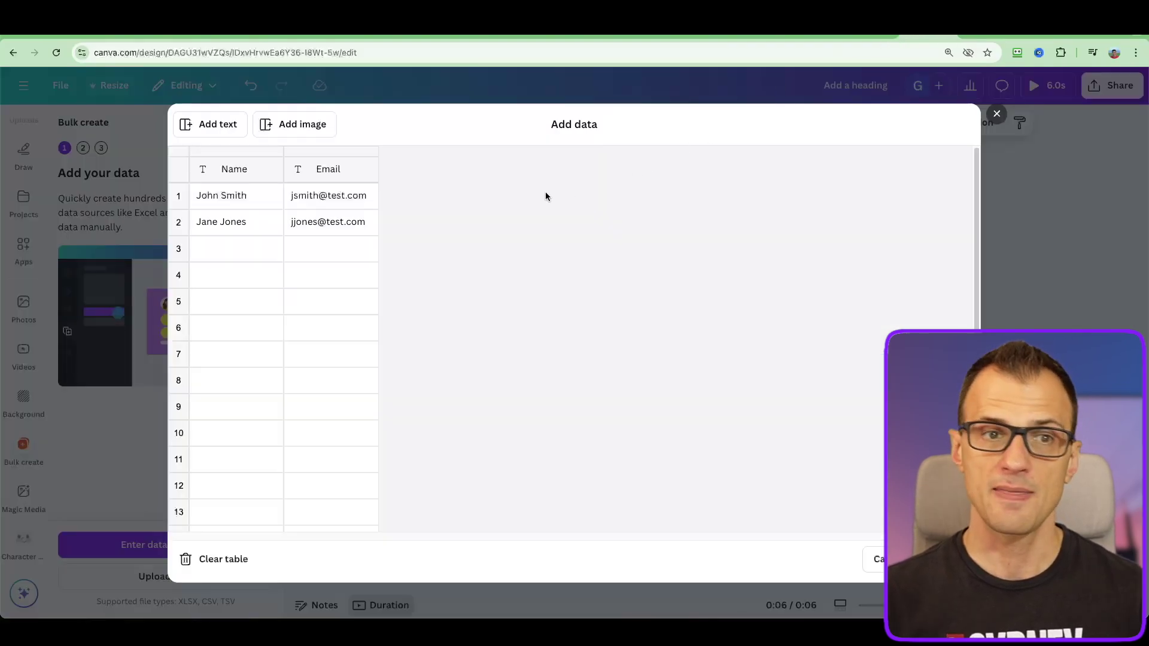
# Paste the copied Fact, Detail 1 and Detail 2 rows into the Add data table and save it.
pyautogui.rightClick(211, 174)
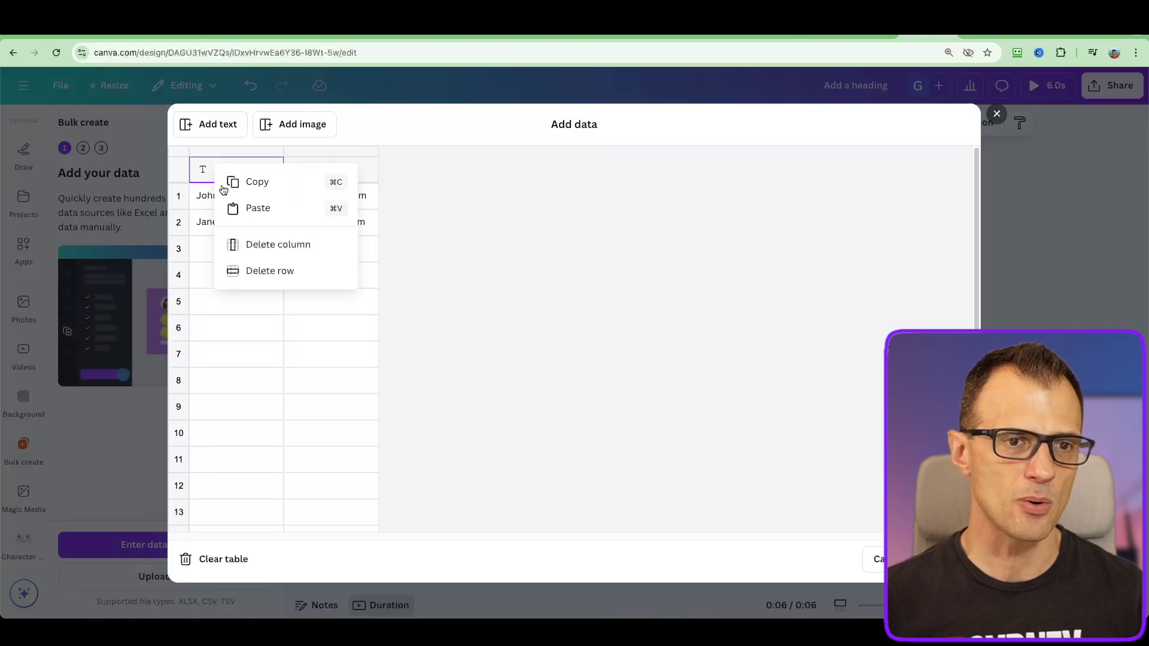
pyautogui.click(240, 208)
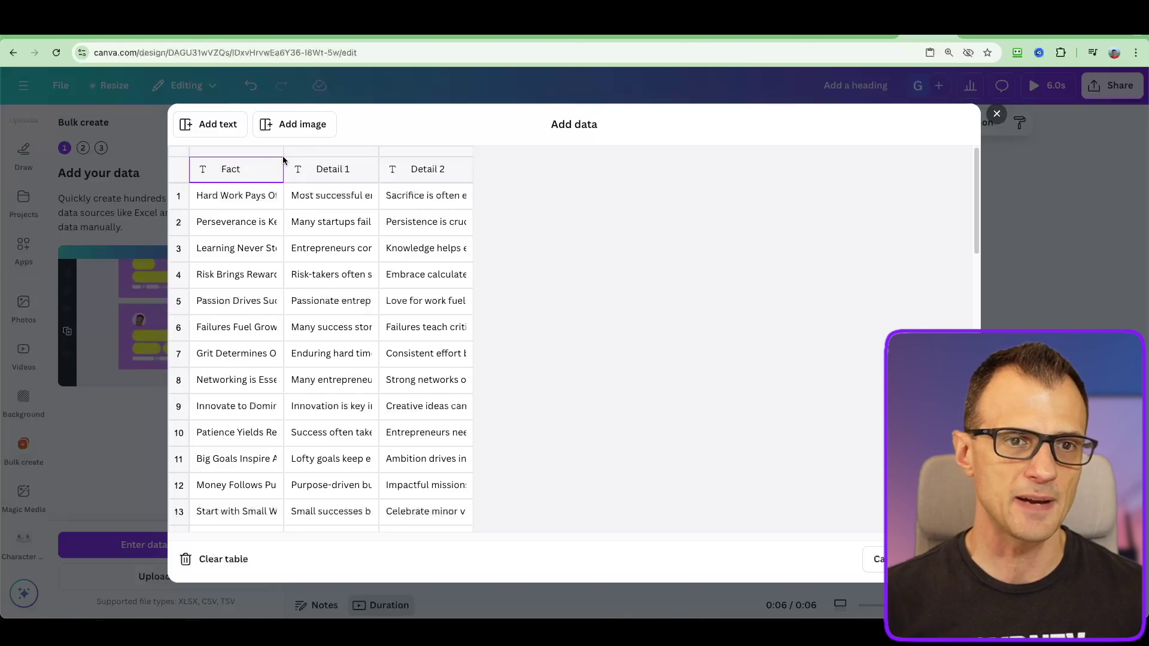
pyautogui.scroll(-10, 257, 270)
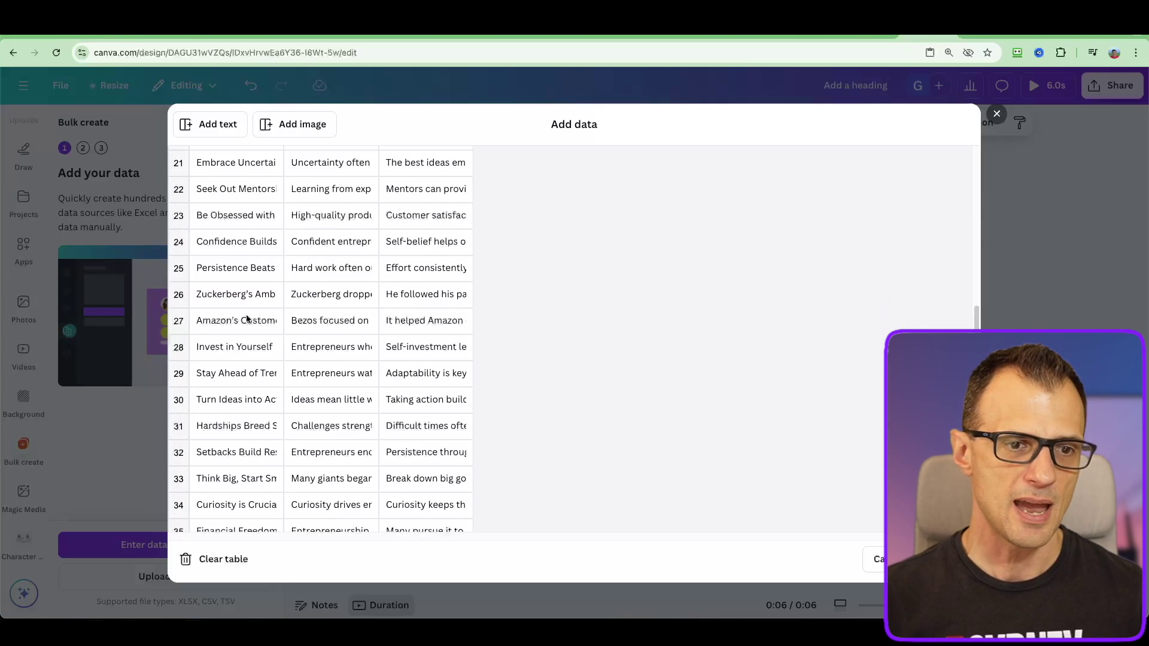
pyautogui.scroll(-10, 260, 334)
pyautogui.scroll(20, 277, 354)
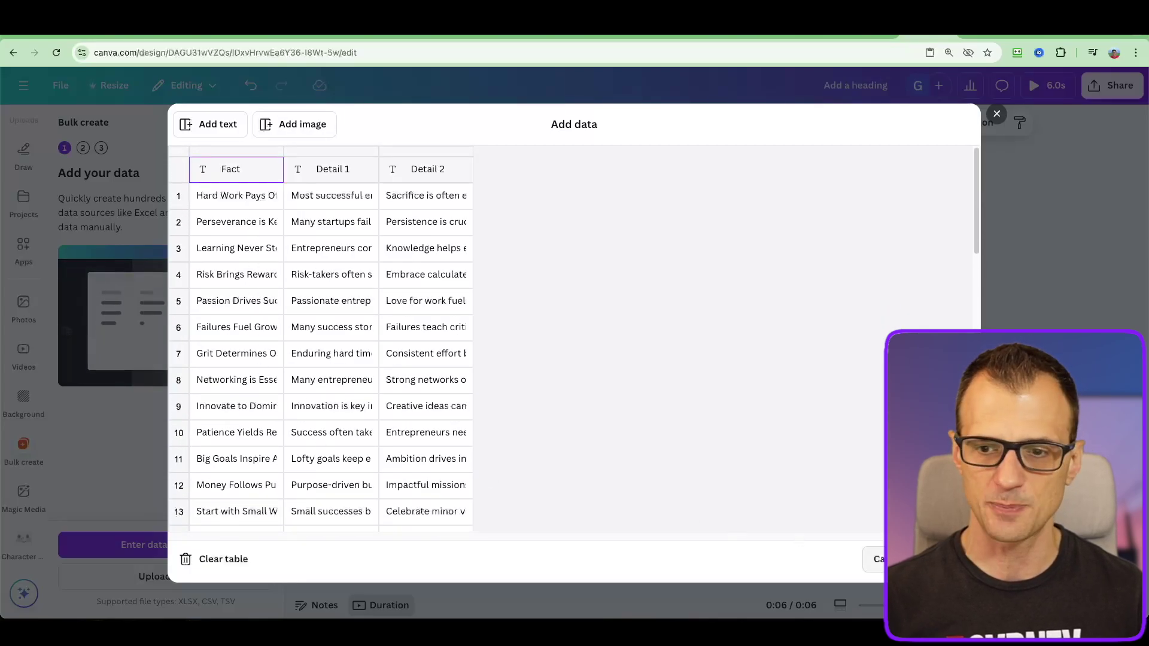
pyautogui.click(934, 558)
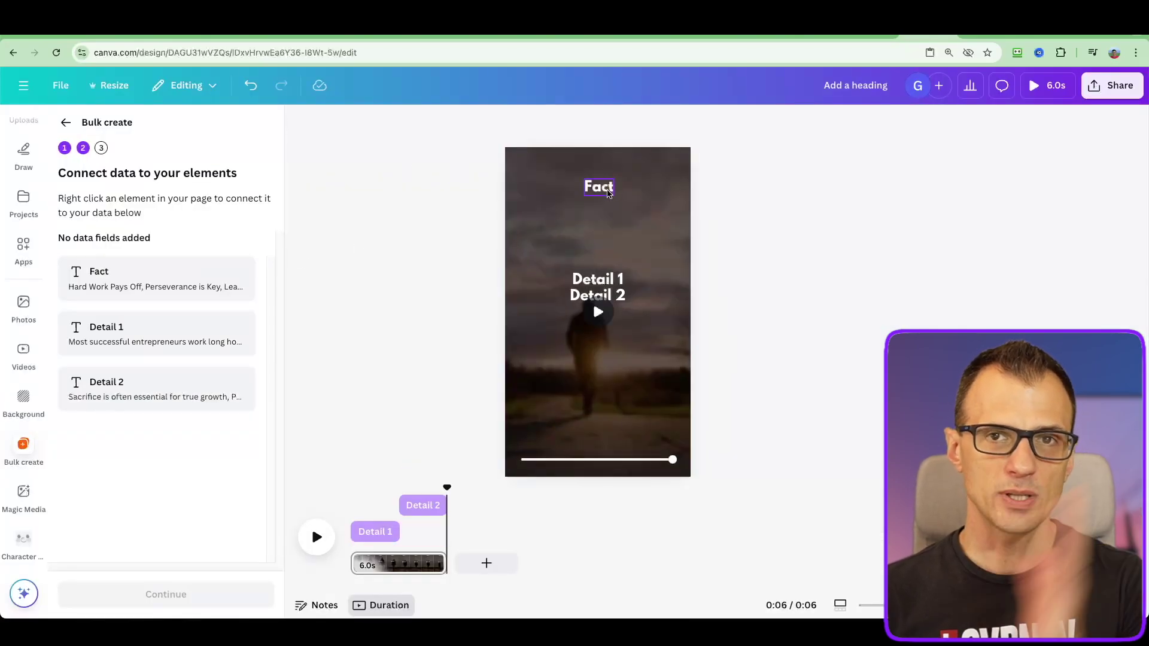
# Connect the heading and two detail text boxes to the Fact, Detail 1 and Detail 2 columns.
pyautogui.rightClick(598, 191)
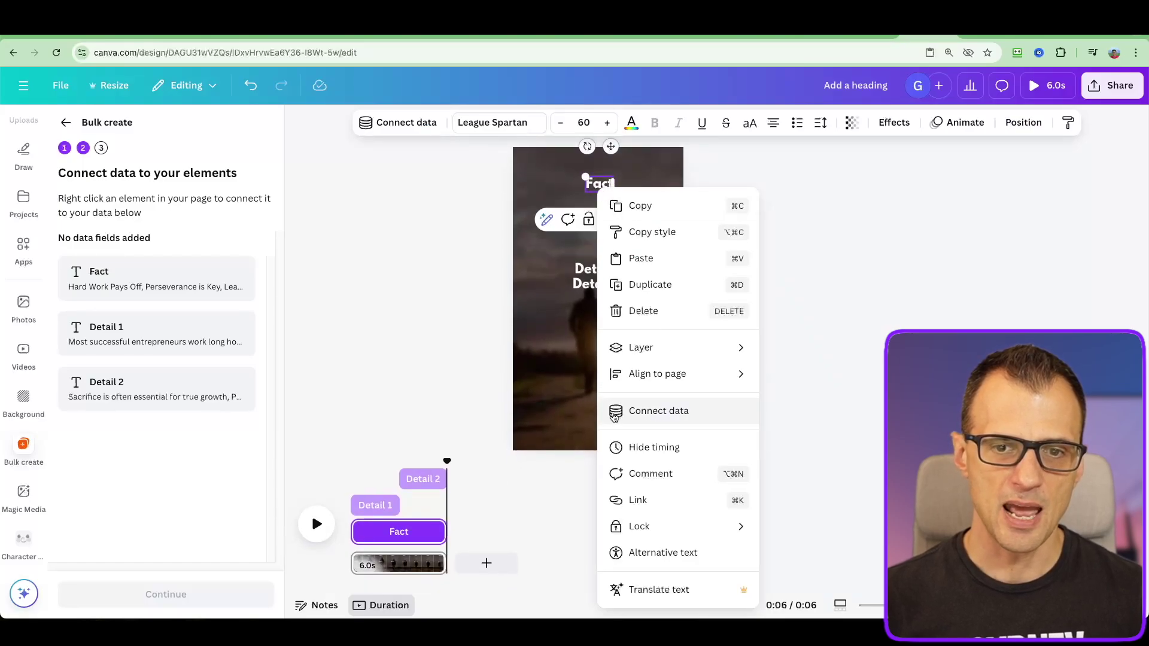
pyautogui.click(648, 411)
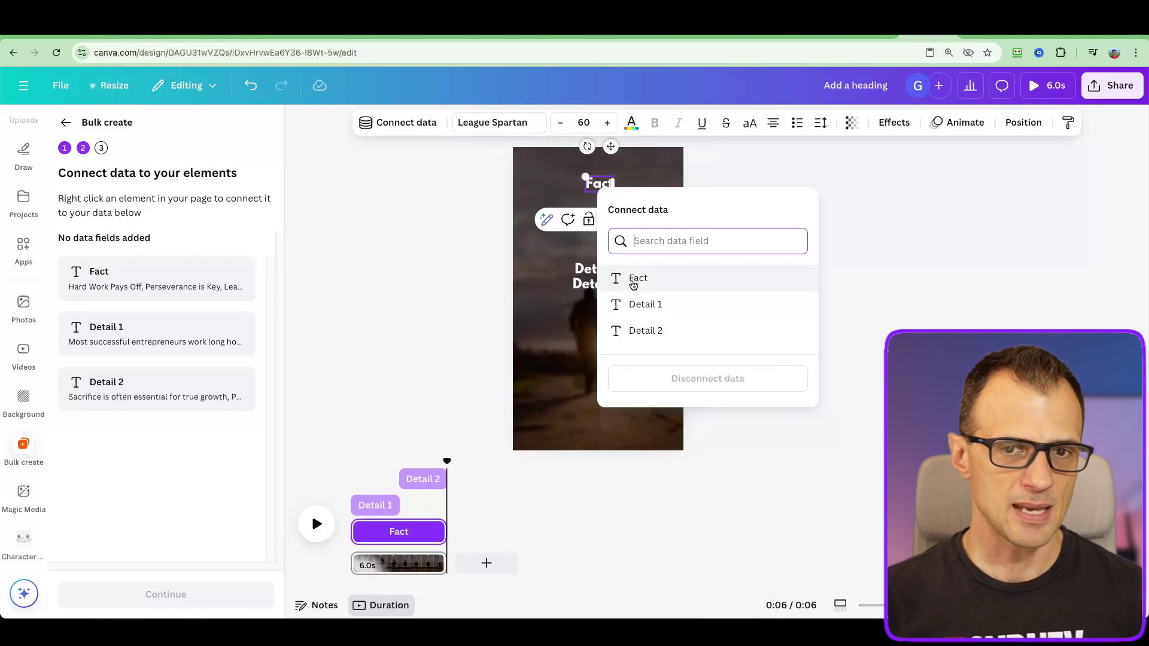
pyautogui.click(633, 282)
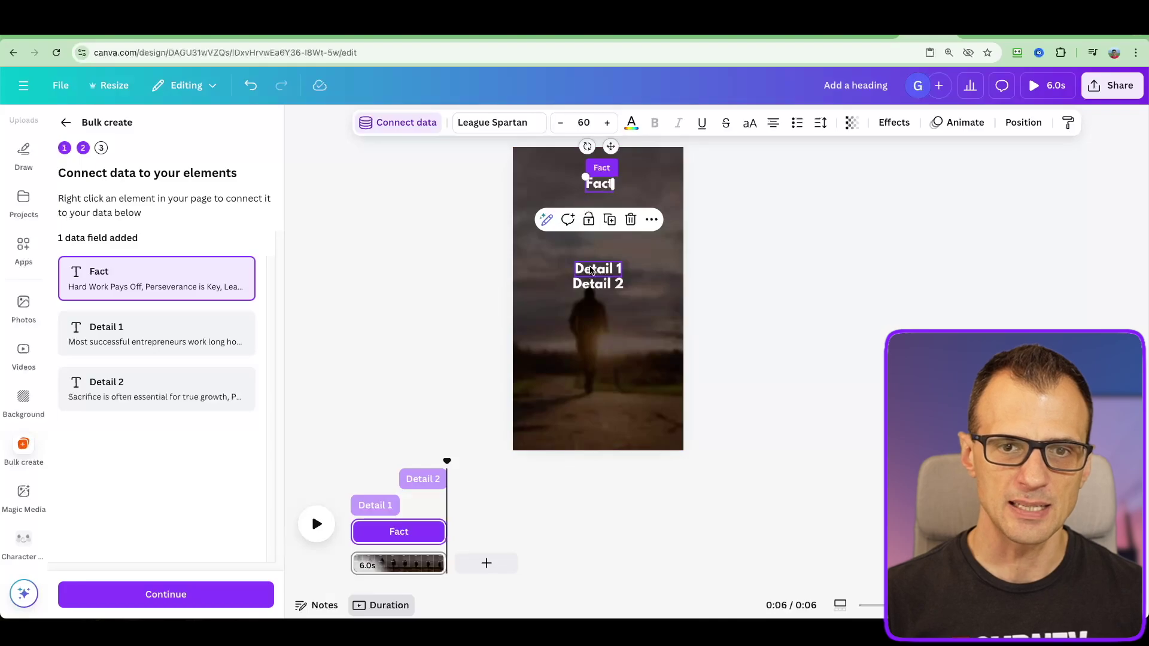
pyautogui.rightClick(590, 271)
pyautogui.click(623, 415)
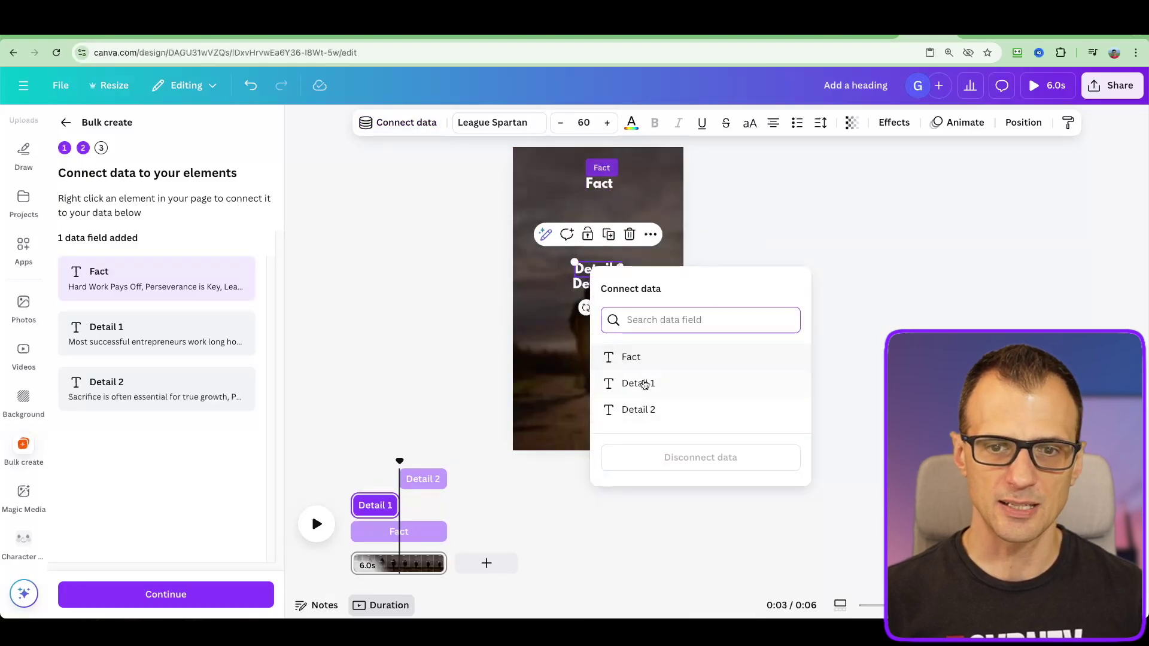
pyautogui.click(644, 384)
pyautogui.rightClick(591, 284)
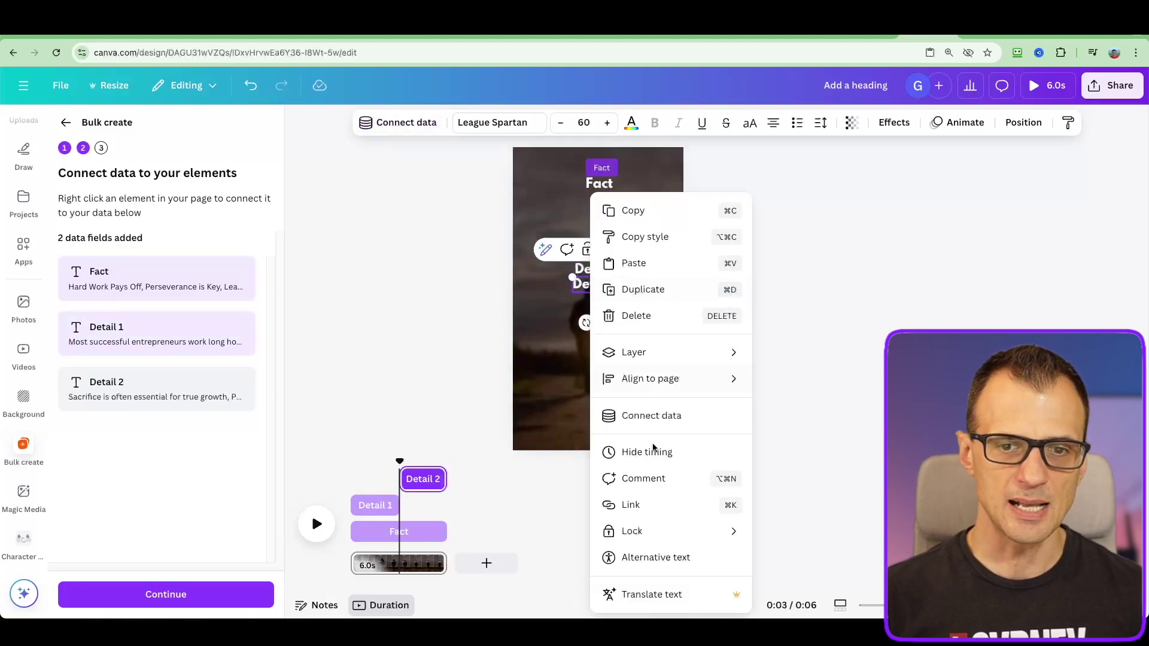
pyautogui.click(665, 418)
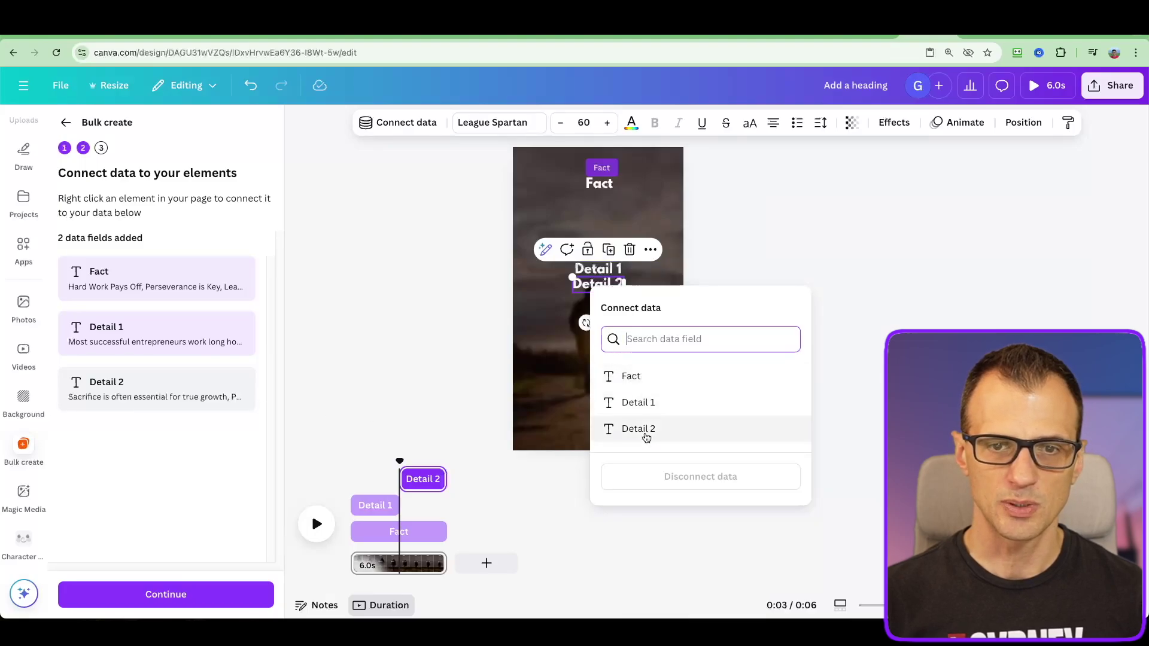
pyautogui.click(646, 431)
pyautogui.click(800, 354)
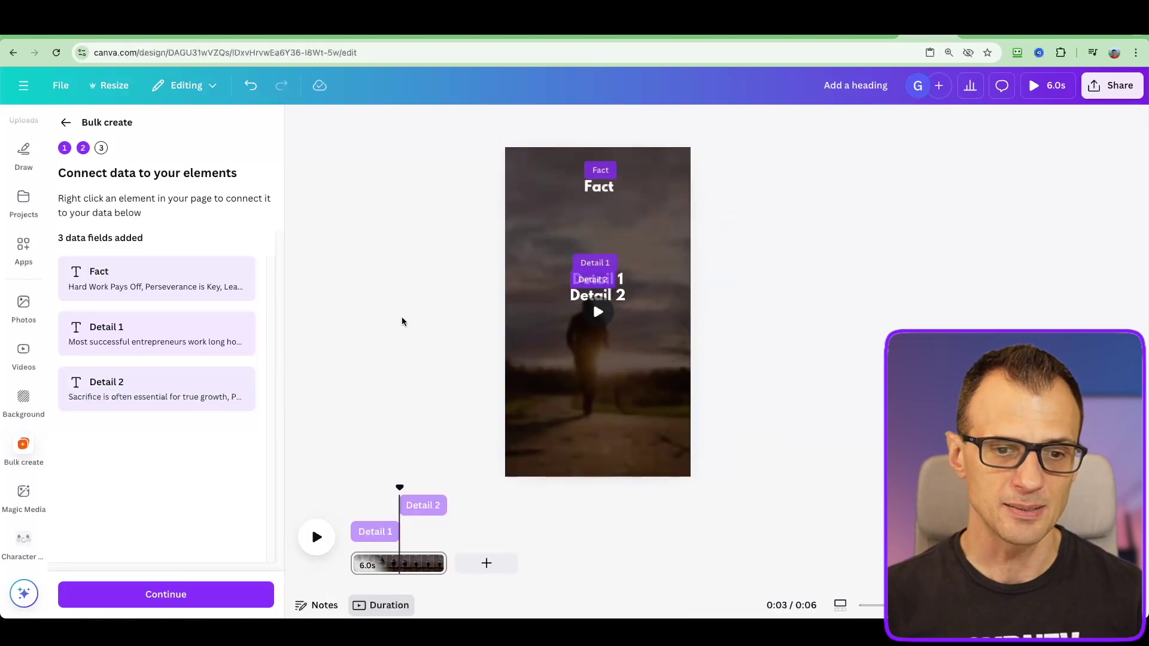
pyautogui.moveTo(166, 594)
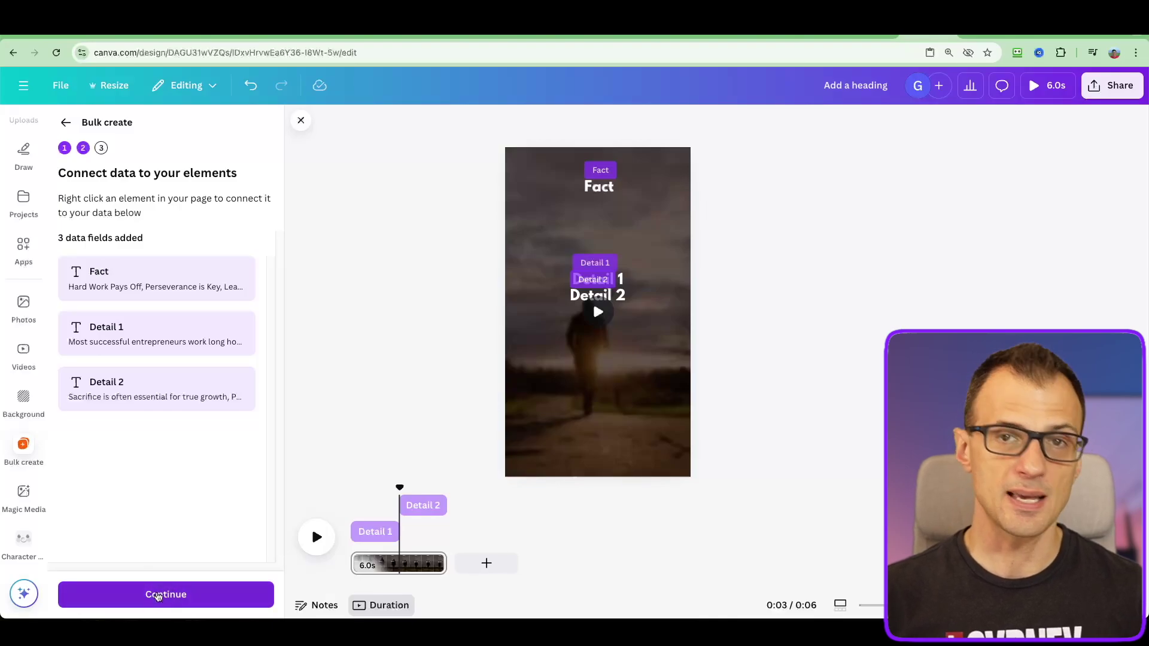
# Apply all data rows and generate the 50 designs as one multi-page video.
pyautogui.click(158, 595)
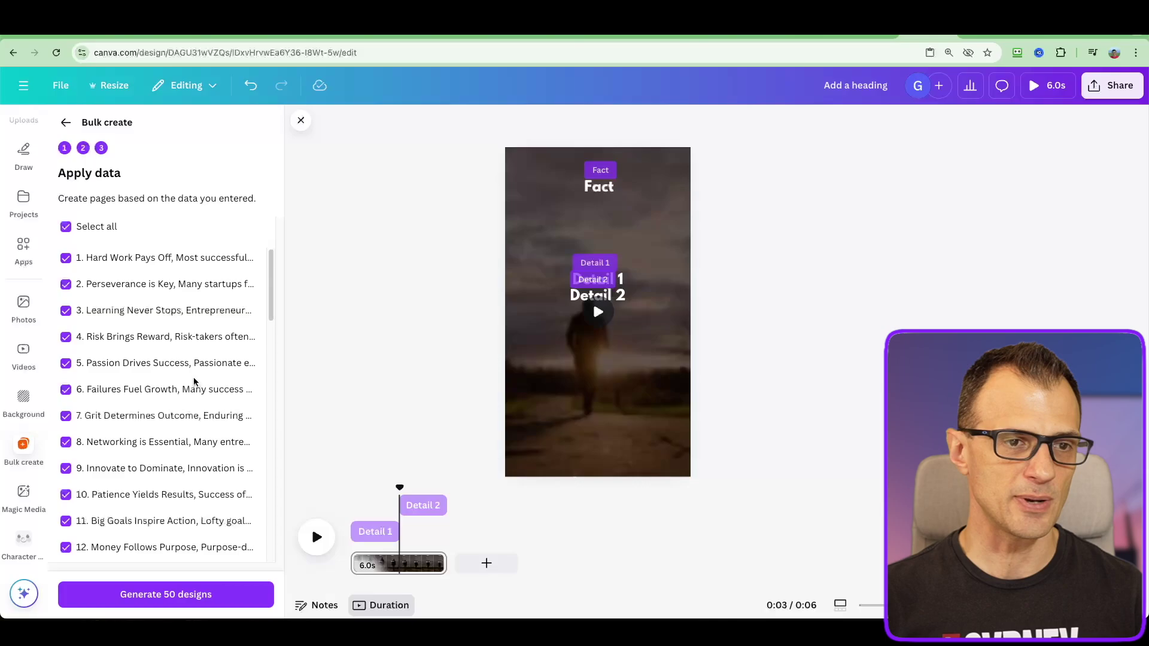
pyautogui.scroll(-1, 183, 393)
pyautogui.scroll(-3, 179, 398)
pyautogui.scroll(-5, 179, 398)
pyautogui.scroll(8, 178, 398)
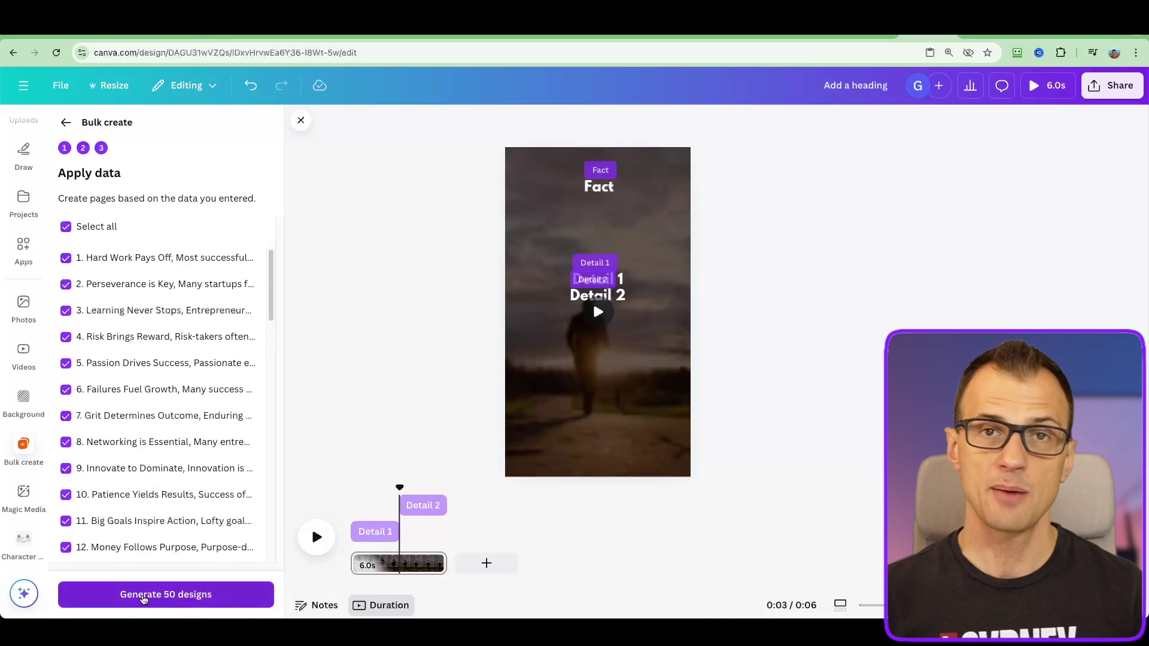
pyautogui.click(143, 599)
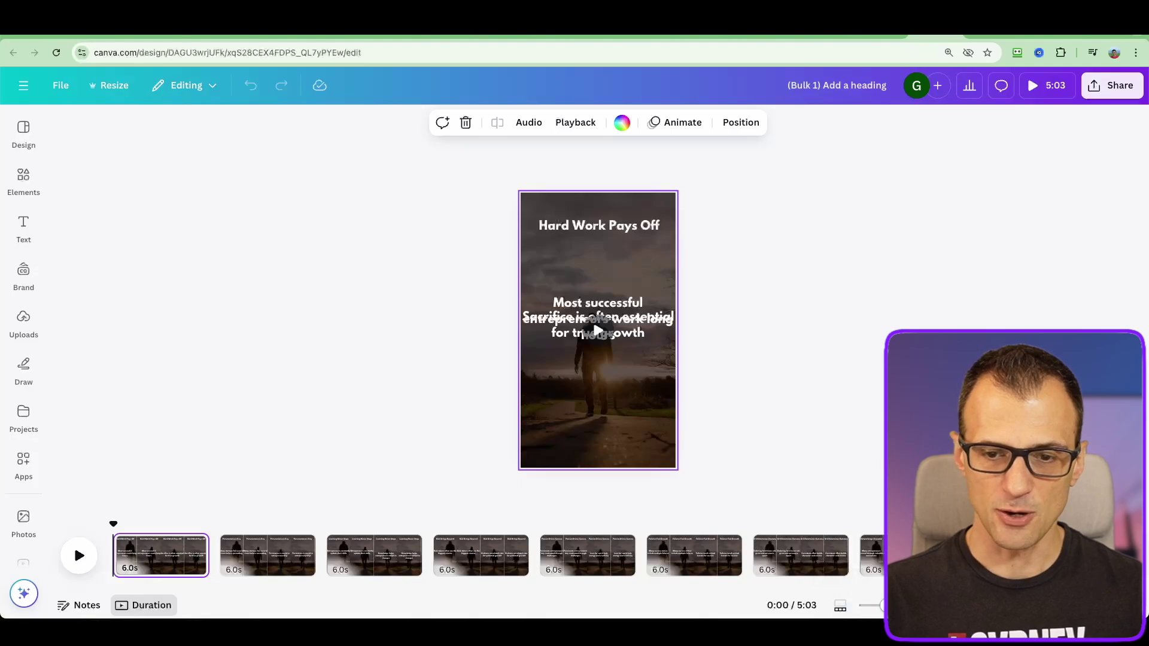
# Preview the generated video from the start, playing and pausing it, then bring up Share.
pyautogui.click(308, 555)
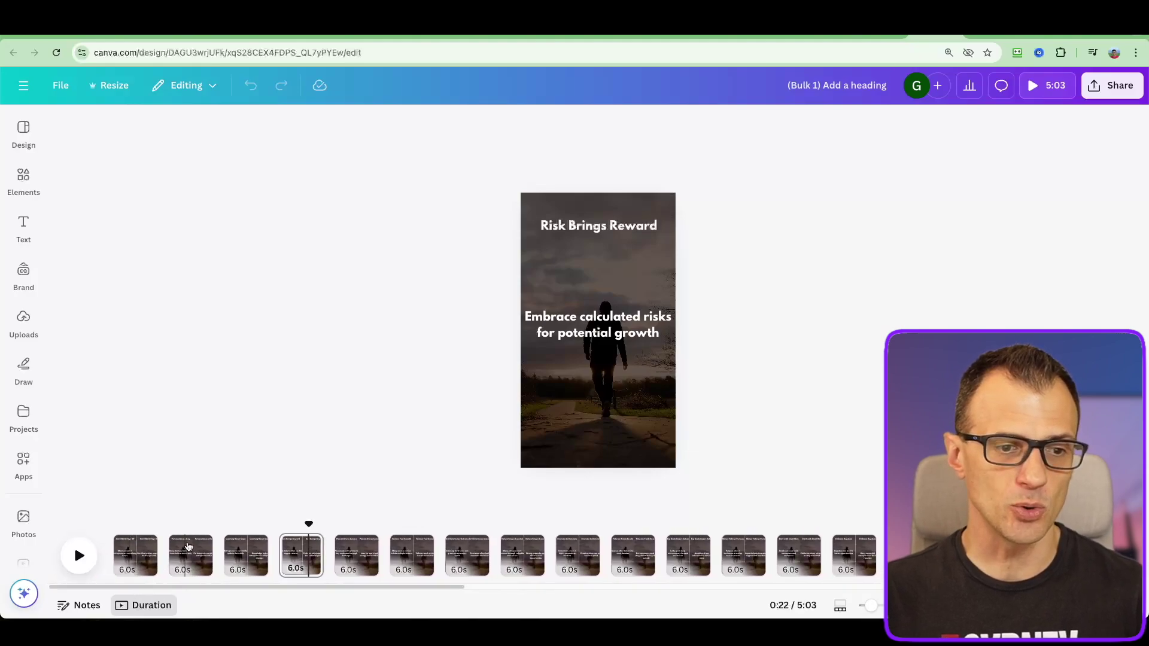
pyautogui.moveTo(194, 530); pyautogui.dragTo(113, 523)
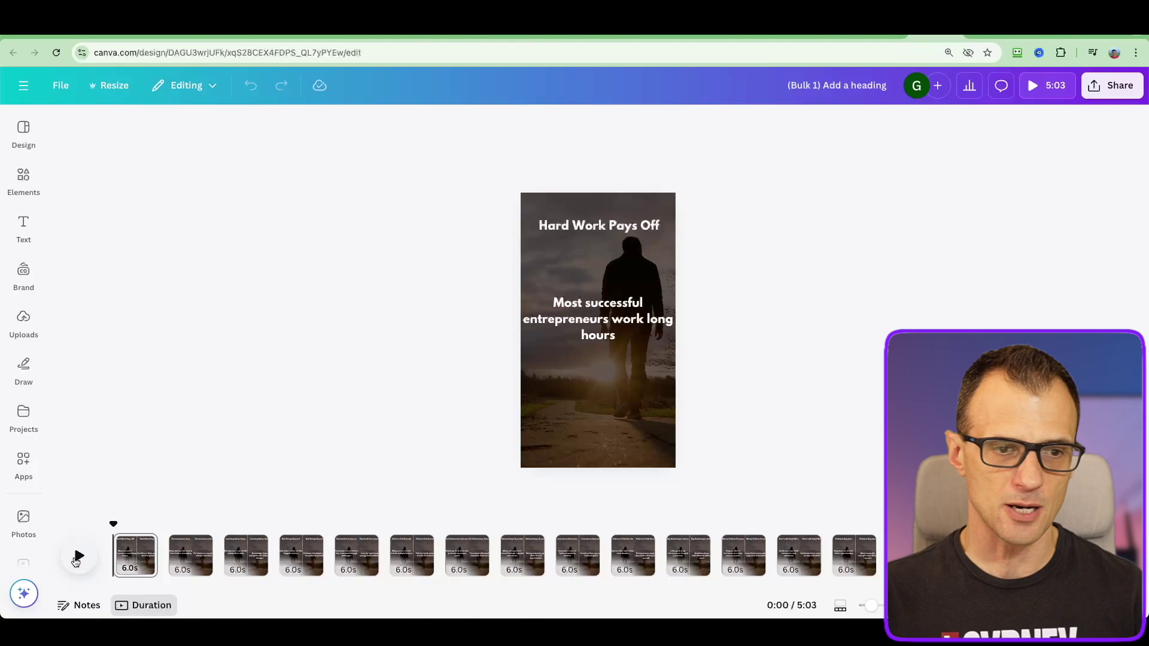
pyautogui.click(77, 557)
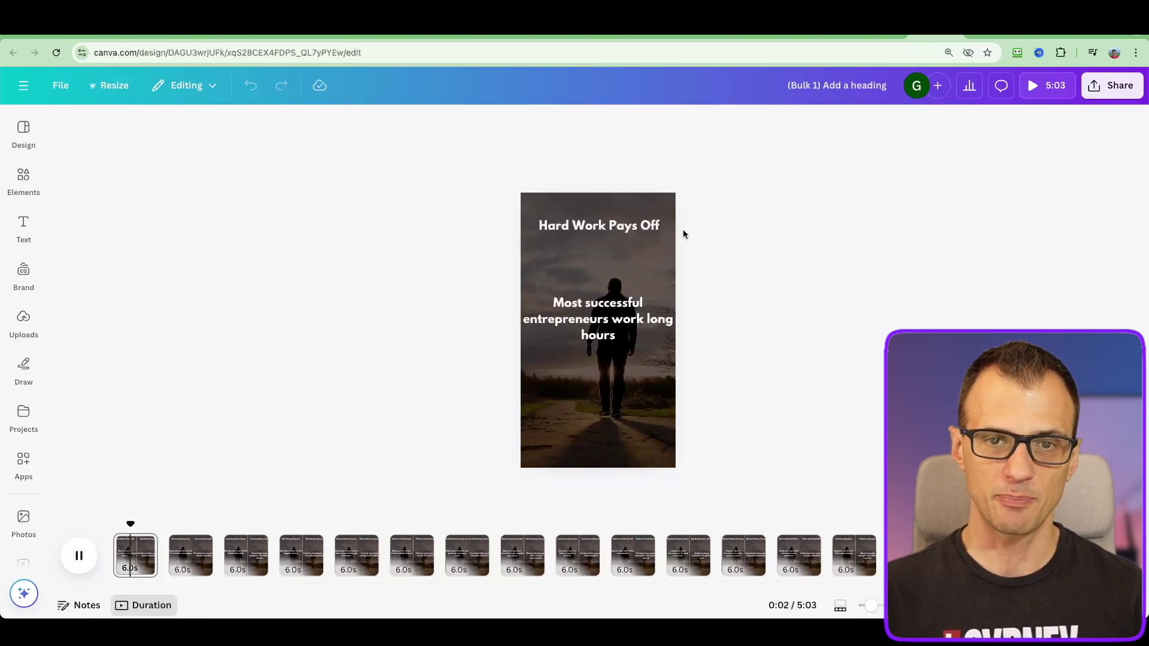
pyautogui.click(171, 526)
pyautogui.press('space')
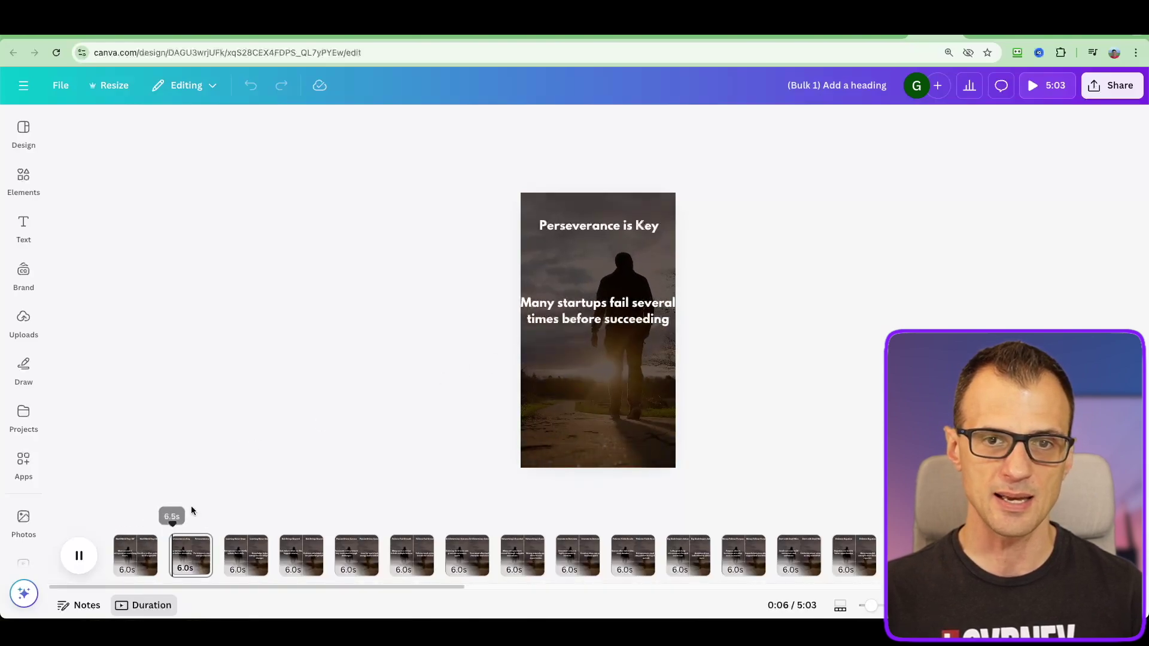
pyautogui.click(79, 555)
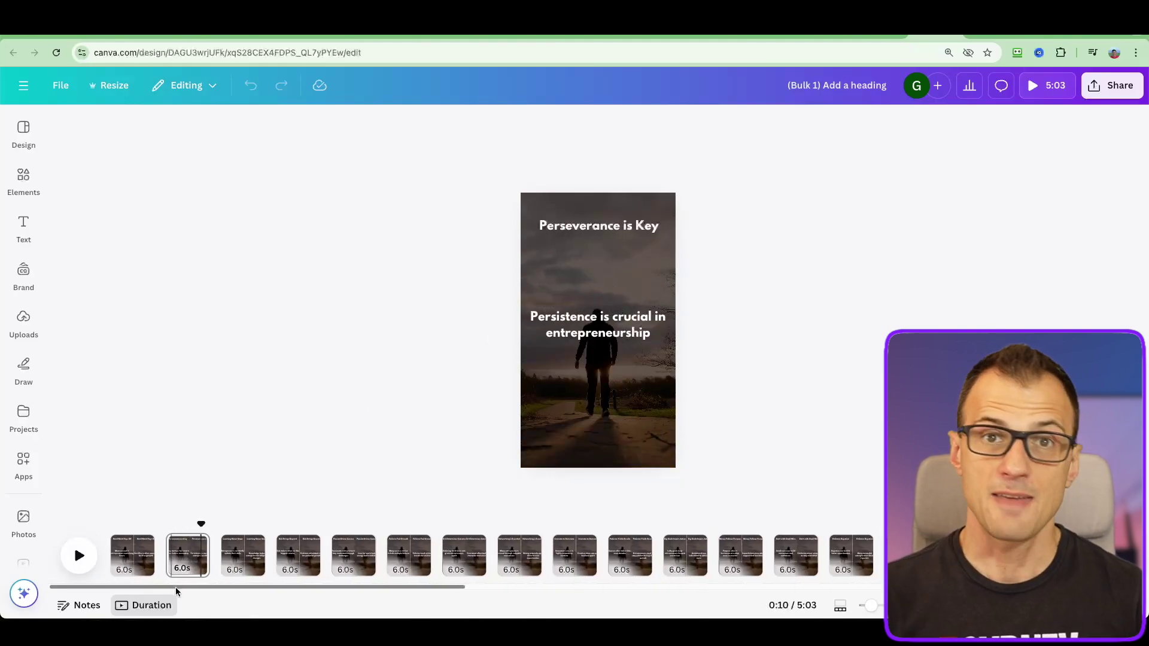
pyautogui.moveTo(175, 587); pyautogui.dragTo(657, 605)
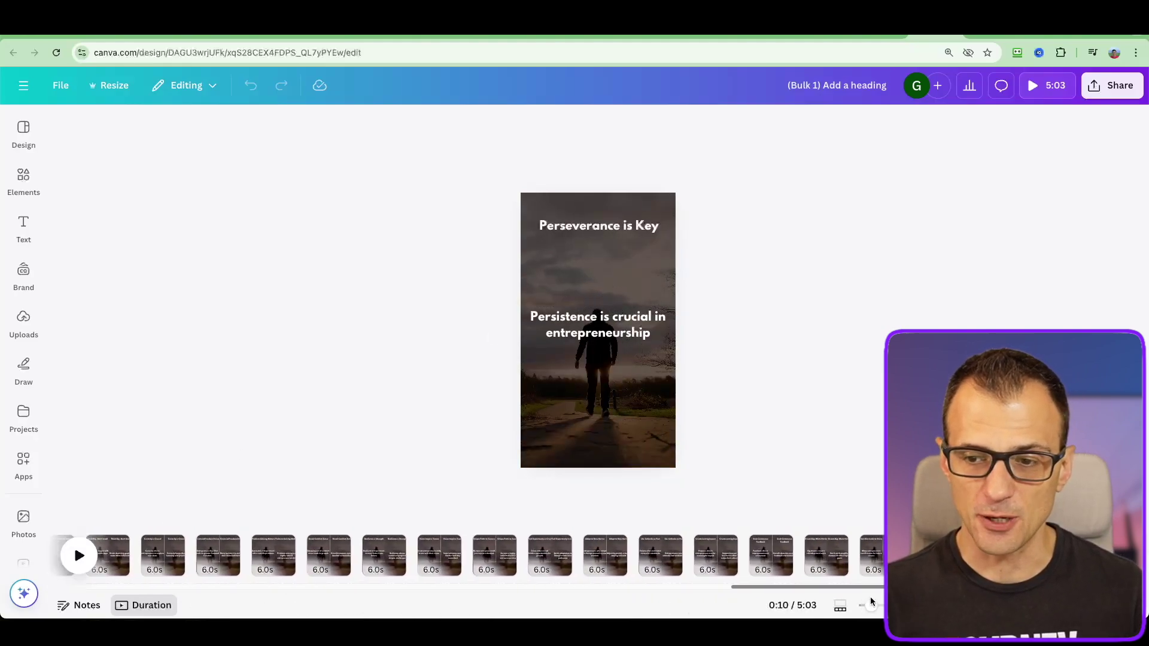
pyautogui.moveTo(871, 597)
pyautogui.mouseDown()
pyautogui.moveTo(219, 588)
pyautogui.moveTo(781, 585)
pyautogui.moveTo(216, 588)
pyautogui.mouseUp()
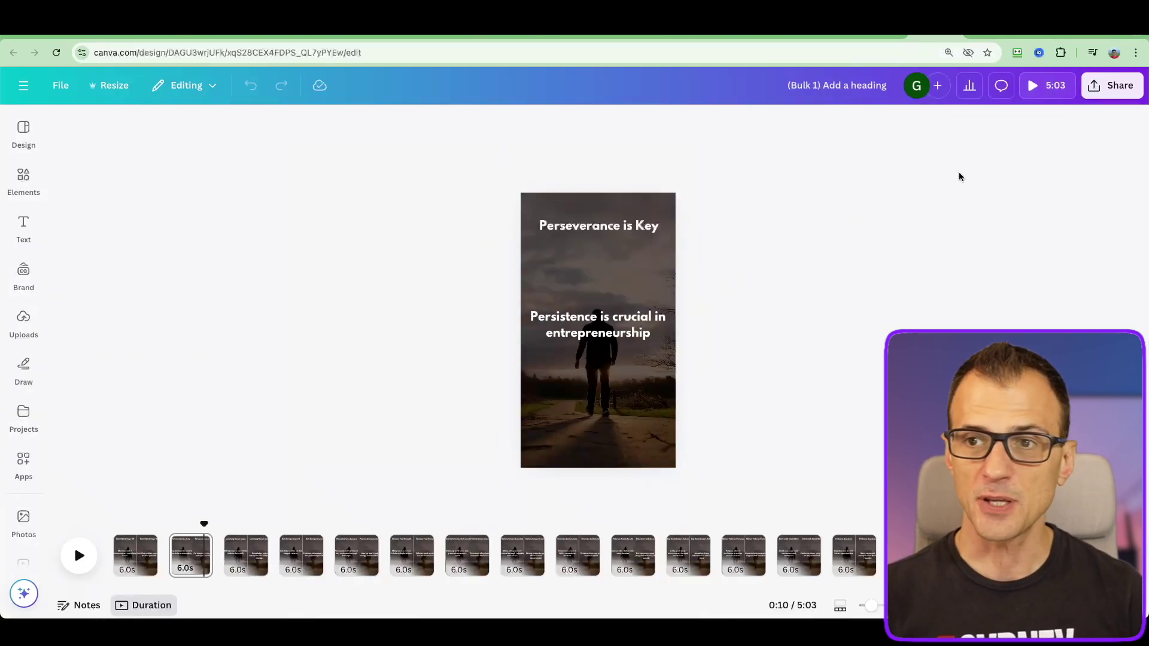
pyautogui.click(1118, 90)
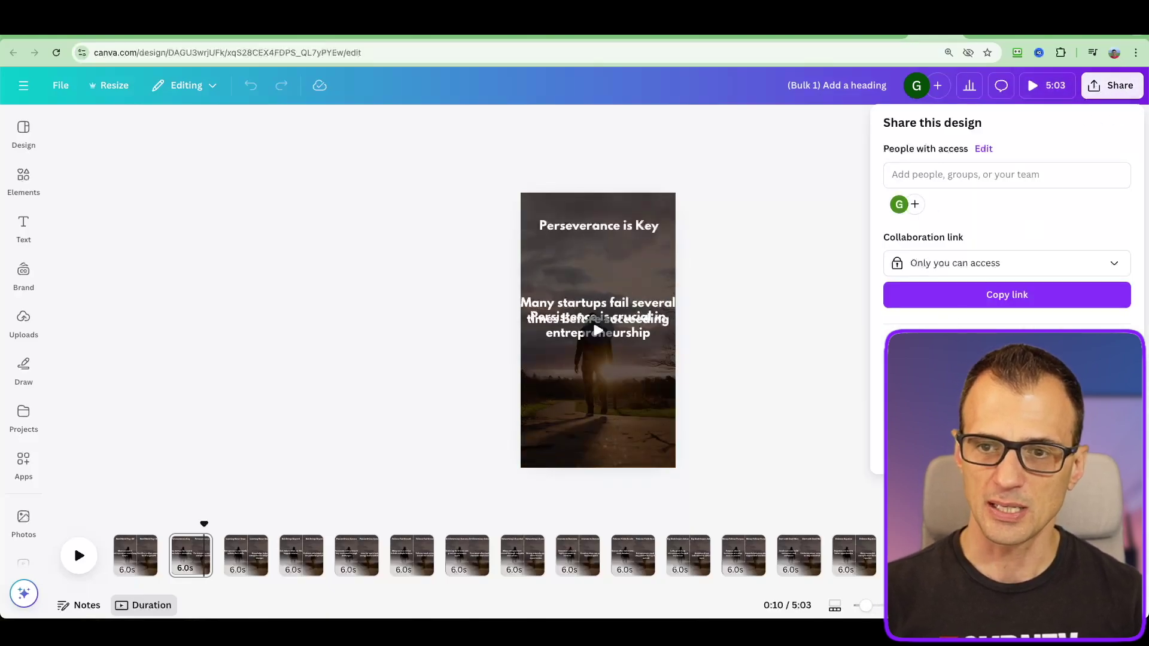
# Open the Download options to get all 50 pages as separate MP4 files.
pyautogui.click(908, 363)
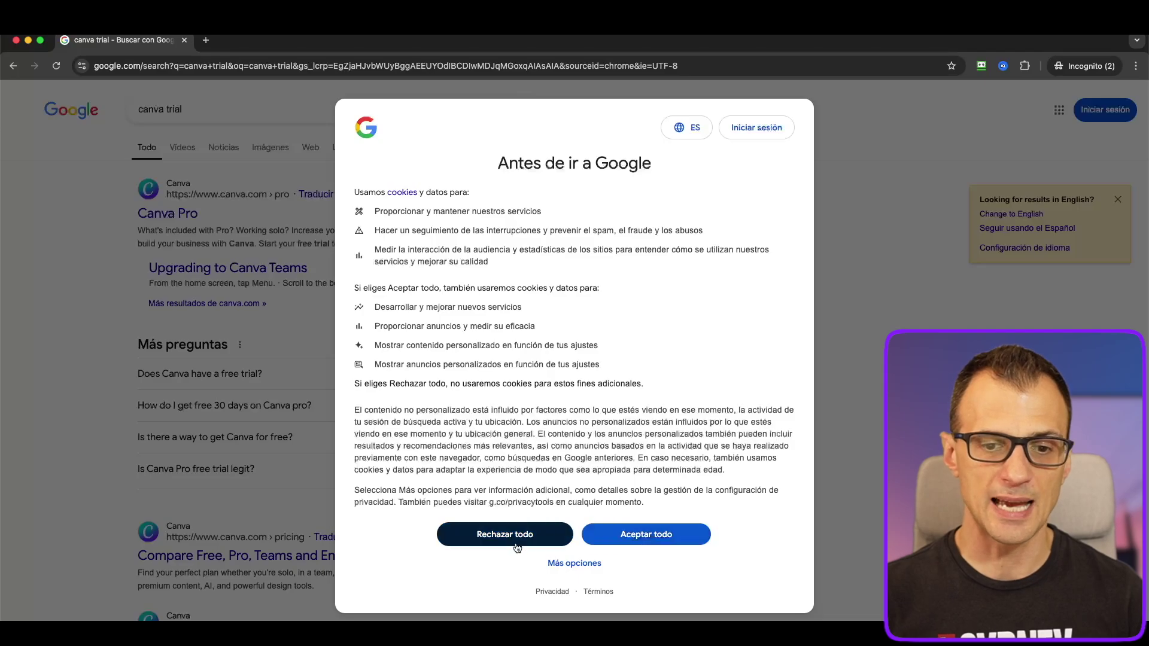
# Reject all cookies ('Rechazar todo') on Google's consent dialog.
pyautogui.click(505, 535)
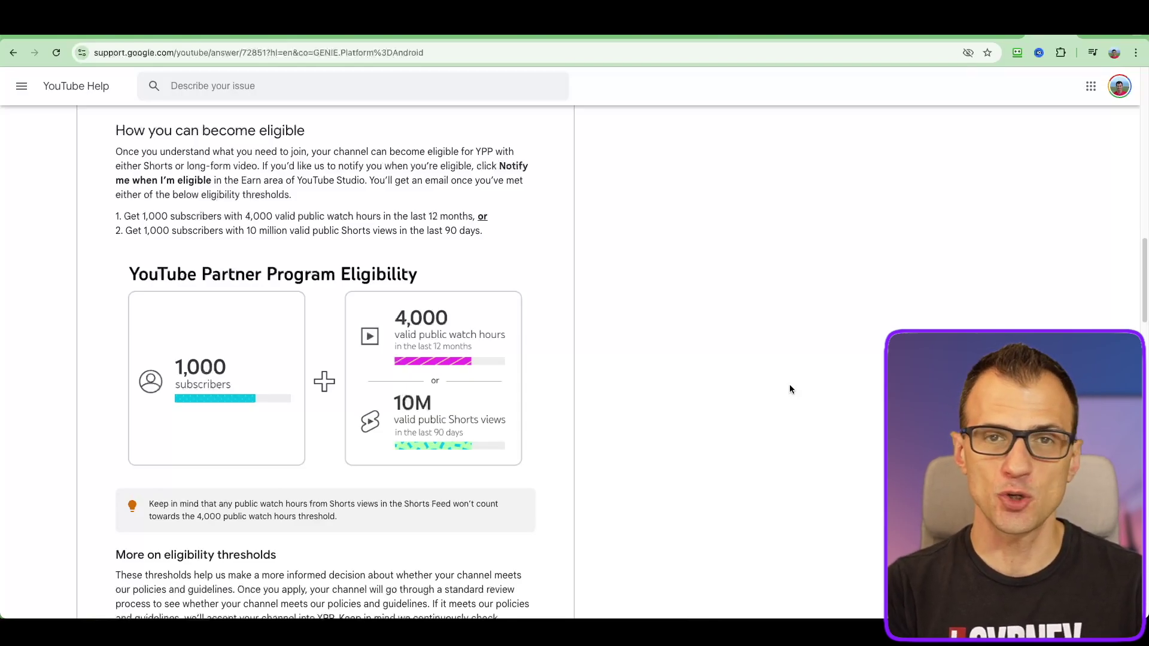
pyautogui.scroll(-1, 633, 361)
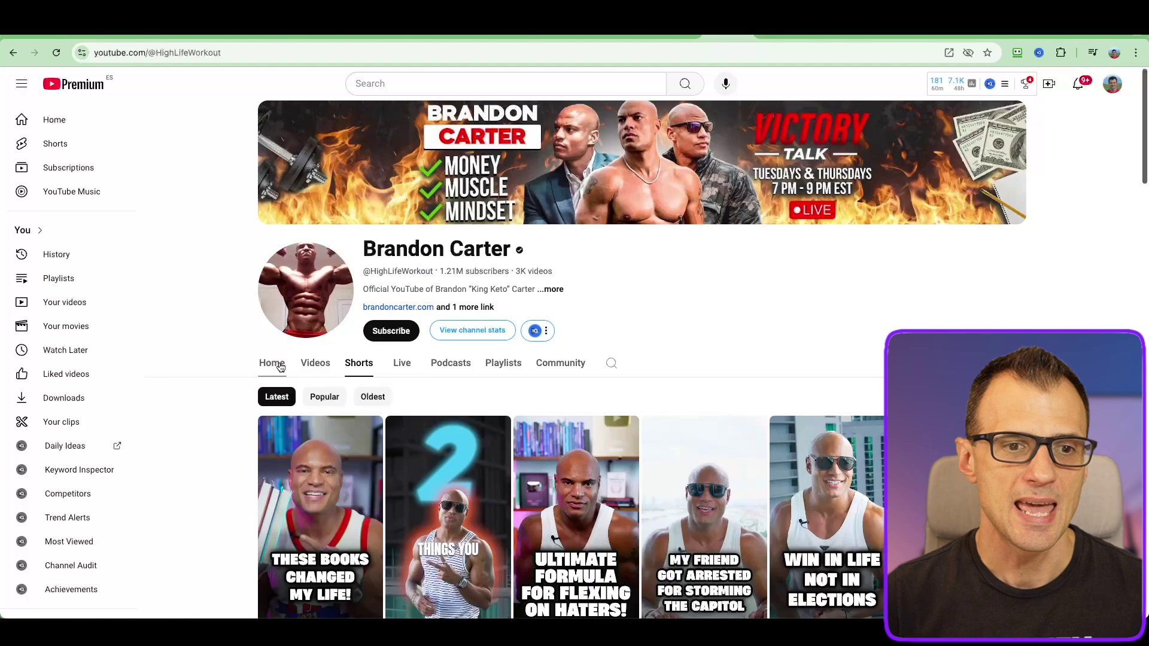
pyautogui.scroll(-1, 211, 286)
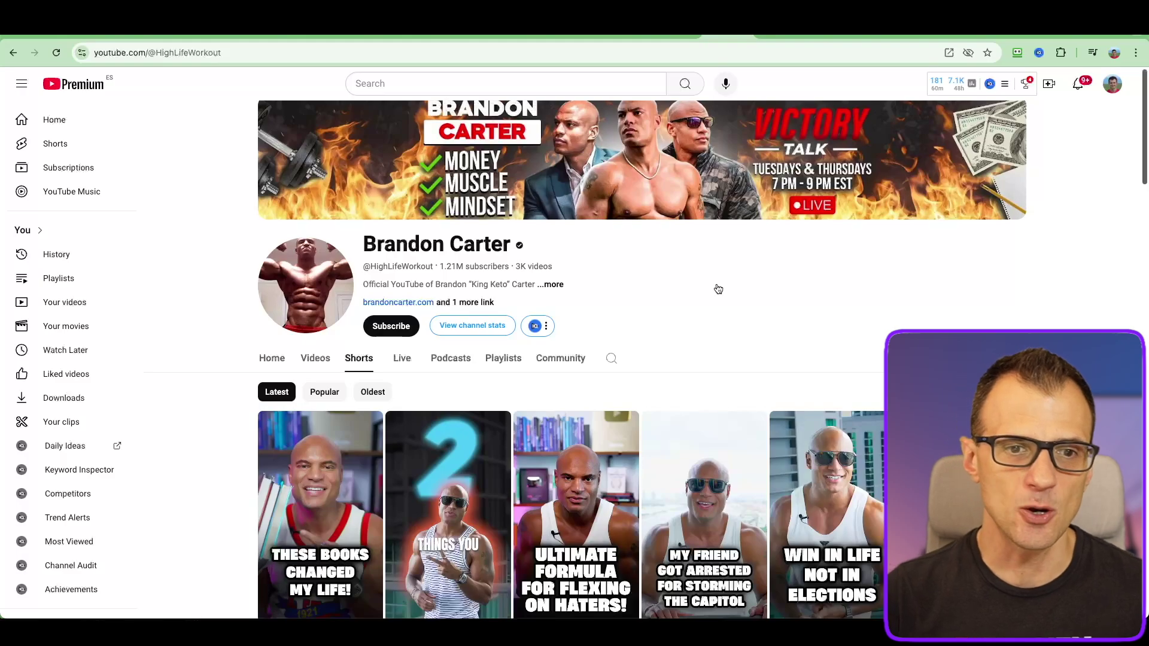
pyautogui.scroll(-1, 715, 287)
pyautogui.scroll(-1, 715, 287)
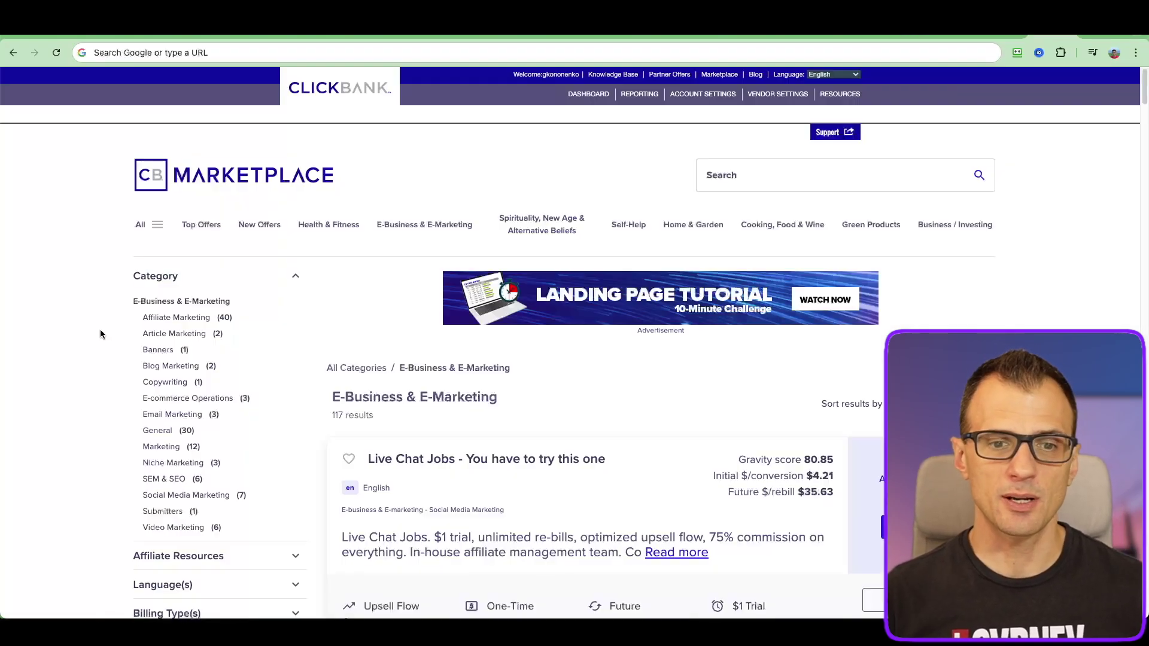
pyautogui.scroll(-2, 98, 331)
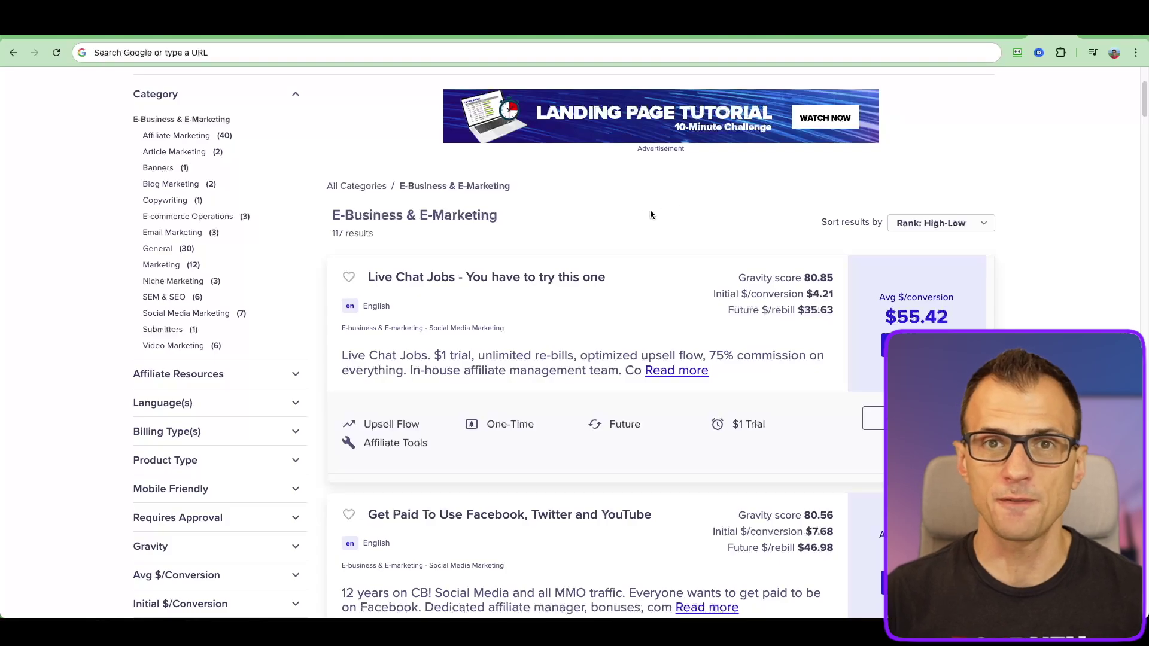
pyautogui.scroll(-1, 651, 216)
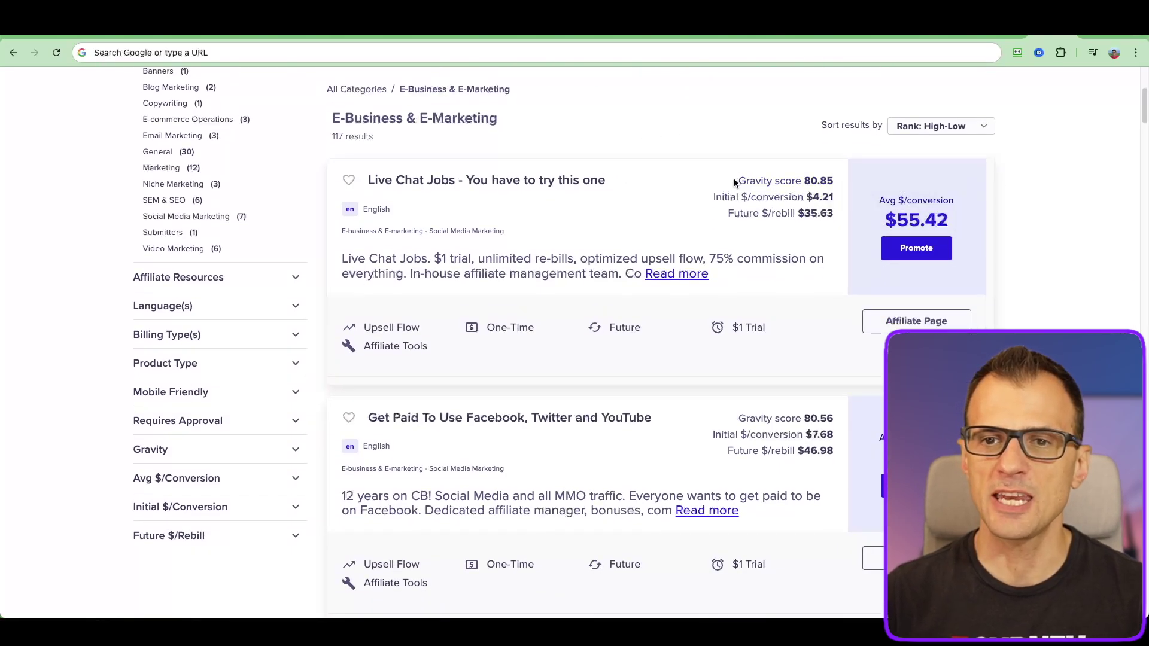
# Check the top listing's Gravity score, then open John Thornhill's Ambassador Program offer.
pyautogui.moveTo(737, 181); pyautogui.dragTo(824, 187)
pyautogui.click(1022, 182)
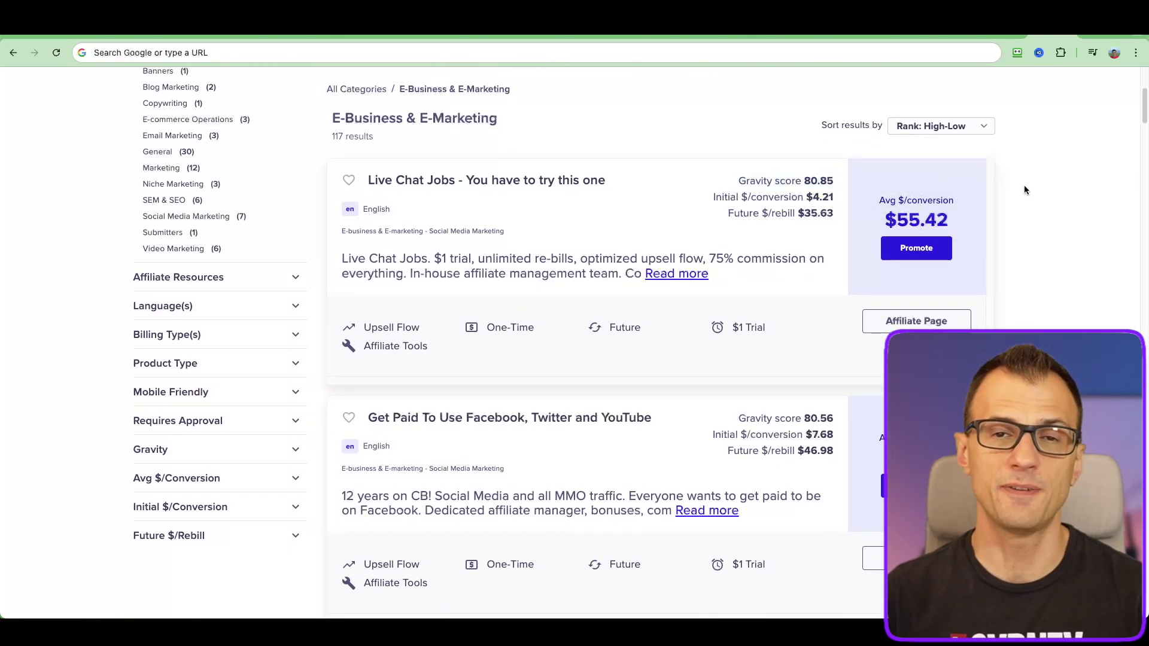
pyautogui.scroll(-2, 1076, 269)
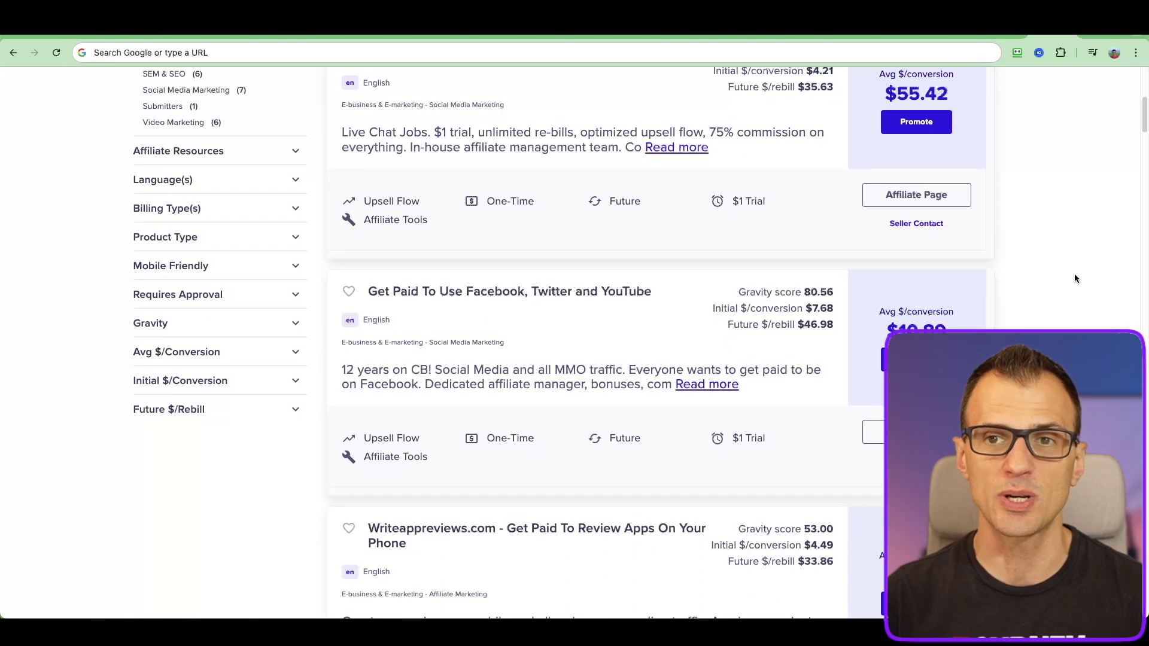
pyautogui.scroll(-1, 1072, 274)
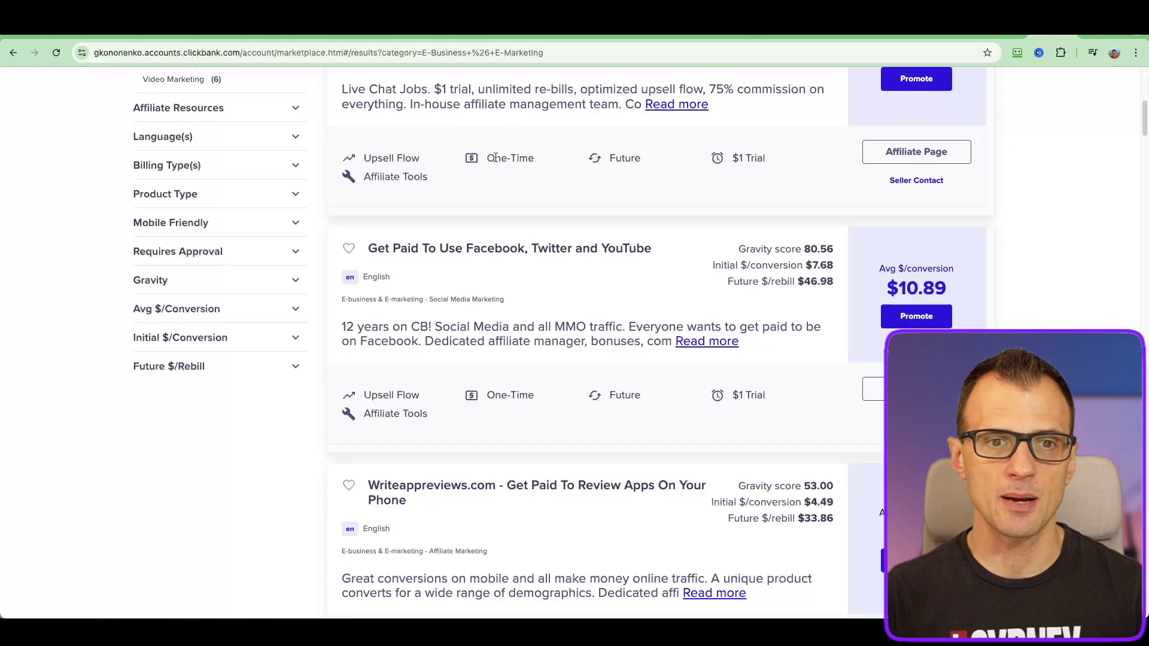
pyautogui.scroll(-5, 492, 158)
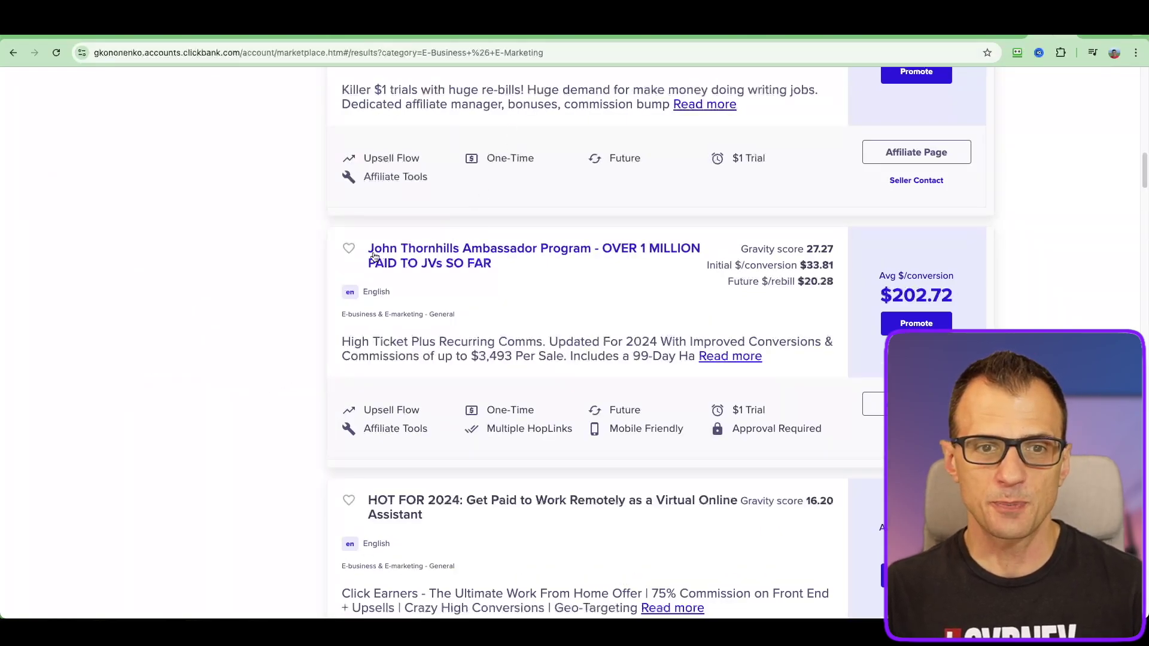
pyautogui.scroll(-1, 654, 261)
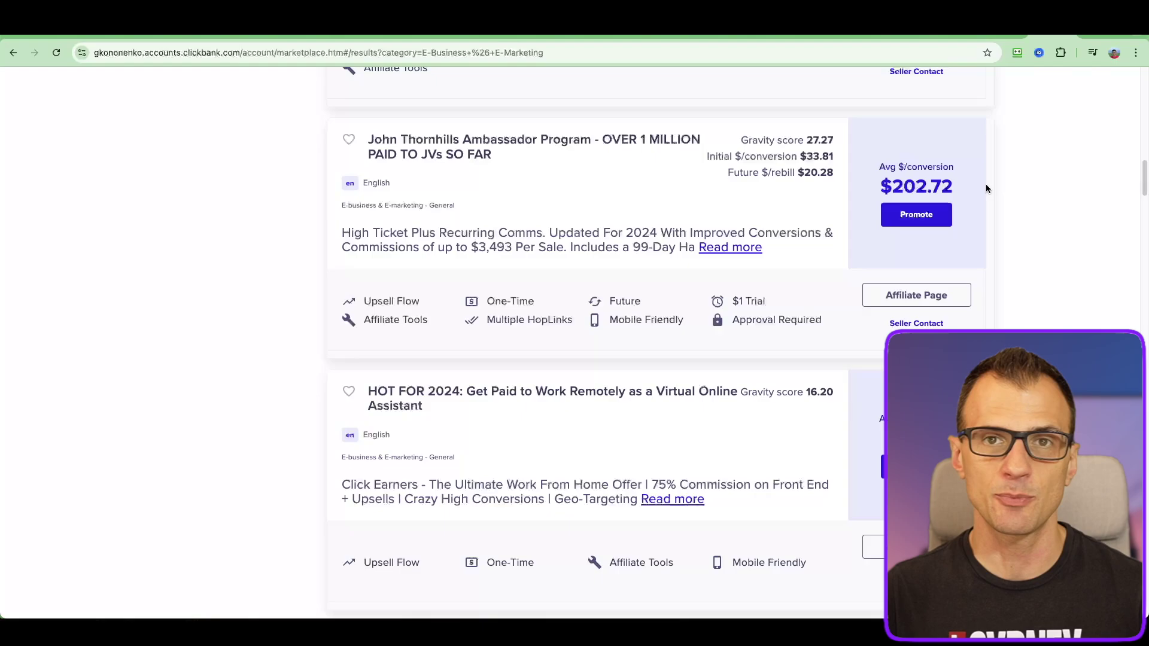
pyautogui.click(915, 214)
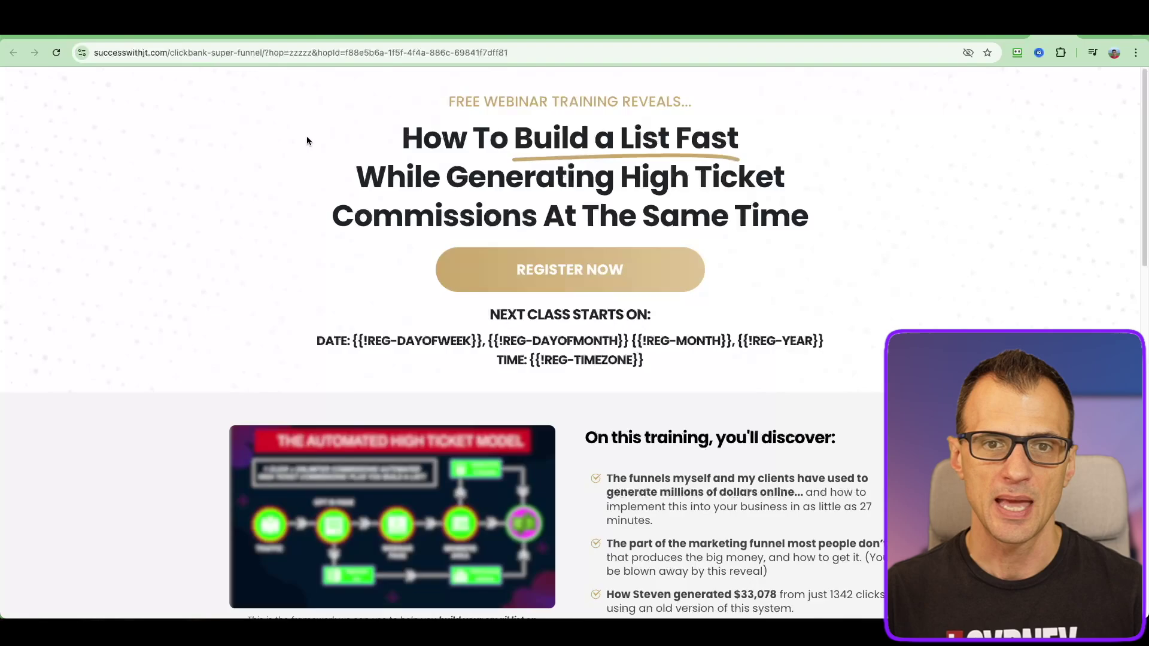
# Highlight the 'How To Build a List' webinar headline and dismiss the WAIT! popup.
pyautogui.moveTo(308, 141)
pyautogui.mouseDown()
pyautogui.moveTo(677, 143)
pyautogui.moveTo(819, 215)
pyautogui.moveTo(400, 135)
pyautogui.mouseUp()
pyautogui.click(819, 216)
pyautogui.click(834, 144)
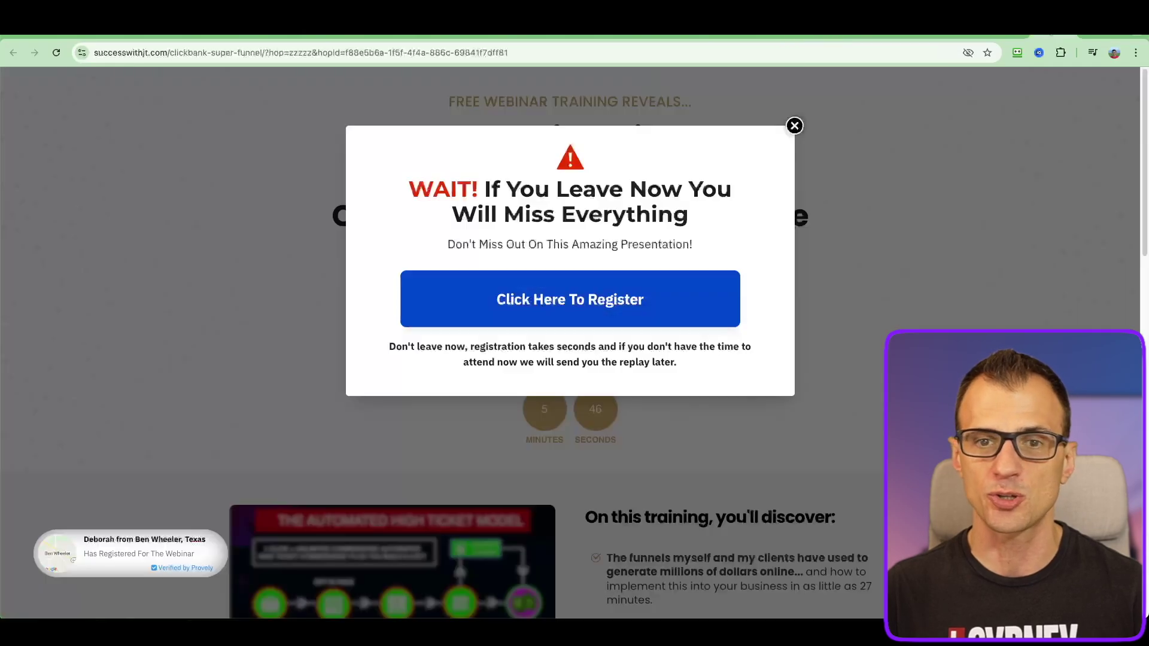
pyautogui.click(793, 123)
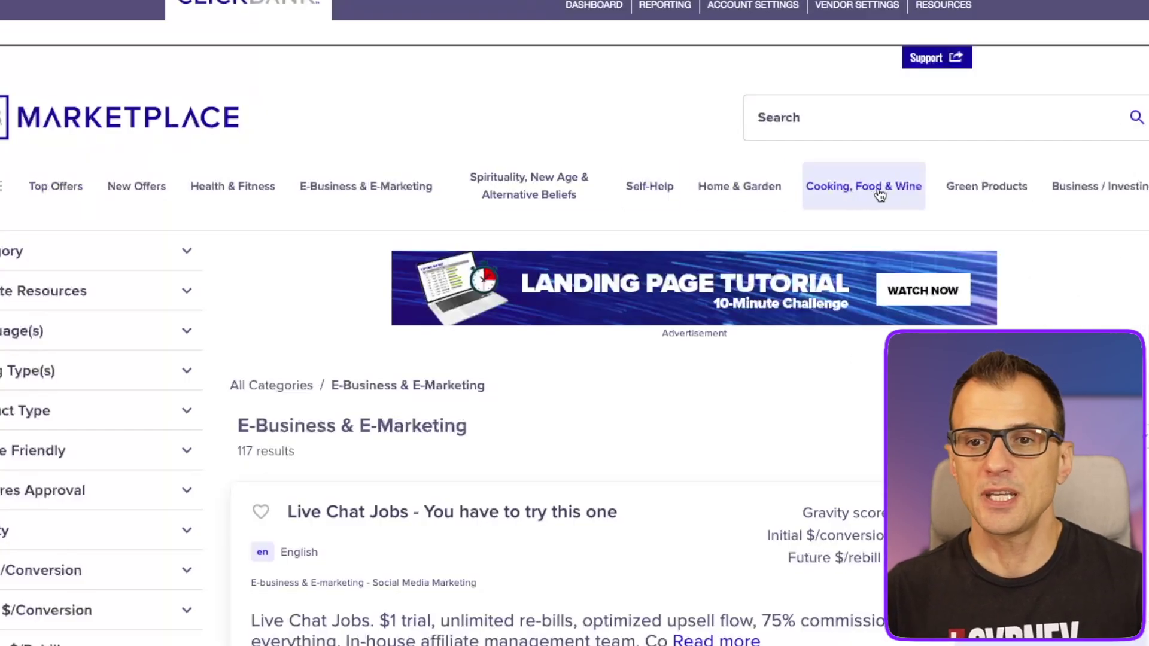
# Switch the marketplace to the Cooking, Food & Wine category with its 19 offers.
pyautogui.click(884, 196)
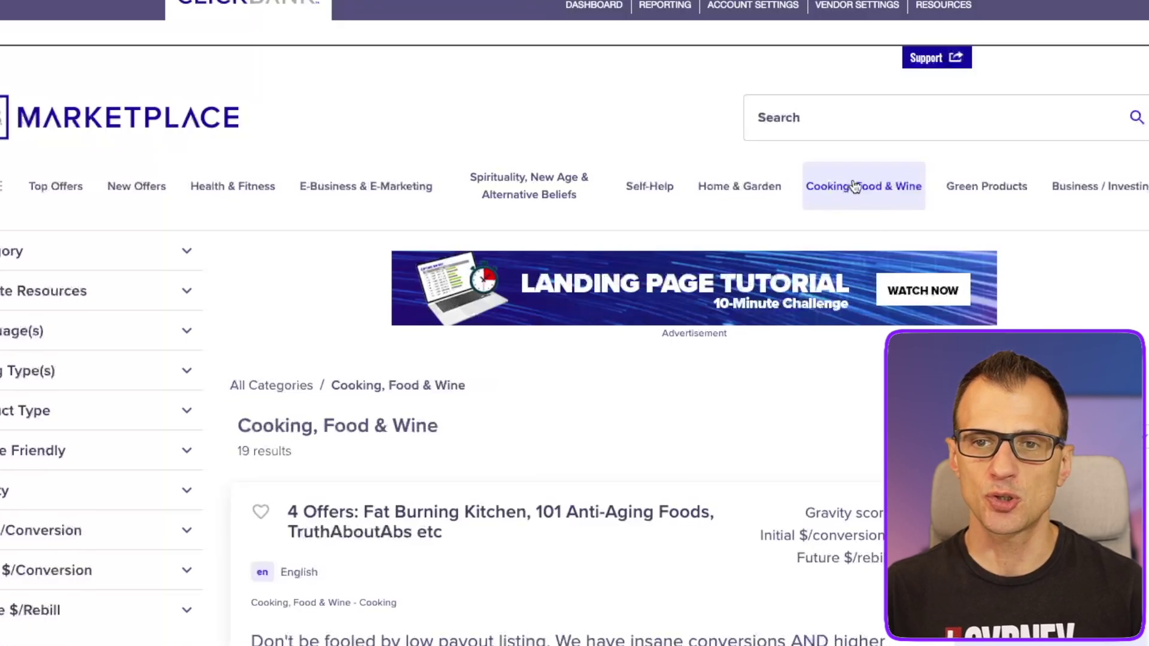
pyautogui.scroll(-3, 434, 219)
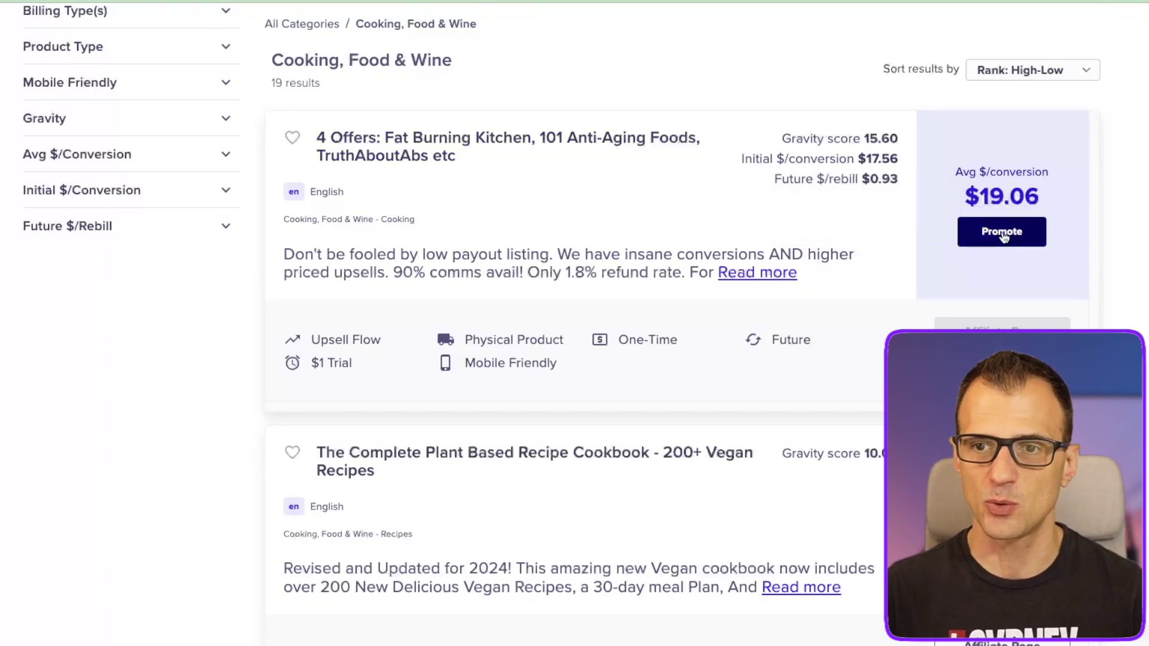
# Generate an affiliate HopLink for the top Cooking, Food & Wine offer.
pyautogui.click(969, 236)
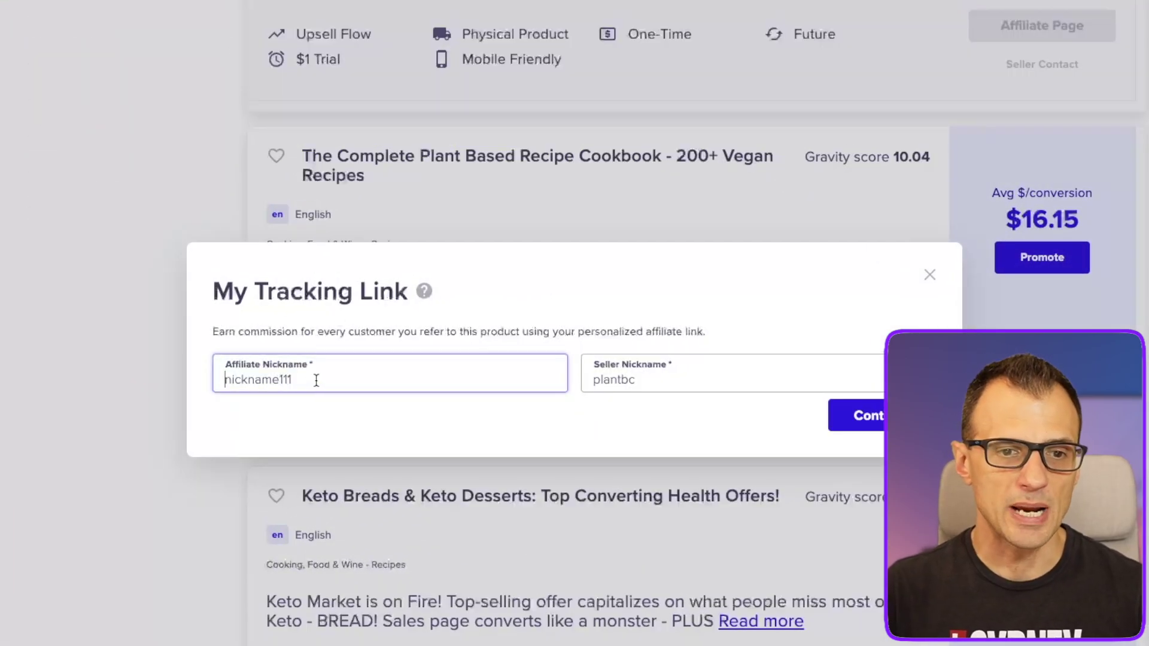
pyautogui.moveTo(292, 379); pyautogui.dragTo(191, 380)
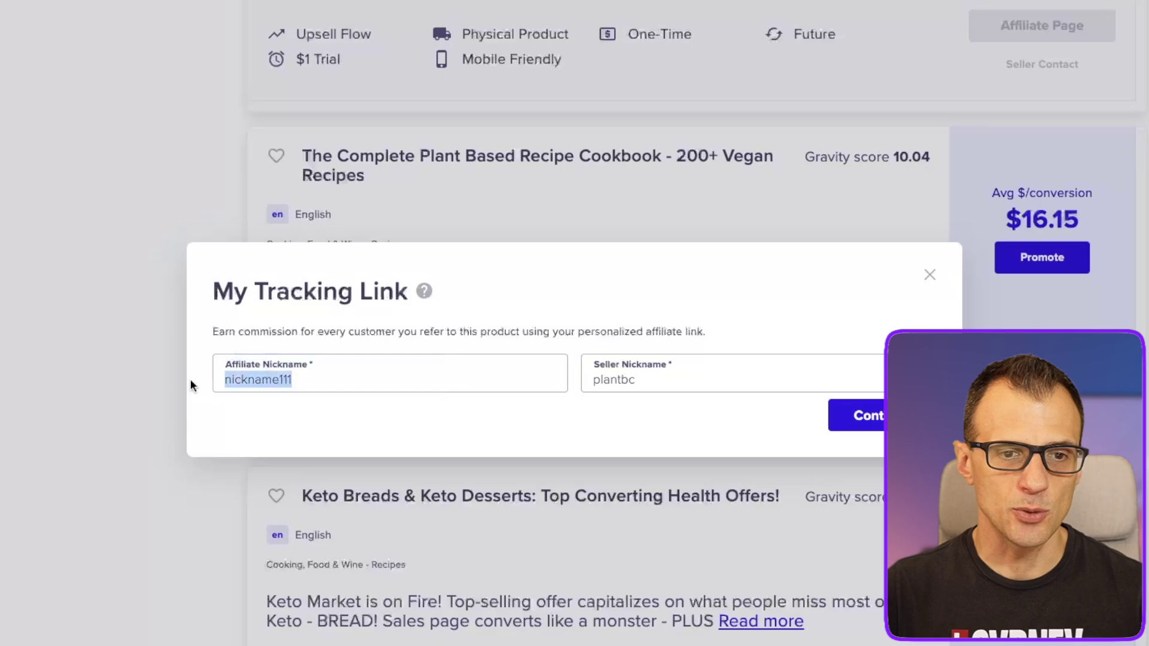
pyautogui.click(851, 418)
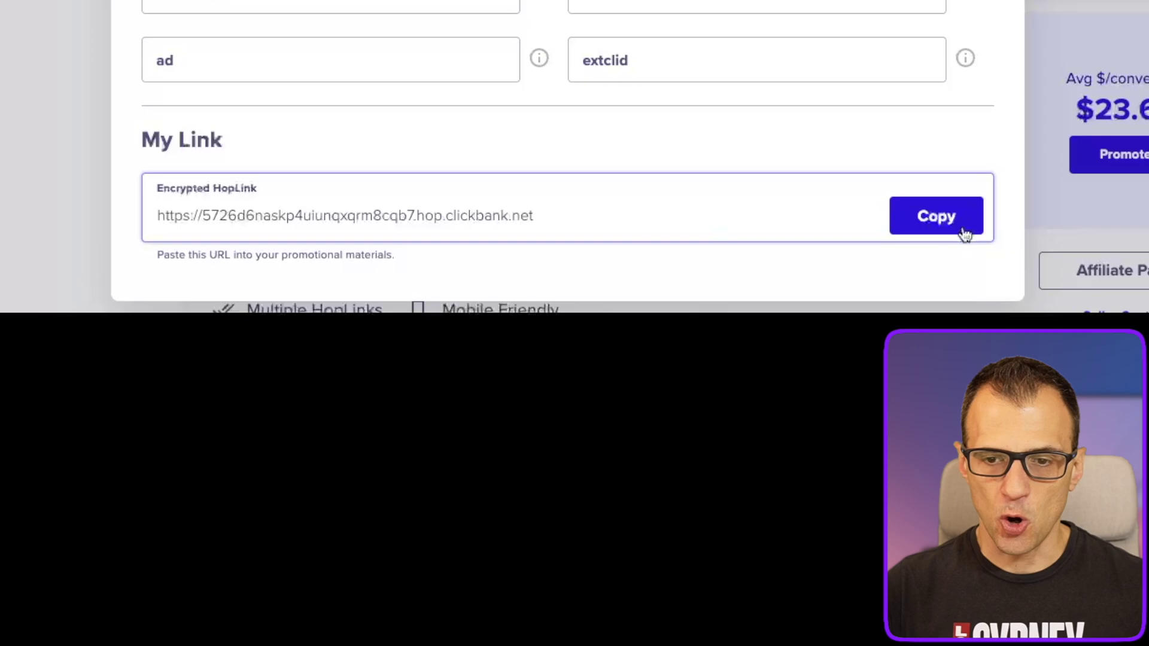
# Copy the encrypted HopLink and select its full URL in the field.
pyautogui.click(903, 218)
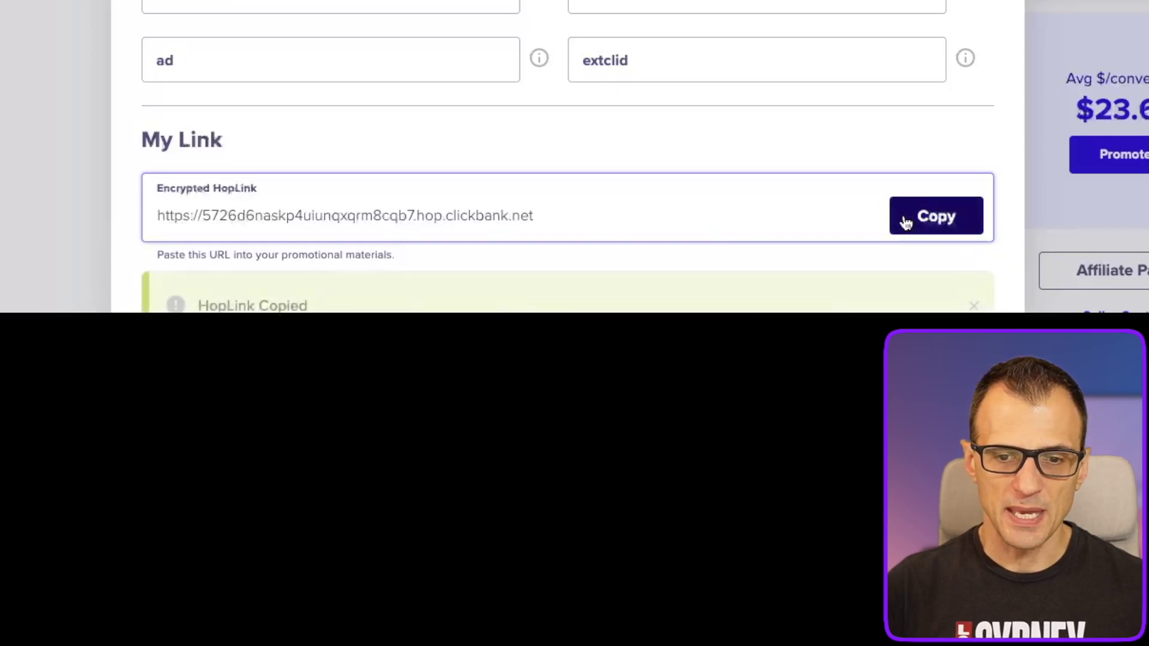
pyautogui.moveTo(584, 212); pyautogui.dragTo(165, 216)
pyautogui.hotkey('ctrl', 'c')
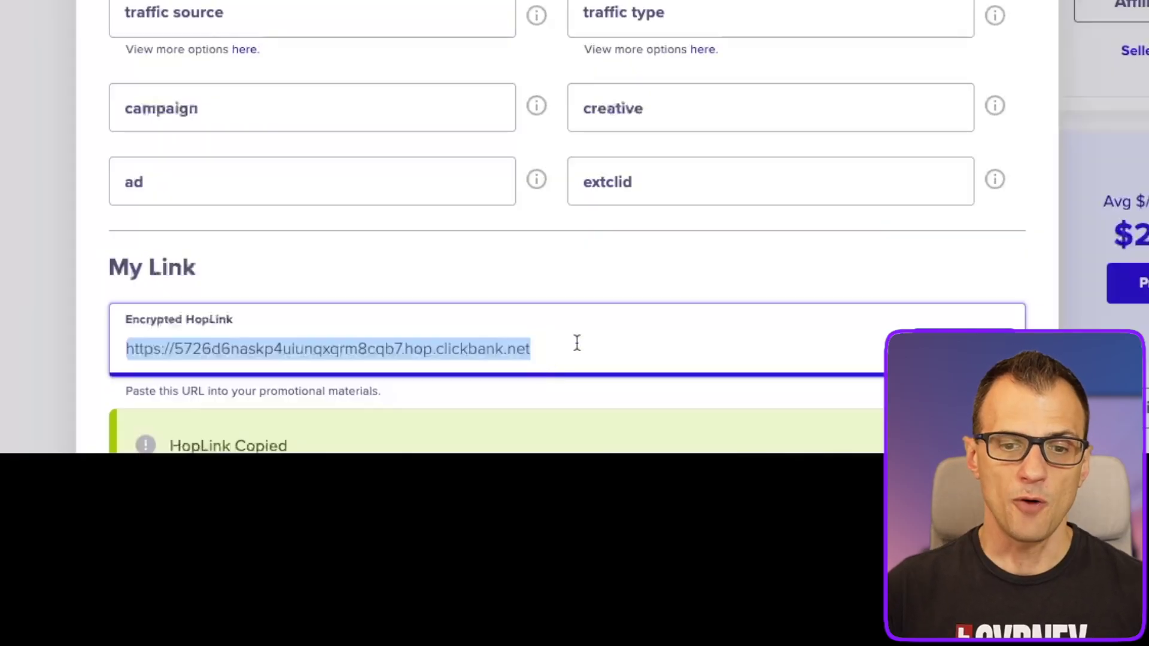
pyautogui.moveTo(575, 346); pyautogui.dragTo(113, 345)
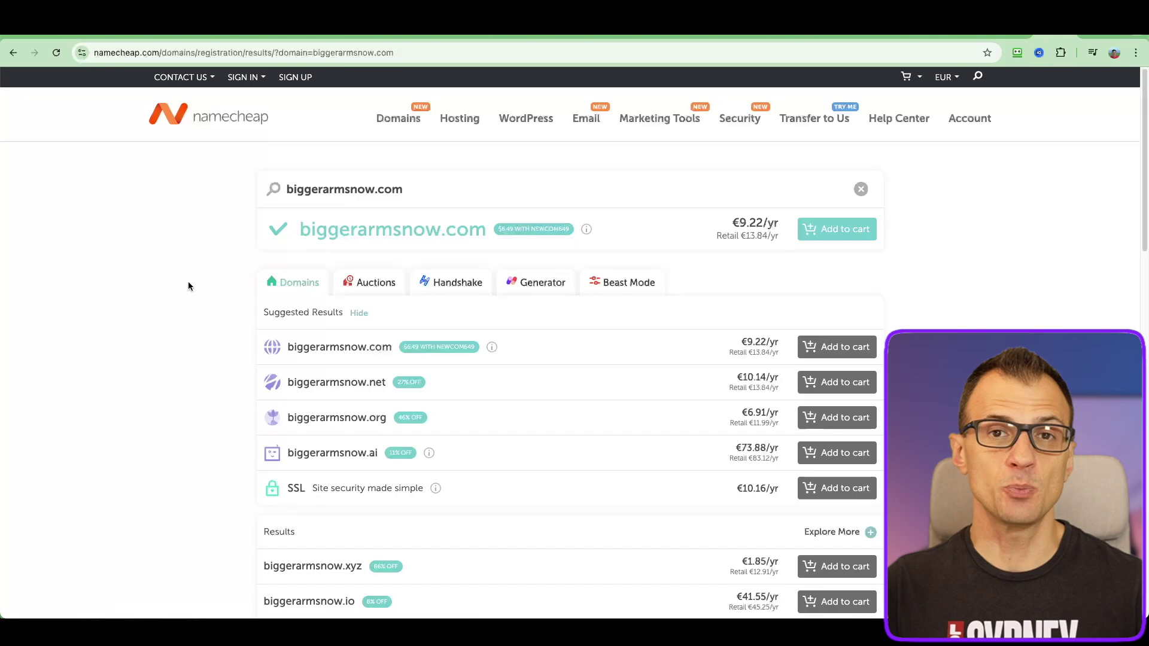
# Review the search result showing biggerarmsnow.com available at €9.22/yr.
pyautogui.moveTo(421, 190); pyautogui.dragTo(292, 195)
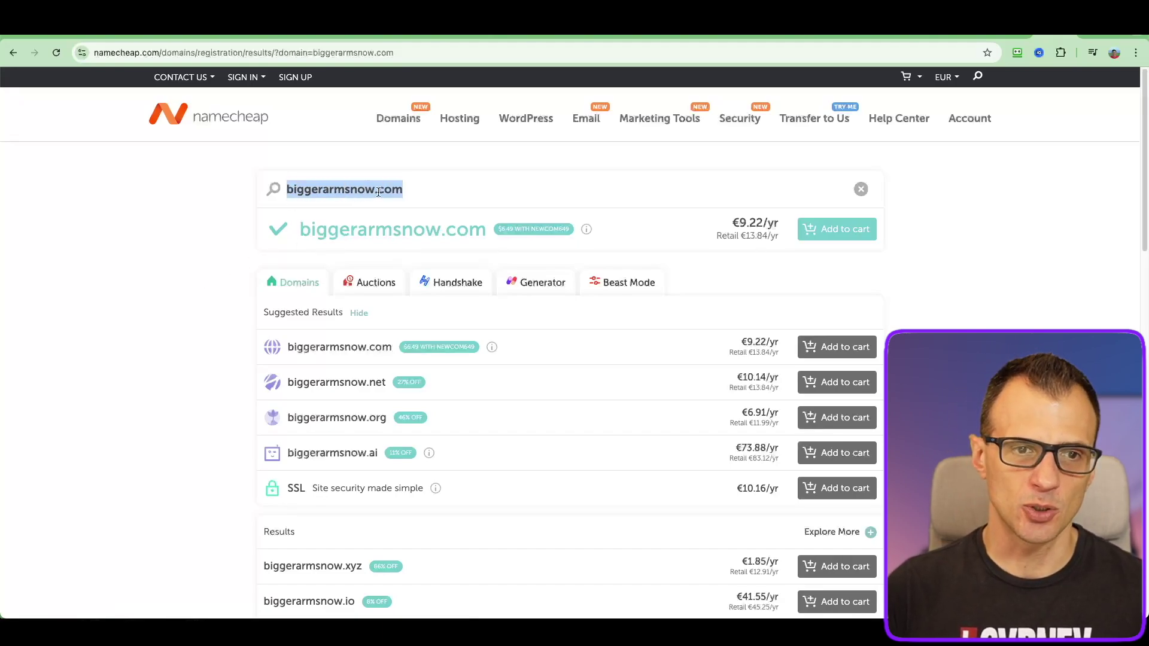
pyautogui.click(460, 188)
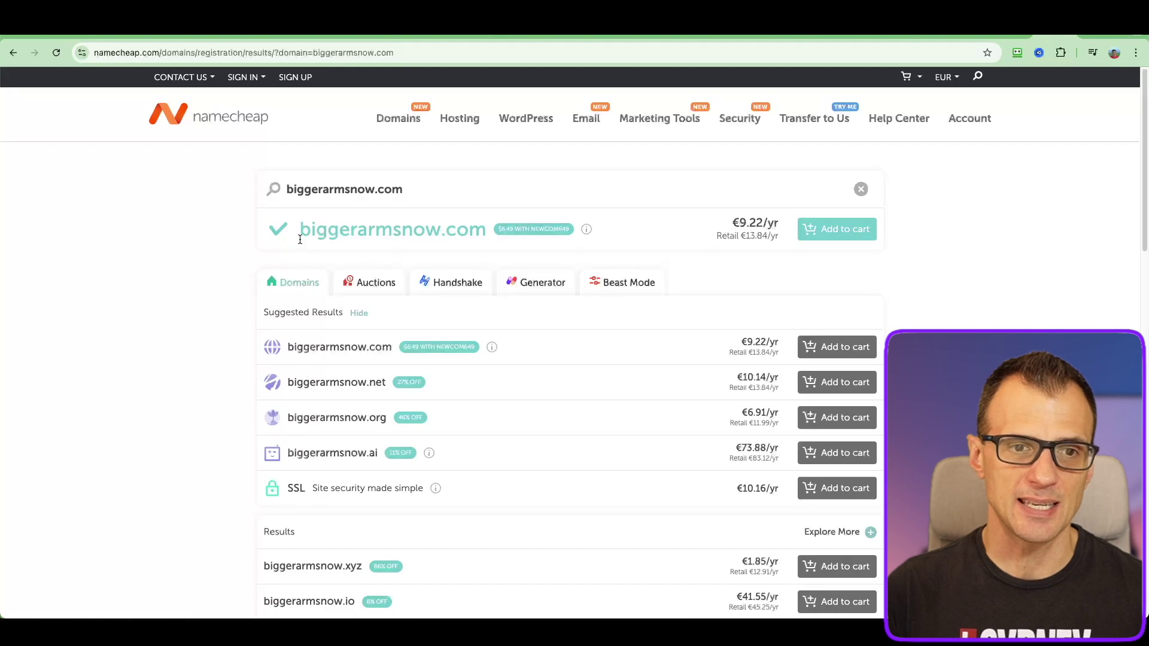
pyautogui.moveTo(300, 239); pyautogui.dragTo(489, 235)
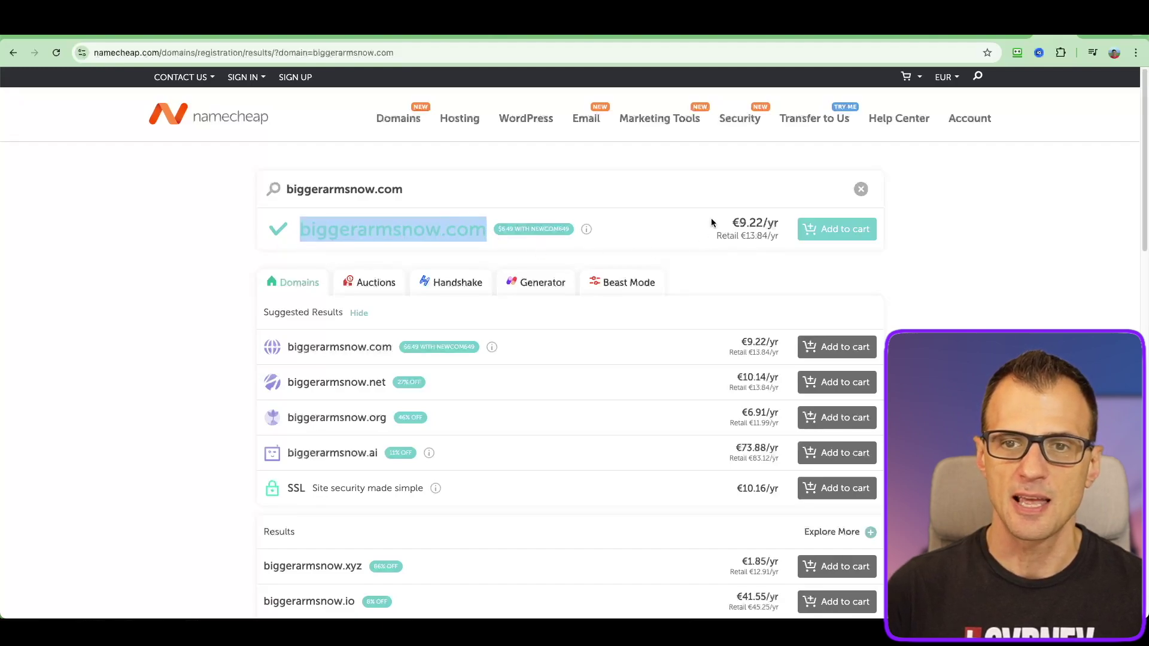
pyautogui.moveTo(711, 218); pyautogui.dragTo(779, 227)
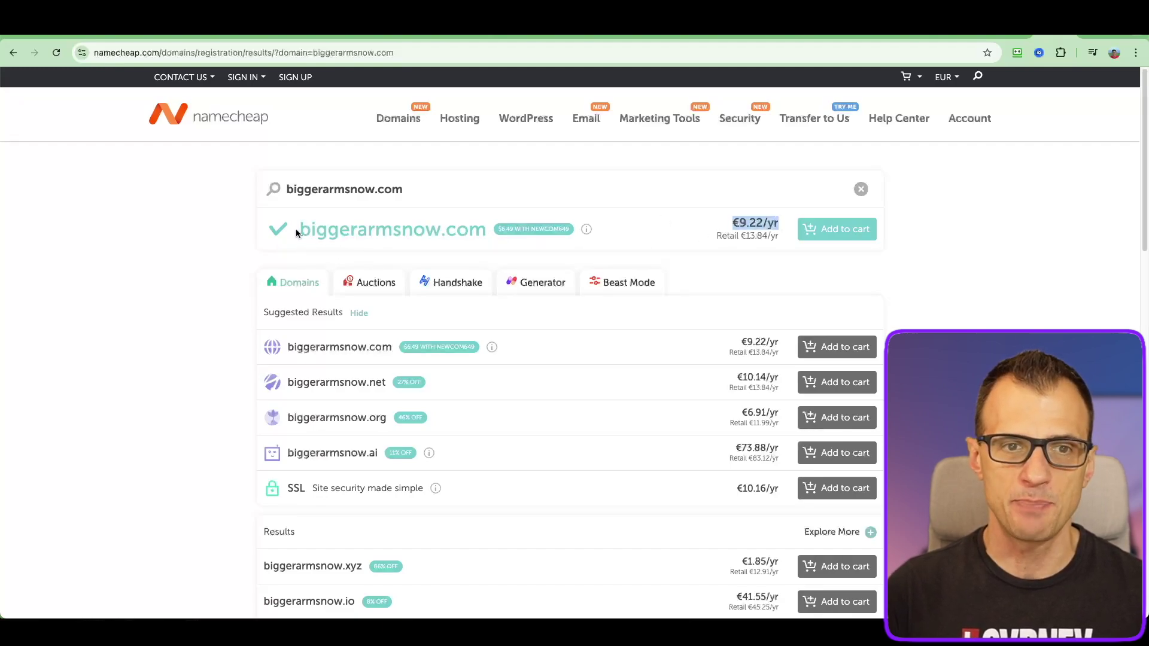
pyautogui.moveTo(296, 228); pyautogui.dragTo(487, 229)
pyautogui.click(483, 233)
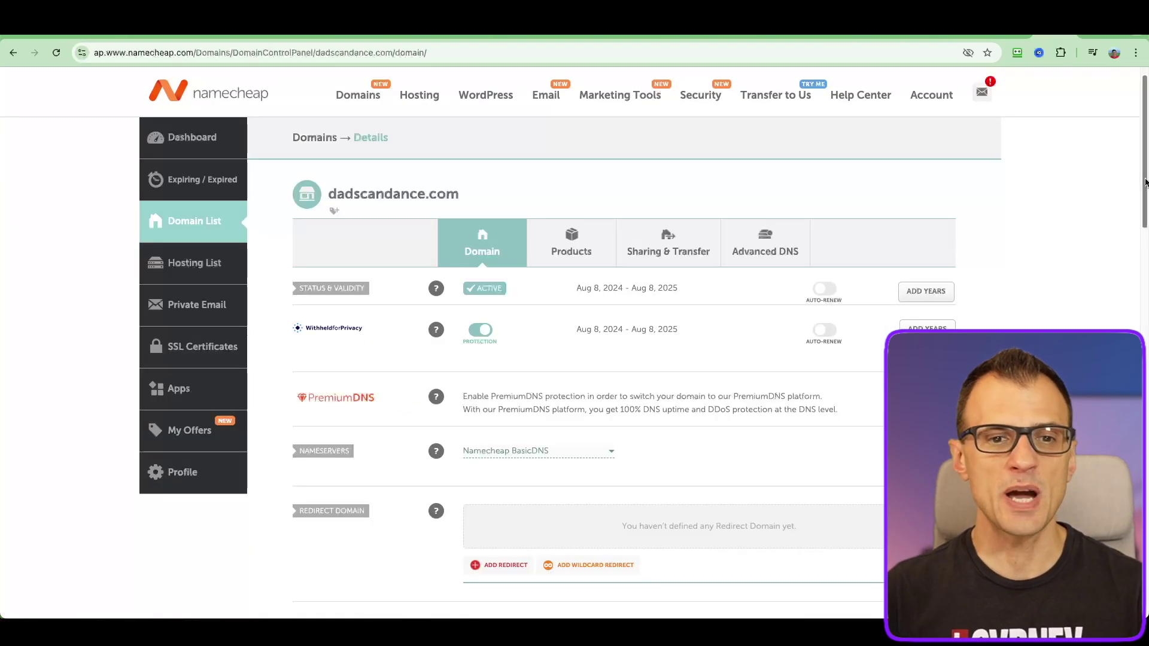
pyautogui.moveTo(1145, 184); pyautogui.dragTo(1138, 252)
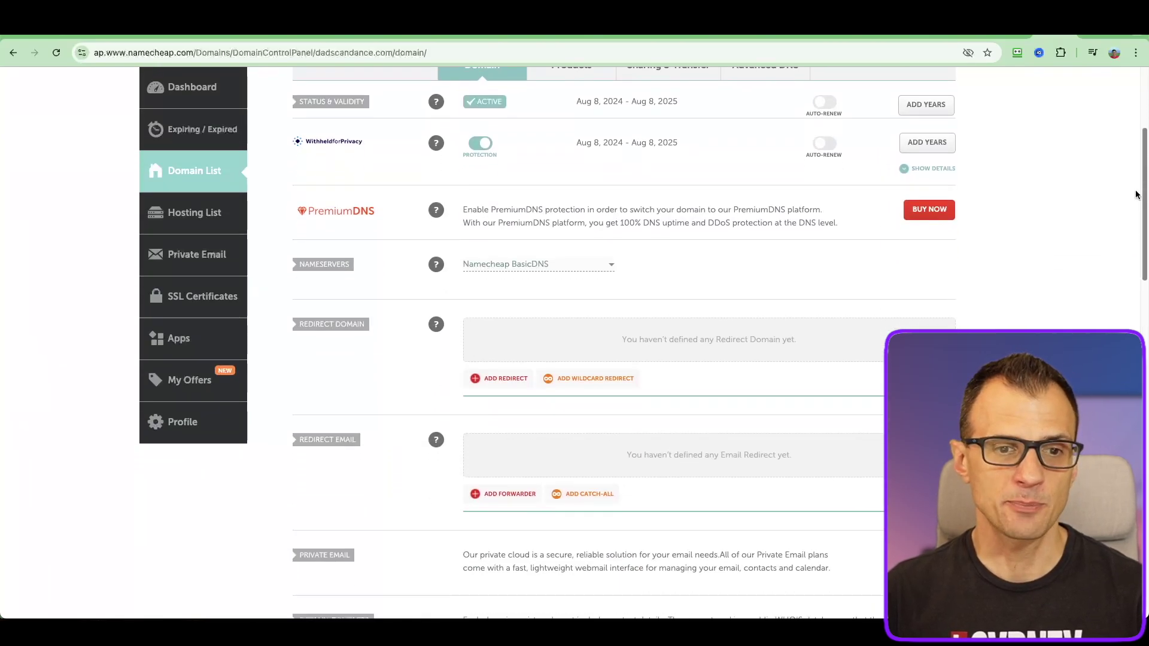
pyautogui.moveTo(1136, 192); pyautogui.dragTo(1131, 231)
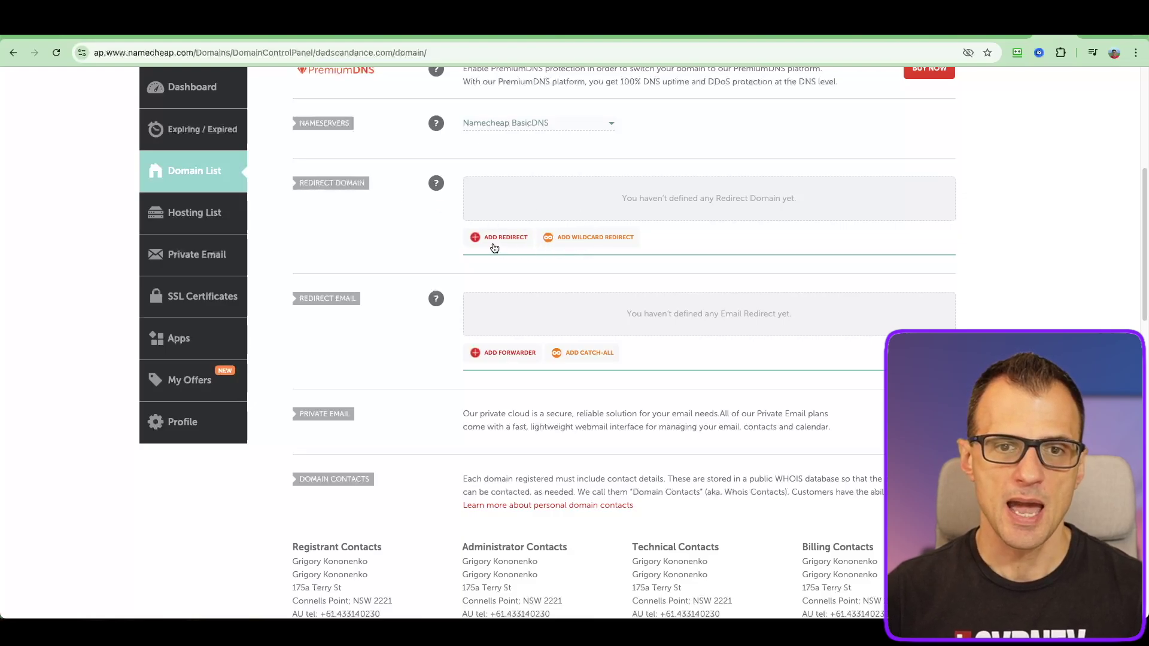
# Add a redirect with source dadscandance.com and the ClickBank HopLink as destination, then save it.
pyautogui.click(518, 239)
pyautogui.scroll(3, 407, 142)
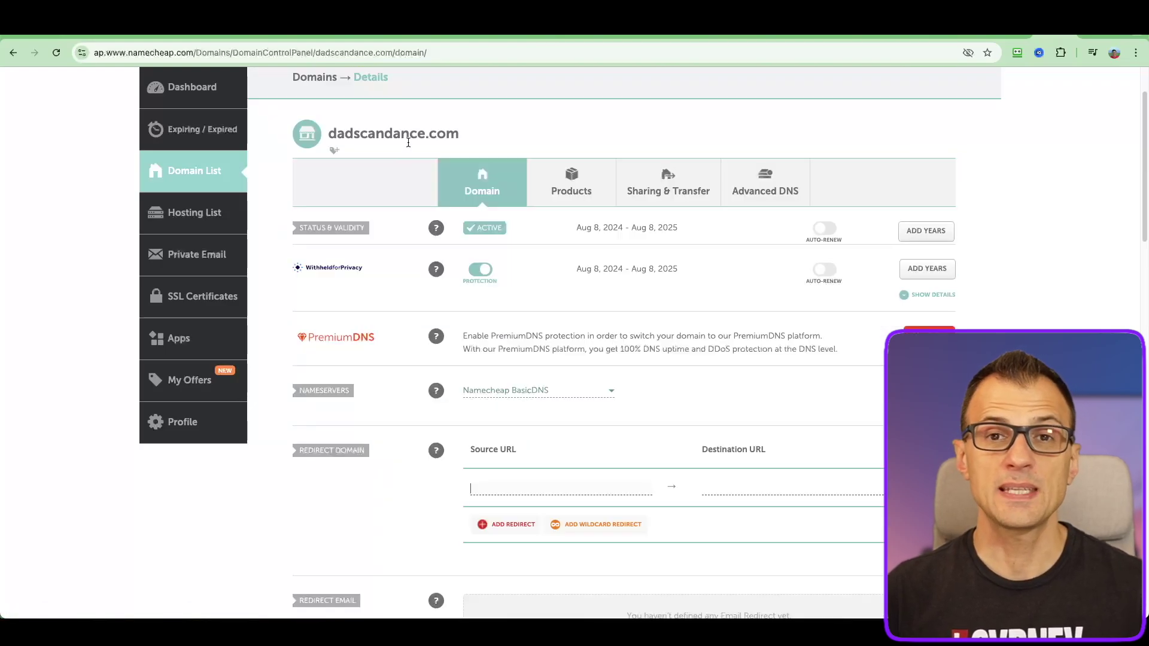
pyautogui.moveTo(467, 136); pyautogui.dragTo(330, 137)
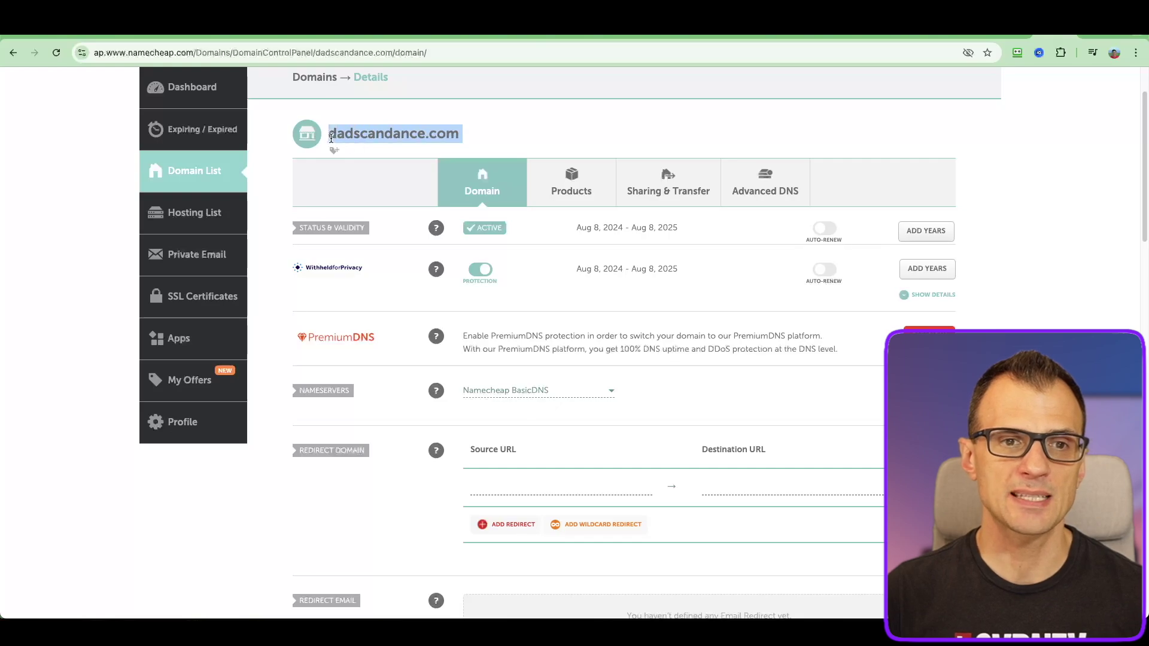
pyautogui.scroll(-2, 537, 381)
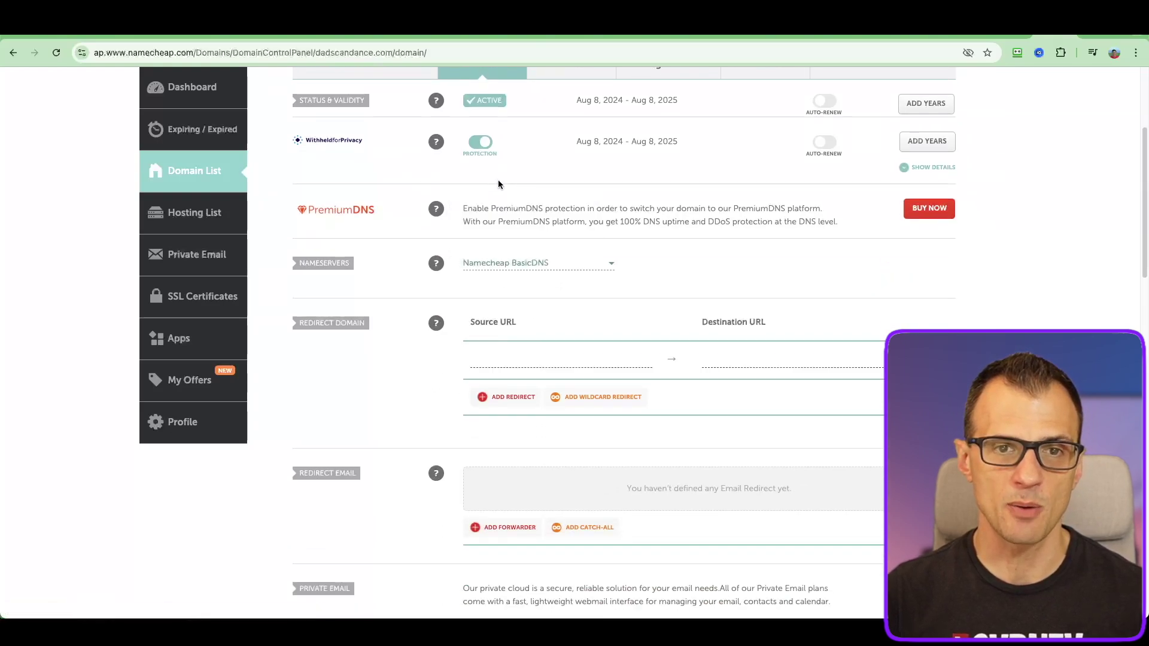
pyautogui.click(503, 360)
pyautogui.hotkey('ctrl', 'v')
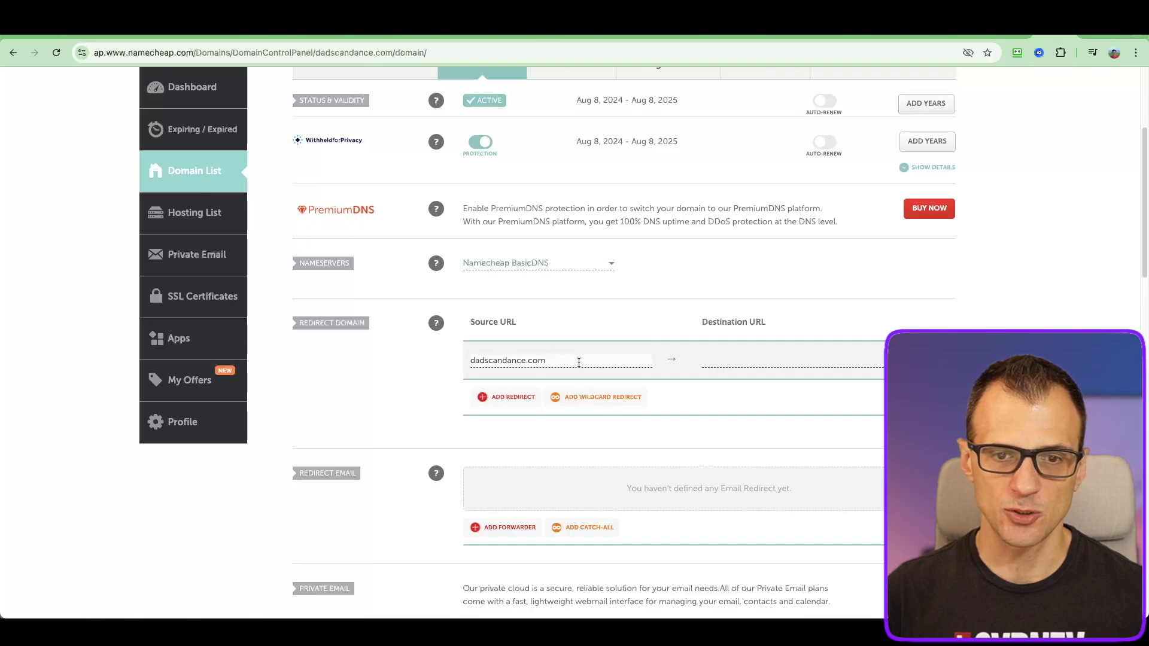
pyautogui.click(727, 362)
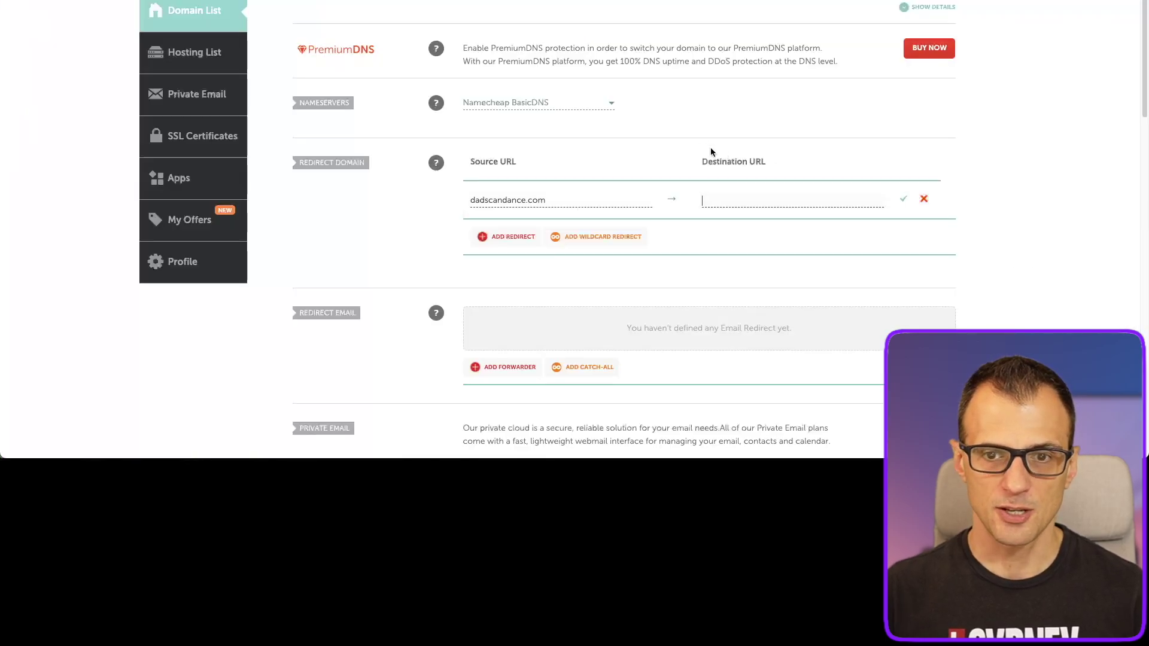
pyautogui.hotkey('ctrl', 'v')
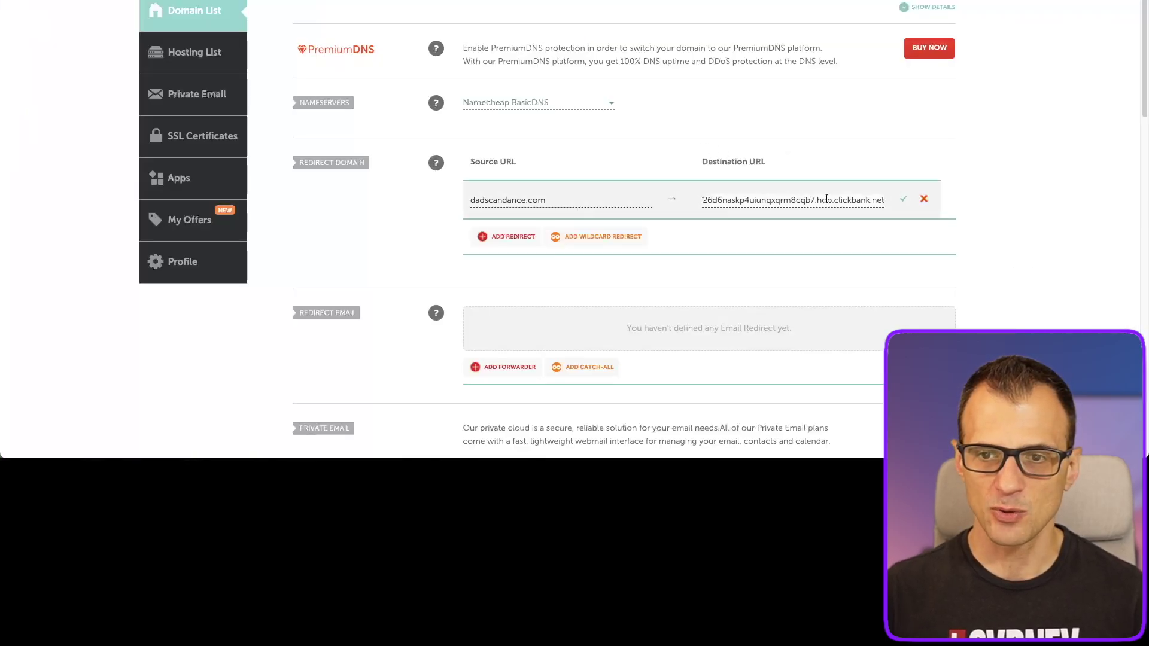
pyautogui.click(906, 201)
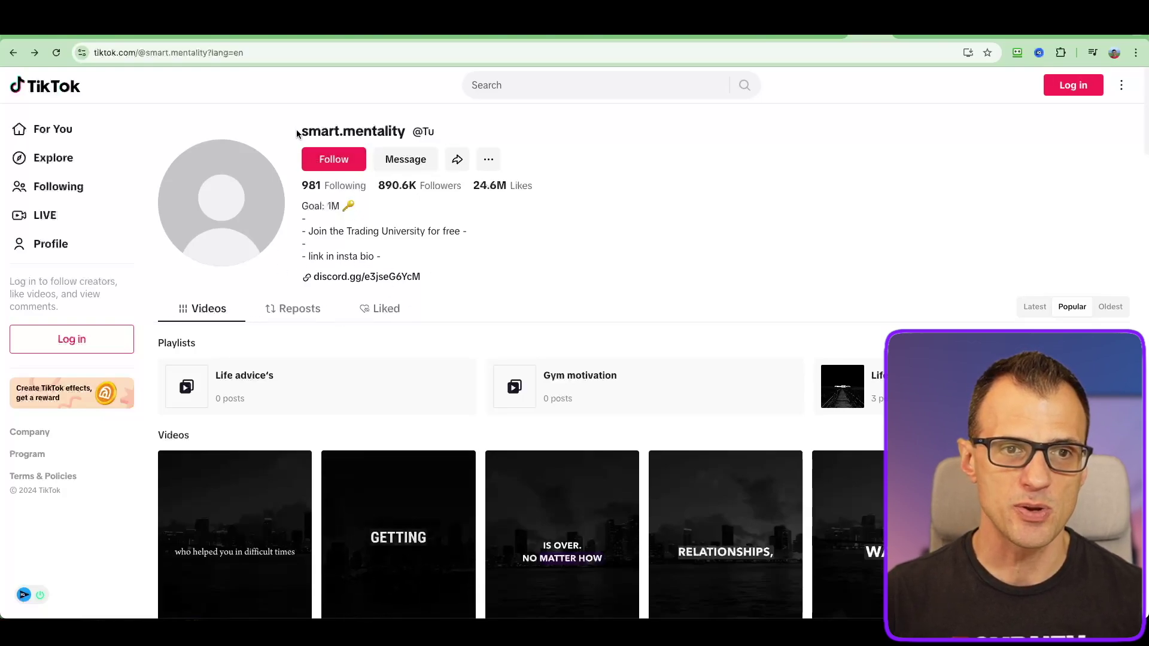
pyautogui.moveTo(297, 133); pyautogui.dragTo(413, 131)
pyautogui.click(670, 284)
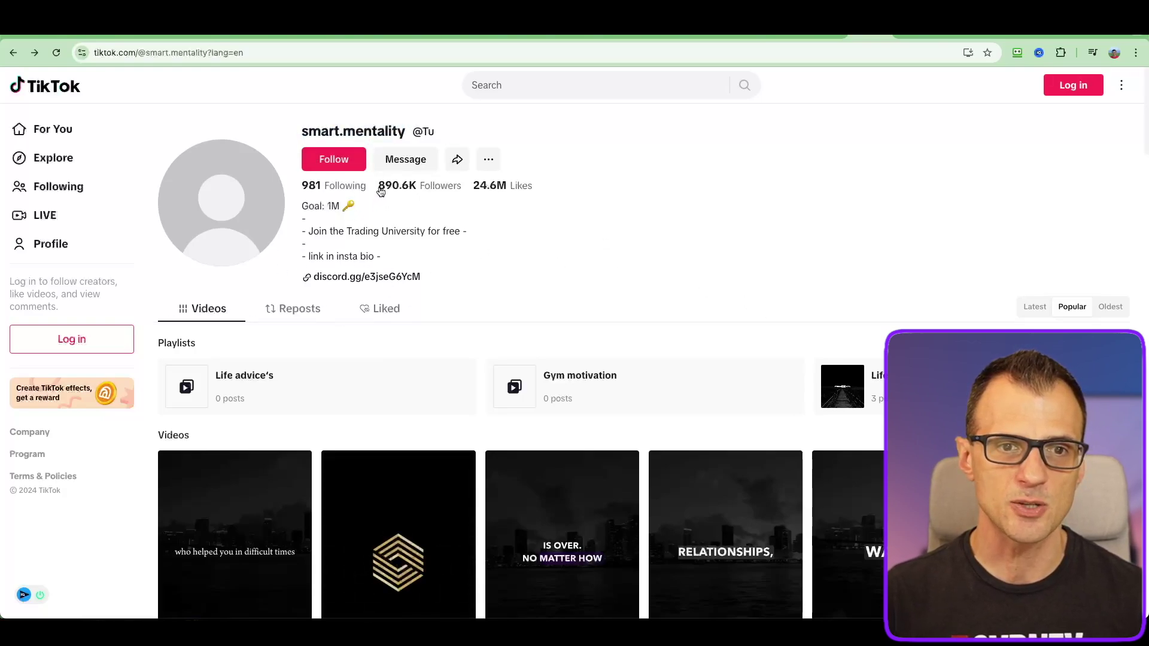
pyautogui.moveTo(439, 190); pyautogui.dragTo(495, 234)
pyautogui.click(559, 278)
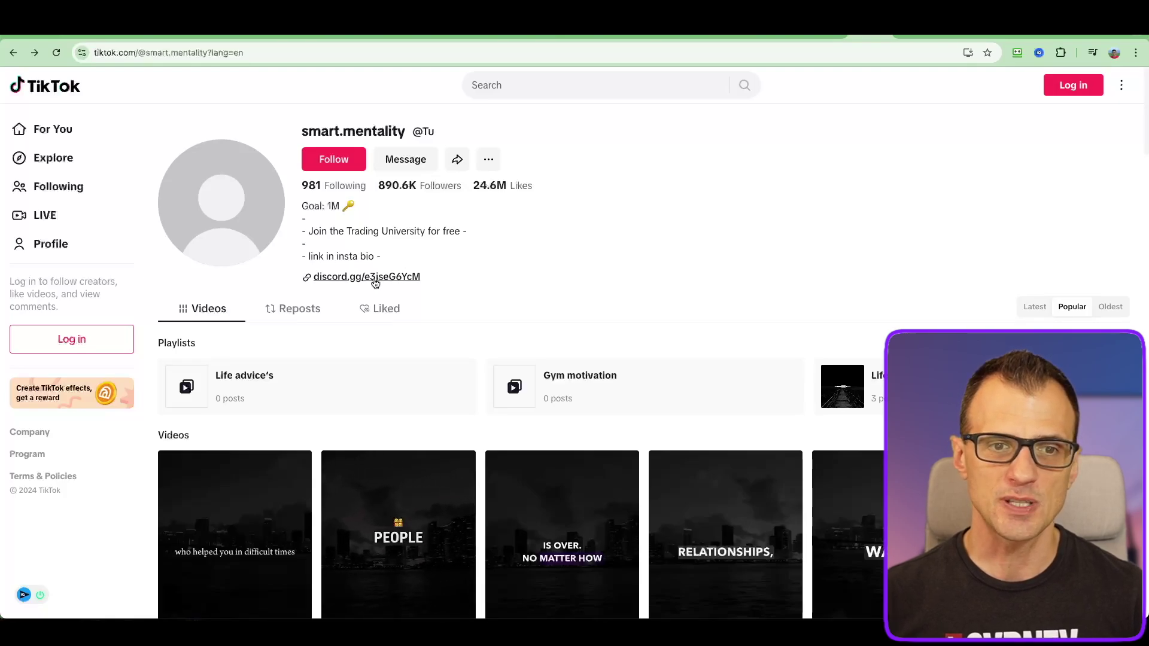
pyautogui.scroll(-5, 807, 170)
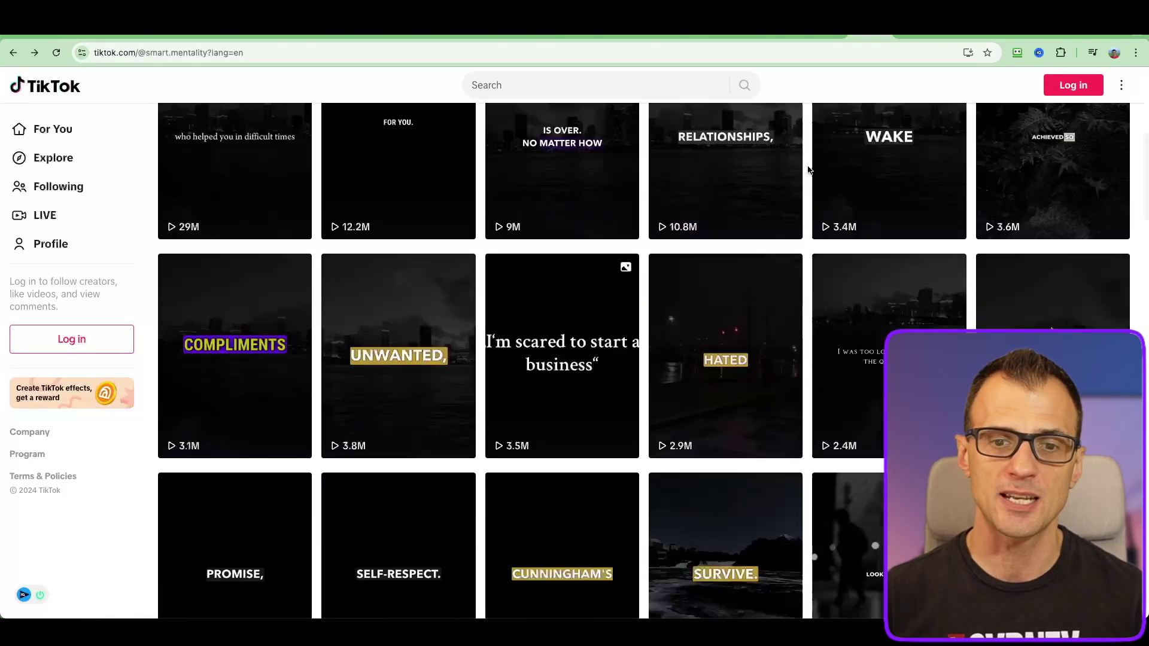
pyautogui.scroll(-3, 808, 169)
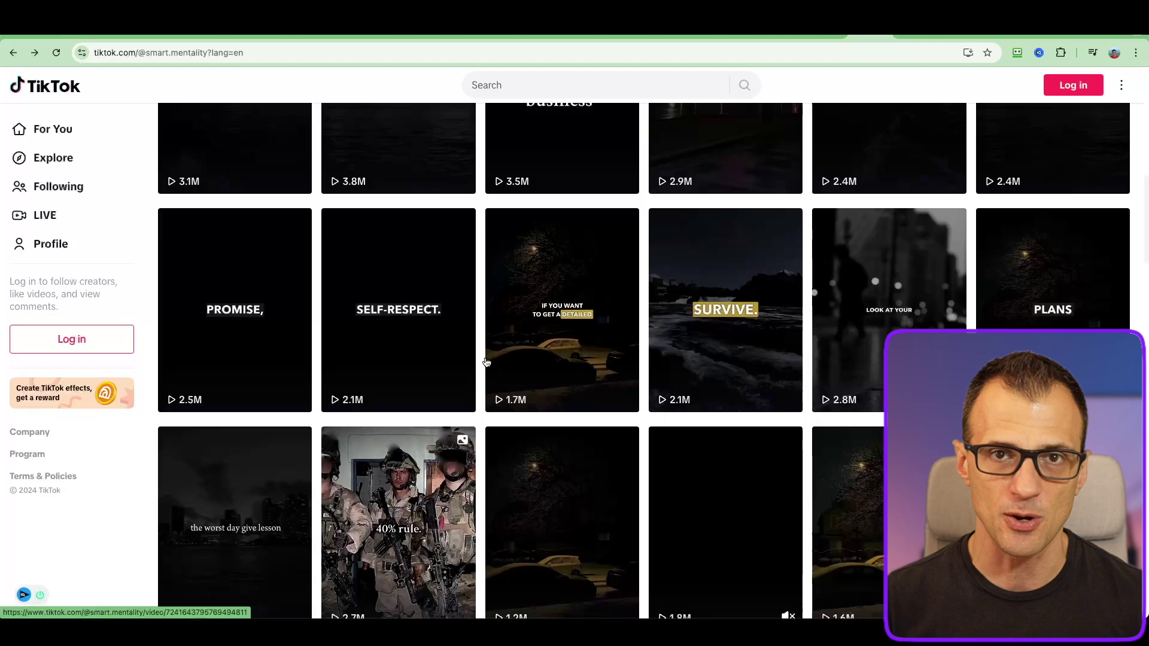
pyautogui.scroll(-3, 575, 404)
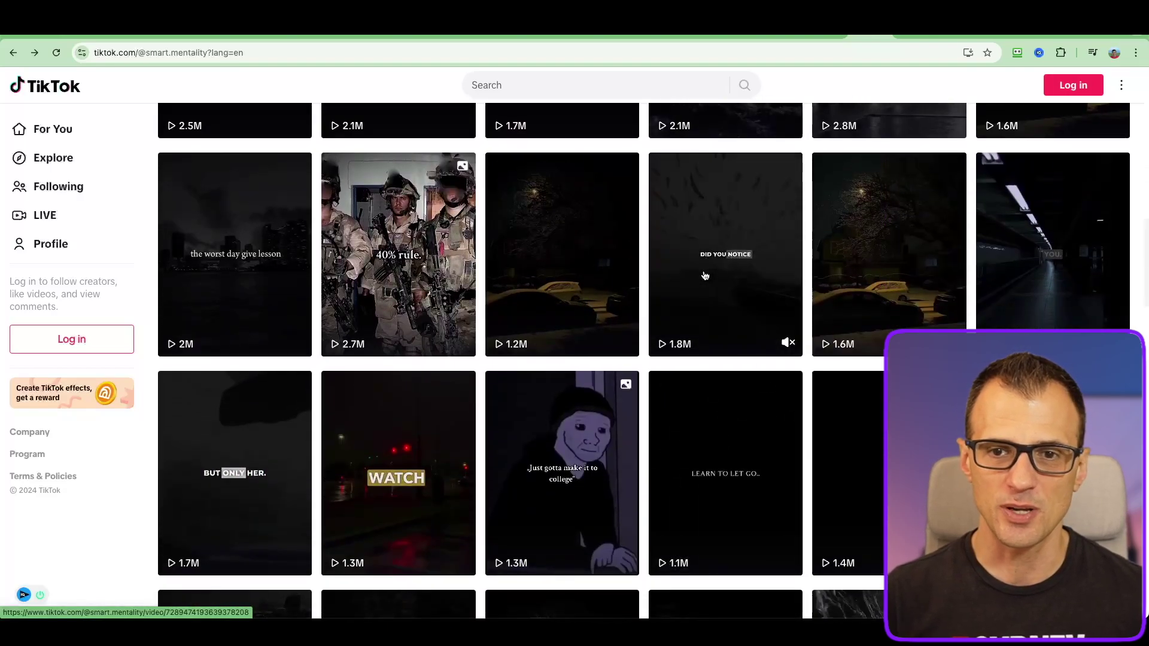
pyautogui.scroll(8, 704, 276)
pyautogui.scroll(-4, 669, 379)
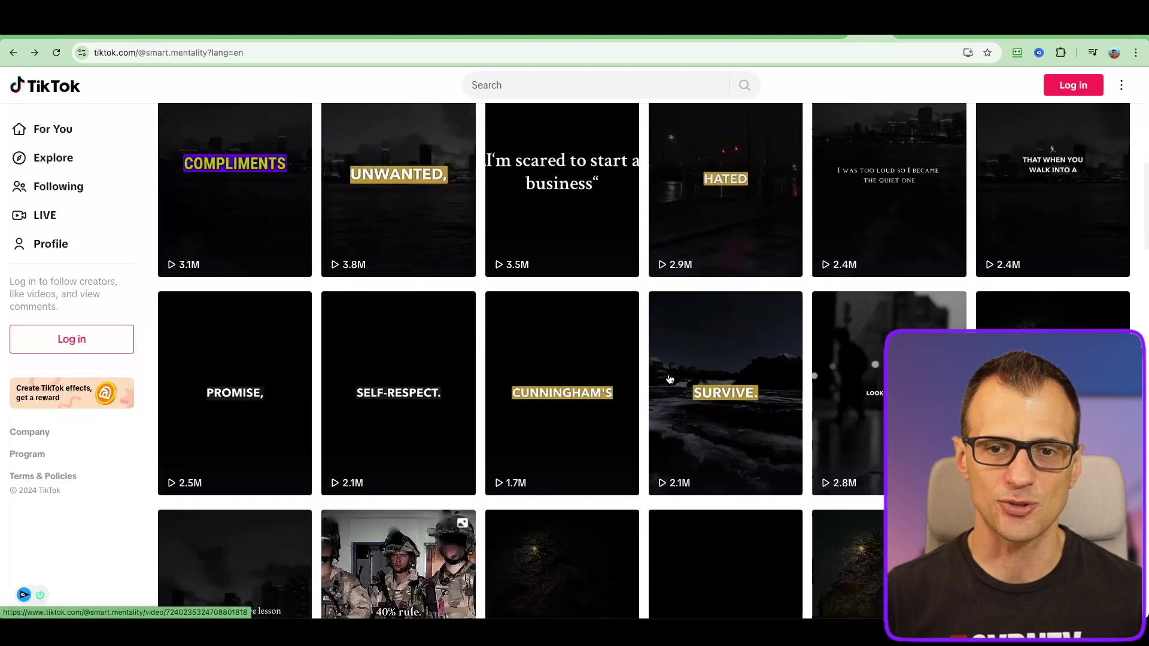
pyautogui.scroll(-3, 668, 378)
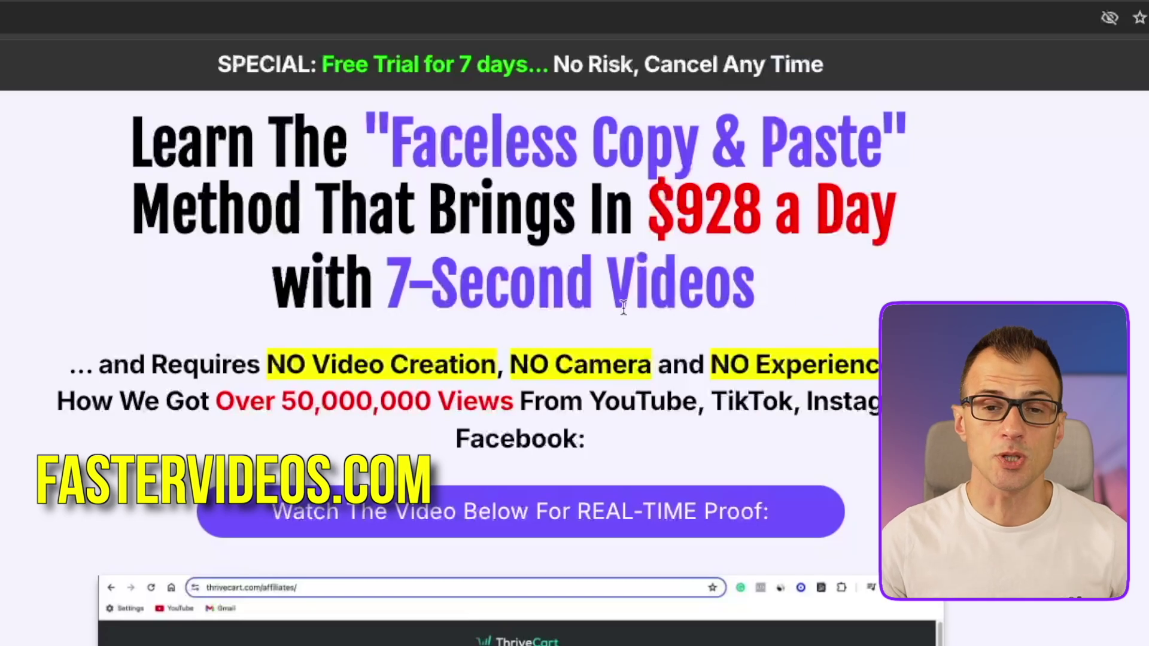
pyautogui.moveTo(770, 275); pyautogui.dragTo(134, 144)
pyautogui.click(135, 144)
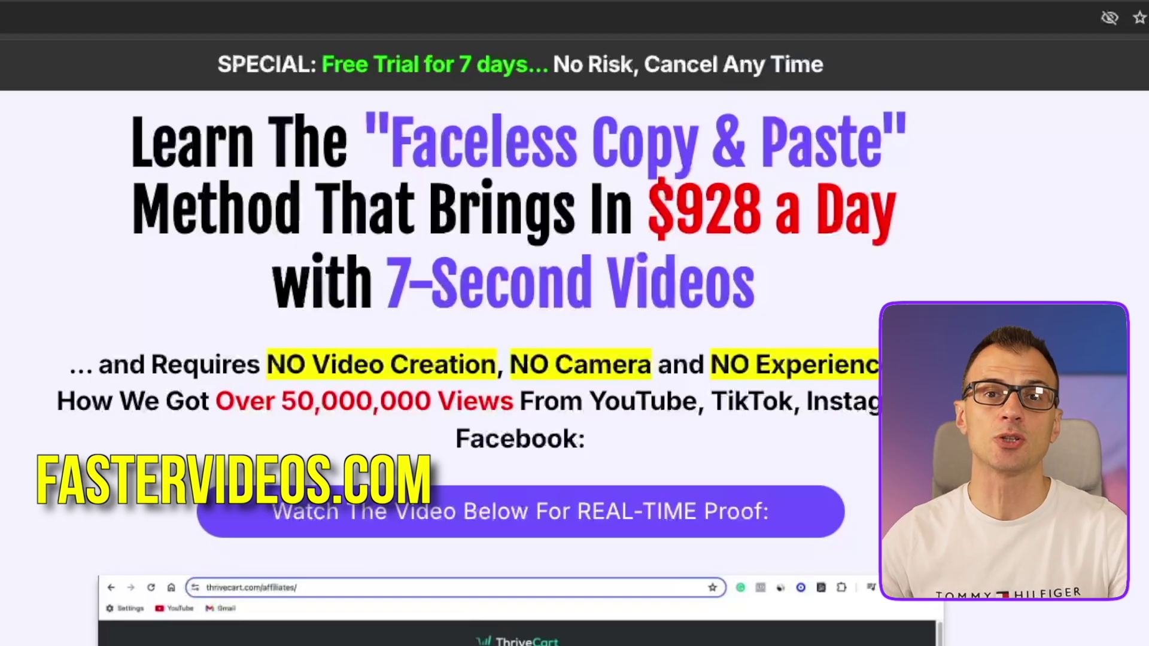
pyautogui.moveTo(310, 64)
pyautogui.mouseDown()
pyautogui.moveTo(530, 78)
pyautogui.moveTo(528, 67)
pyautogui.mouseUp()
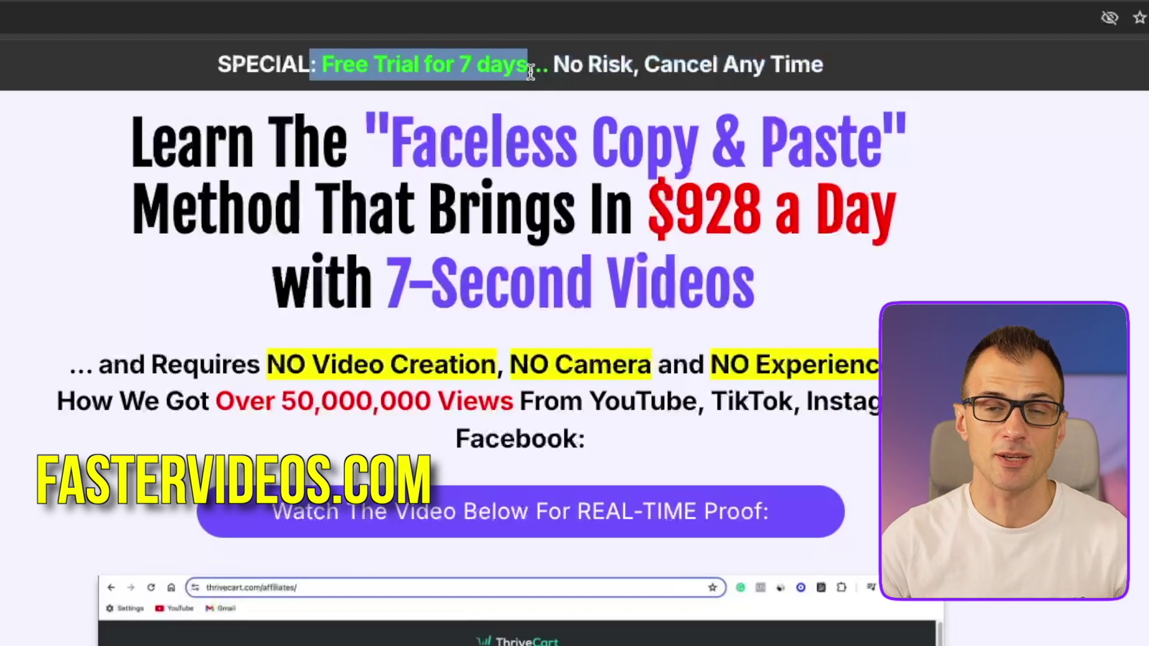